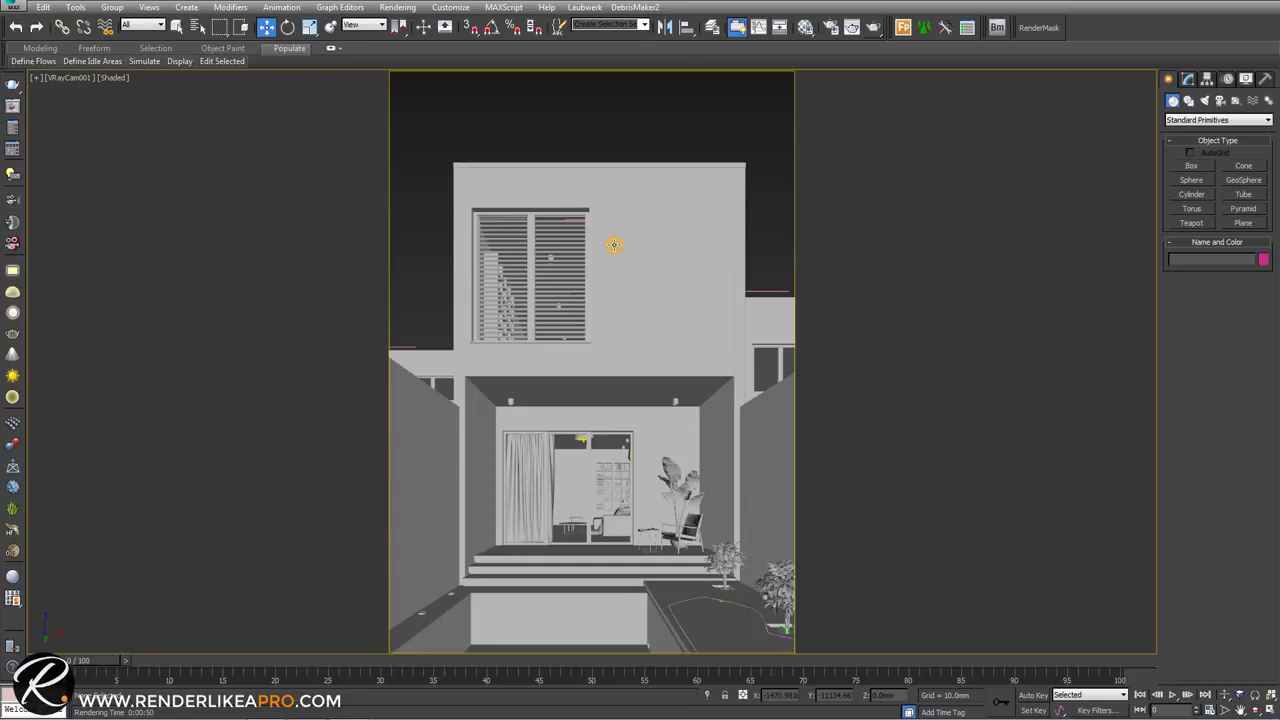
Create a VRaySun in the Top view, starting diagonally in front of the house and targeting the house, and add the VRaySky environment map
key(alt+w)
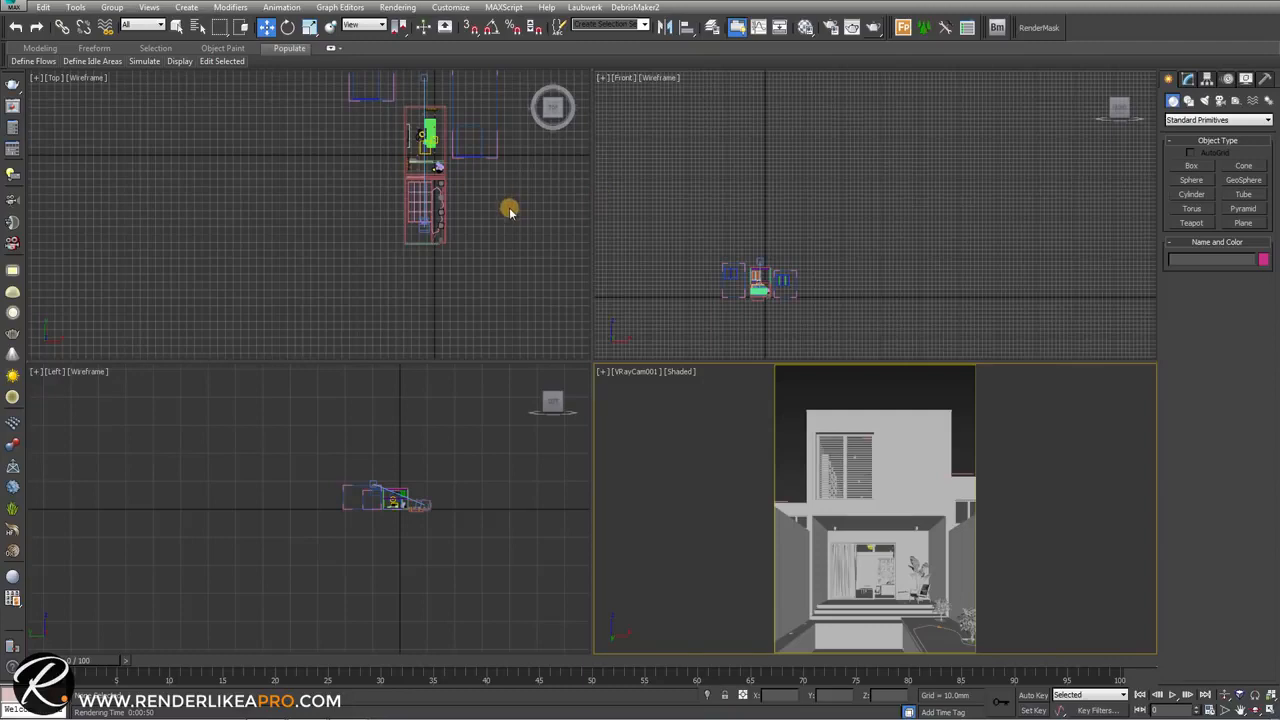
click(461, 180)
middle_drag(461, 180, 337, 202)
scroll(331, 197, up, 2)
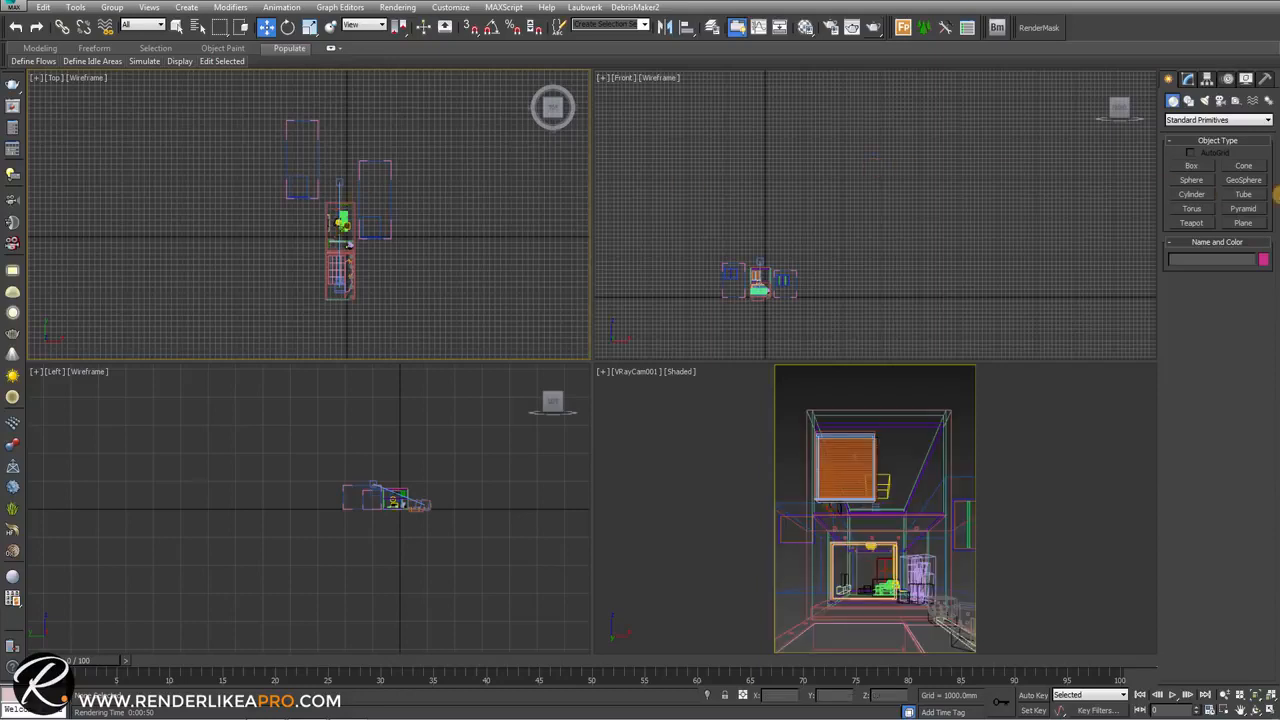
click(1206, 102)
click(1218, 120)
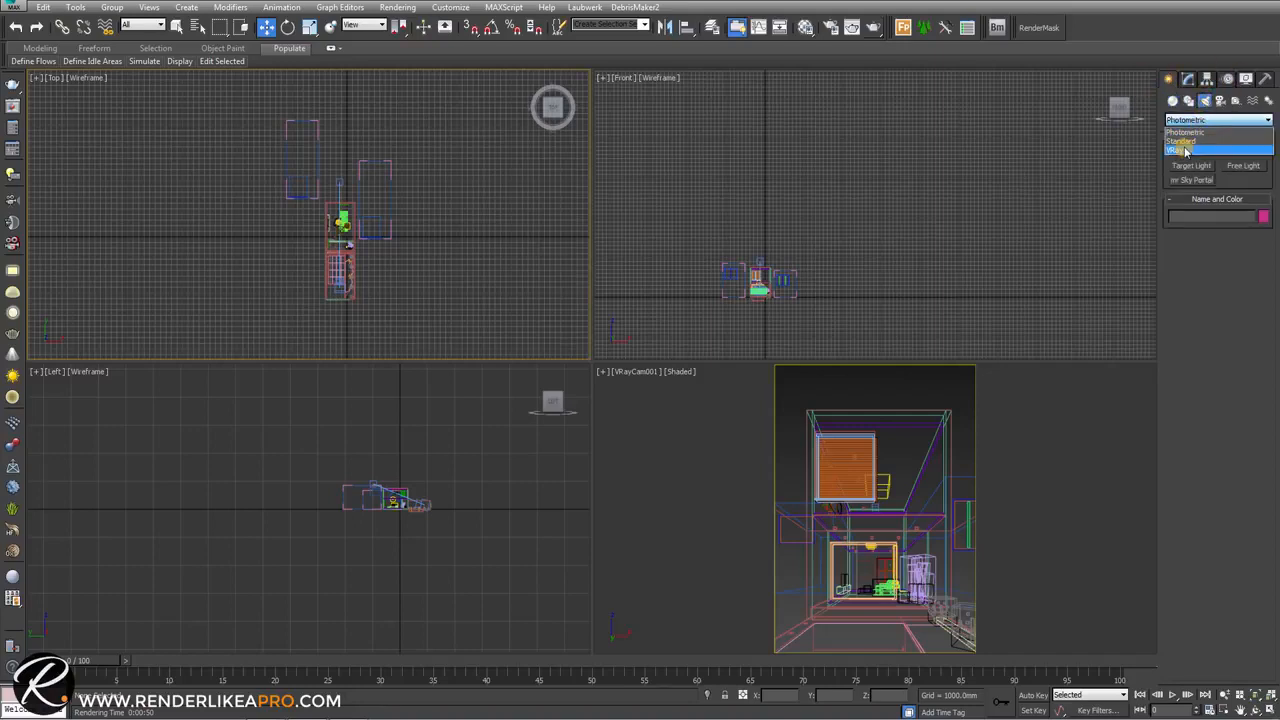
click(1195, 148)
click(1240, 180)
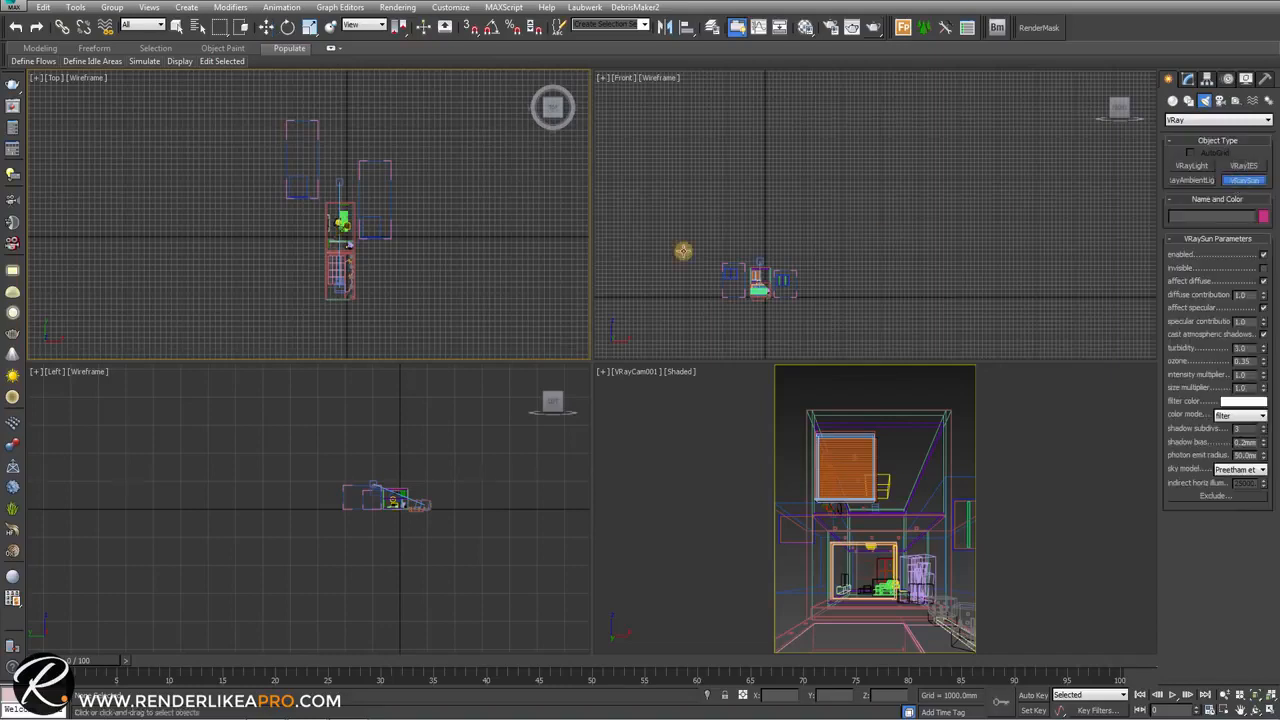
drag(289, 291, 288, 270)
scroll(294, 226, down, 2)
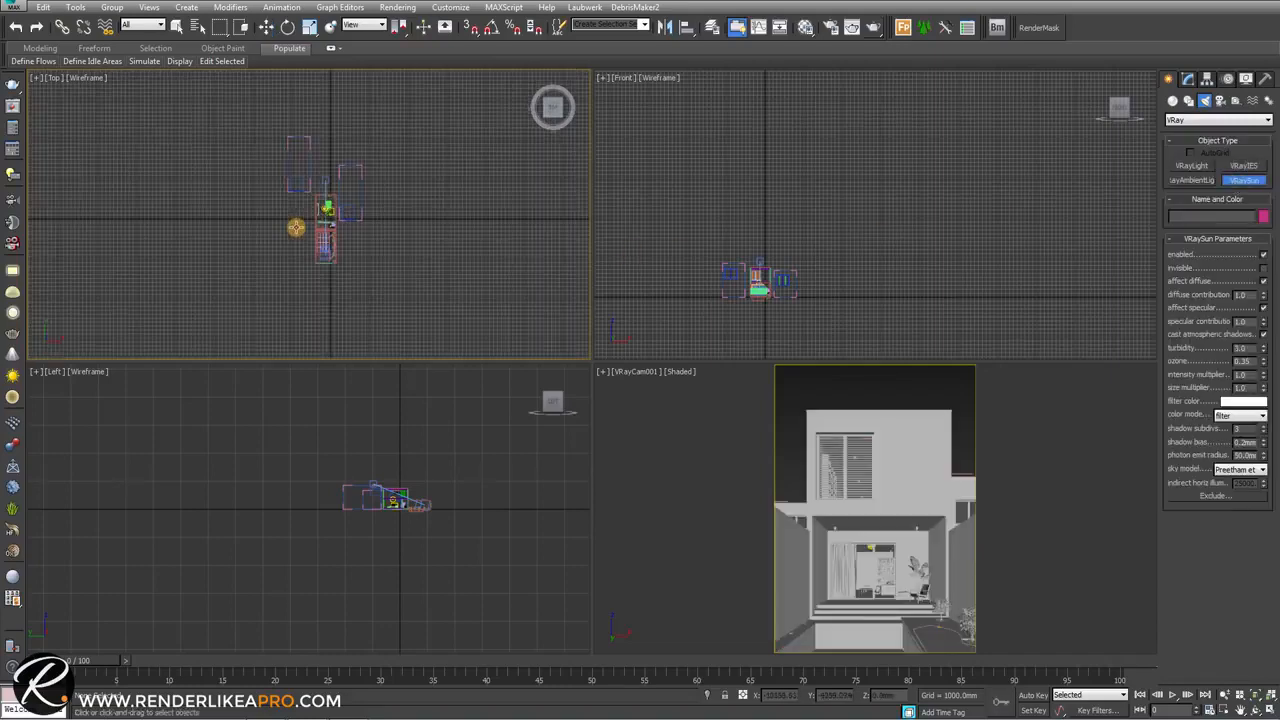
middle_drag(294, 226, 288, 254)
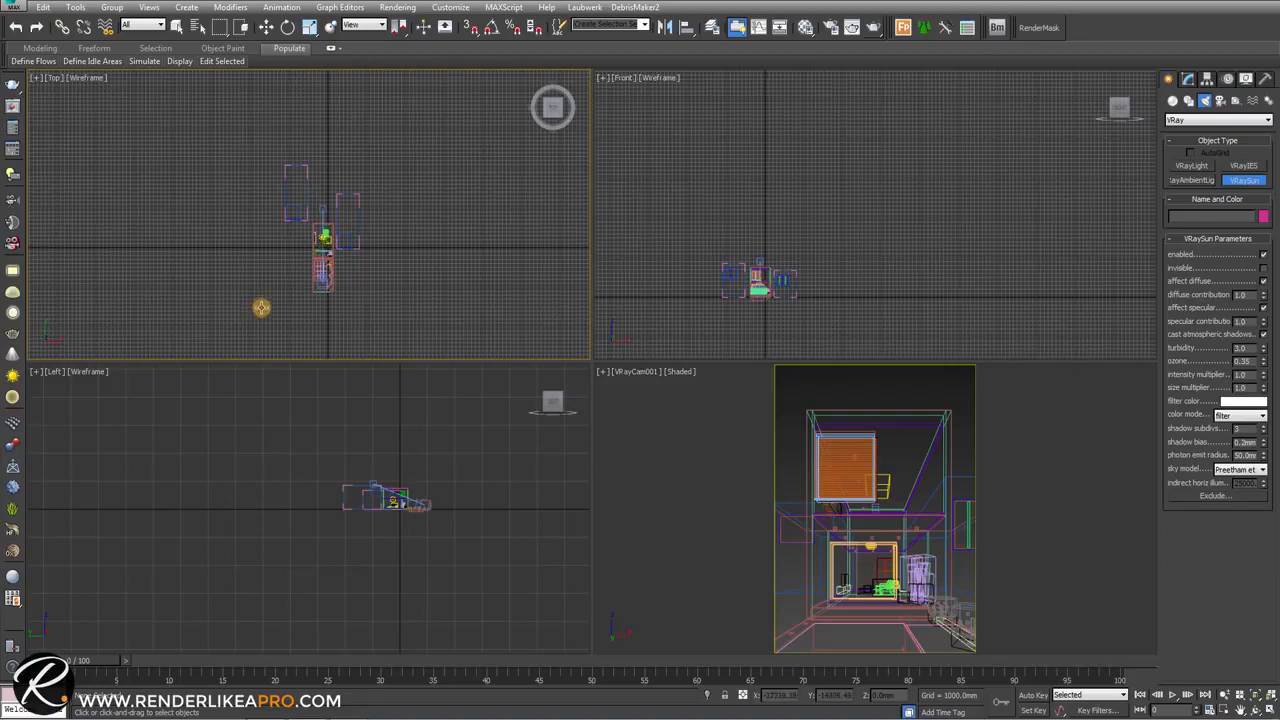
drag(261, 308, 324, 244)
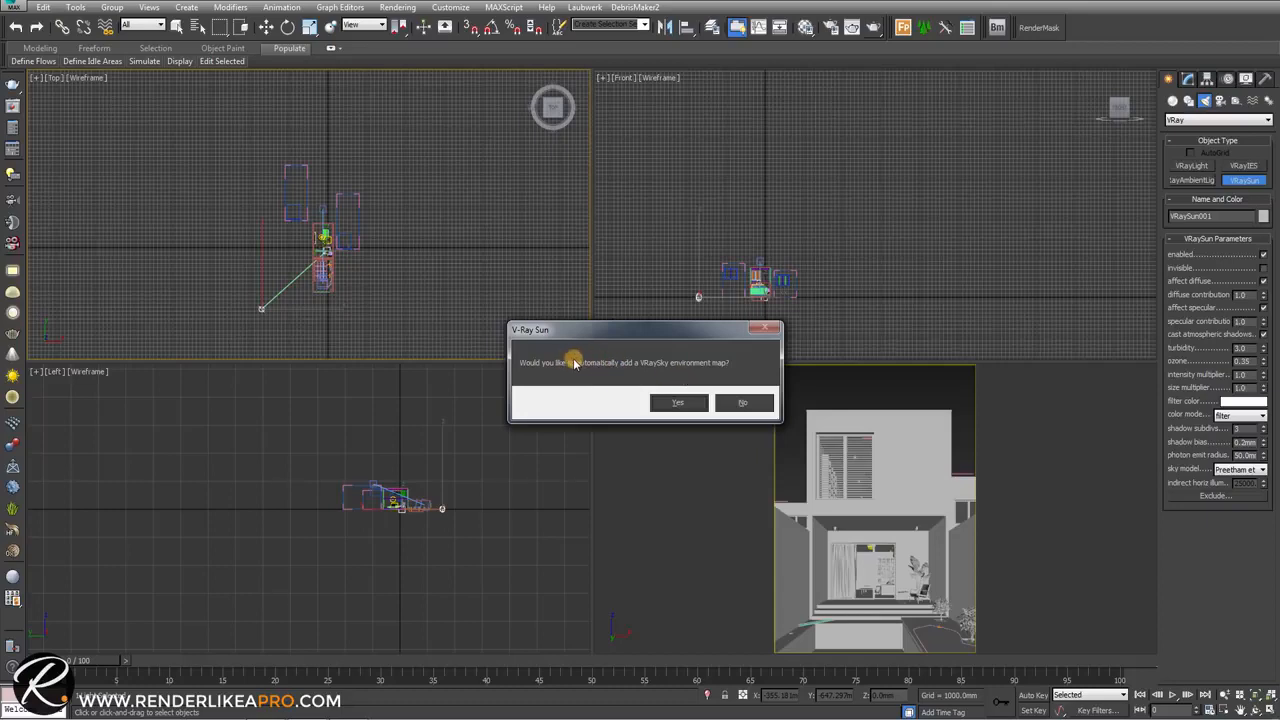
click(676, 402)
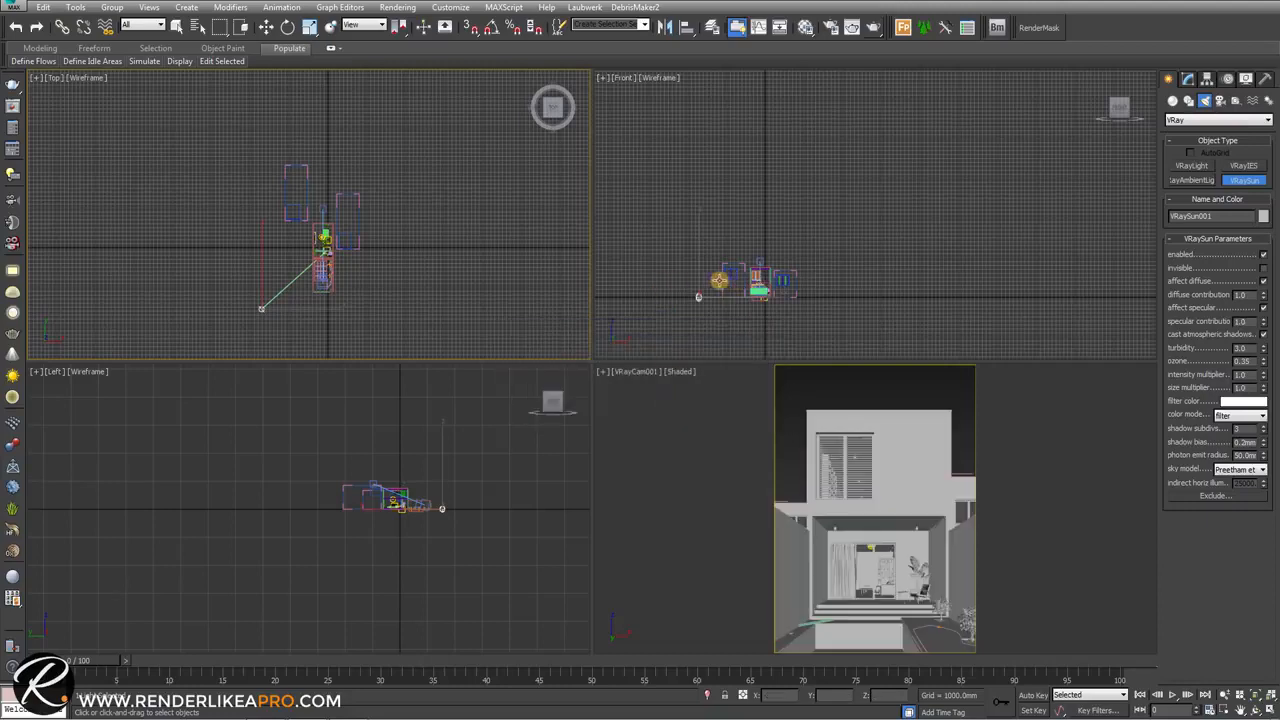
Raise the VRaySun vertically in the Front view to a height of about 13,800 mm above the ground
click(674, 281)
middle_drag(672, 282, 717, 283)
key(w)
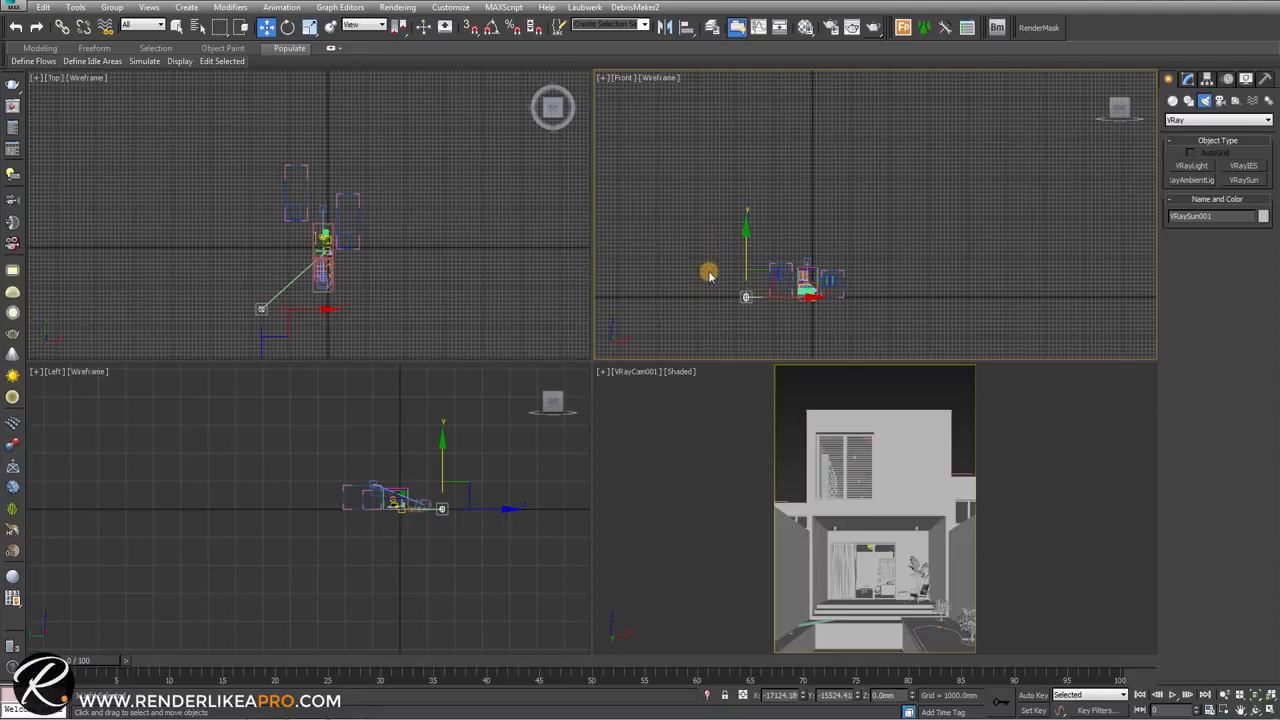
middle_drag(709, 271, 737, 256)
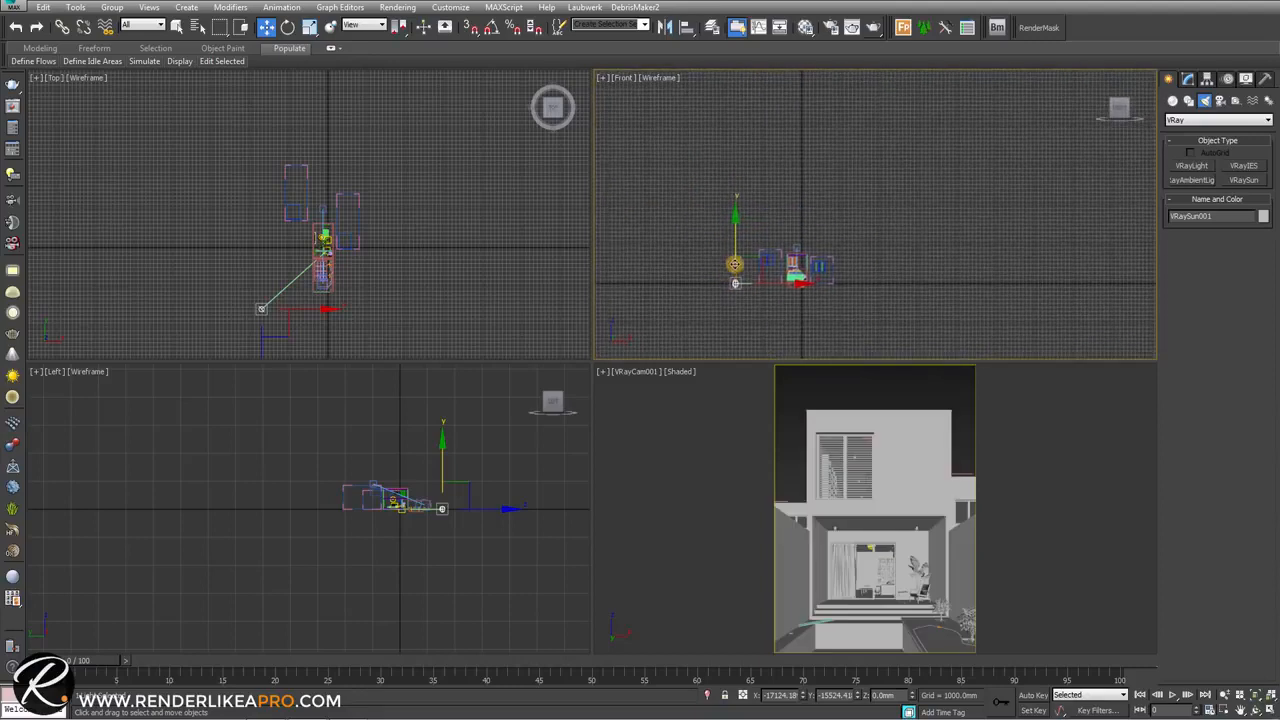
drag(736, 256, 735, 203)
scroll(790, 274, up, 4)
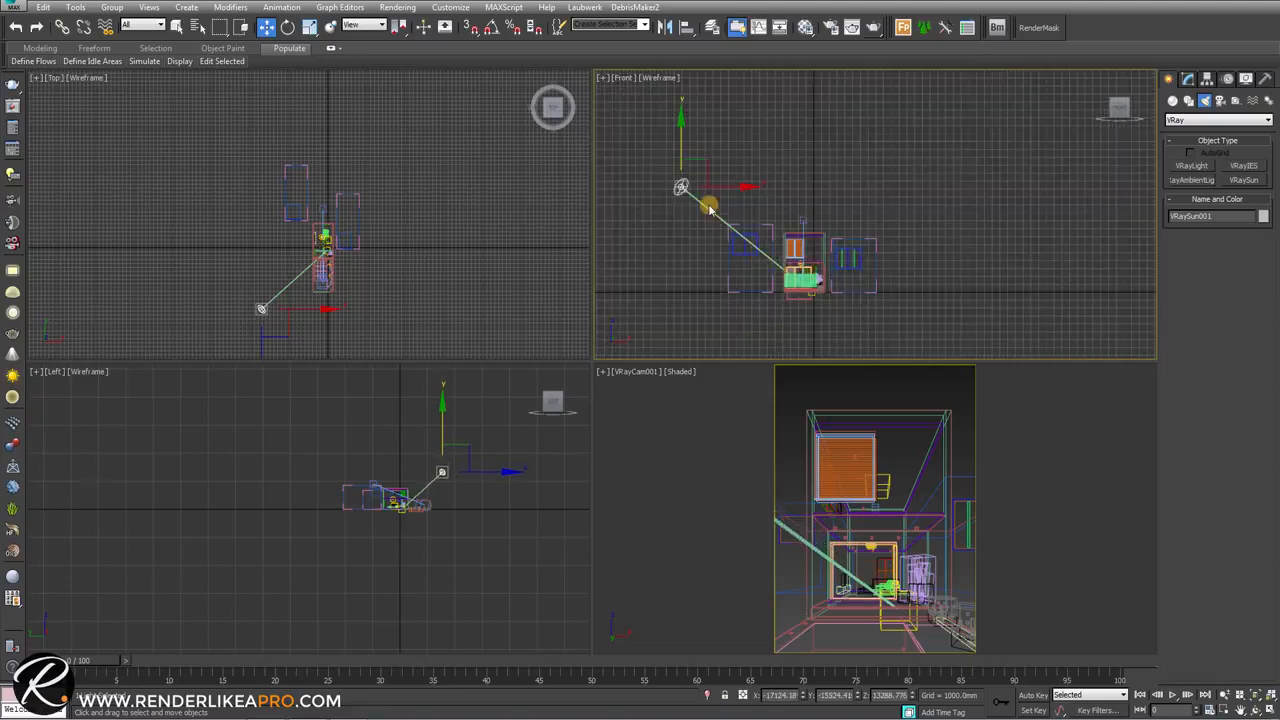
drag(680, 160, 681, 155)
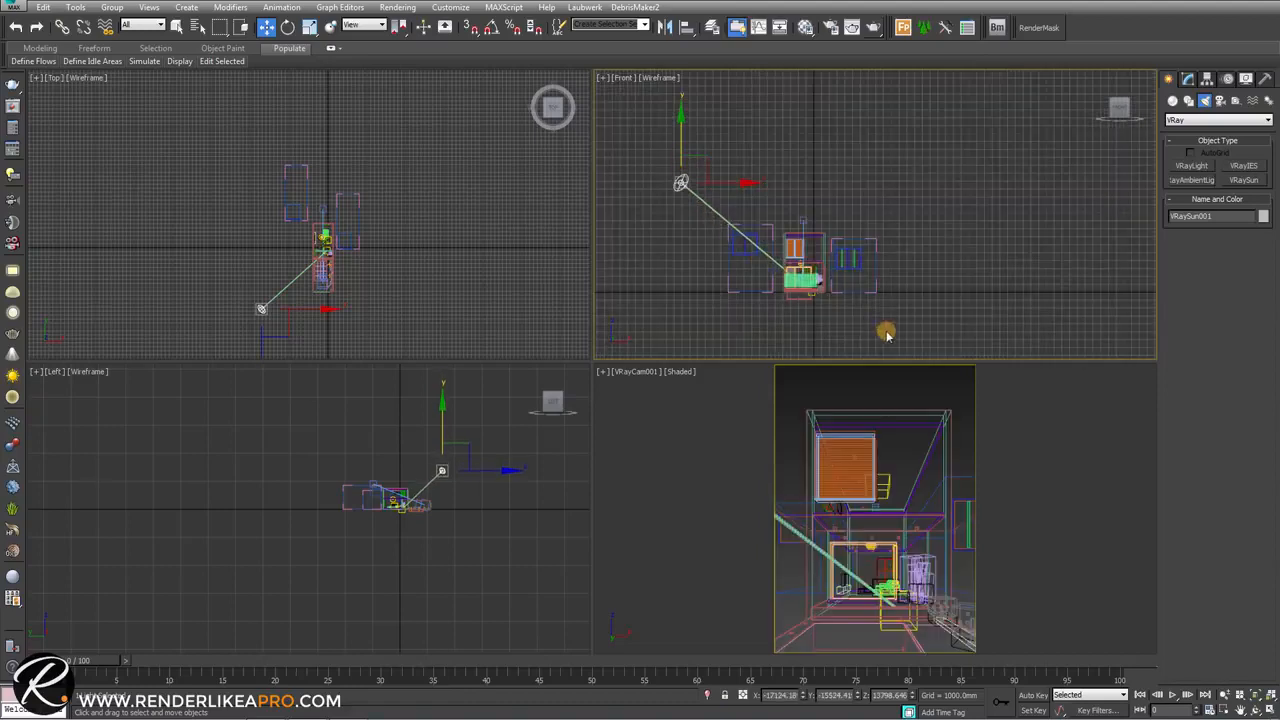
Render the VRayCam001 camera view and save the image to the V-Ray frame buffer history
click(889, 388)
key(alt+w)
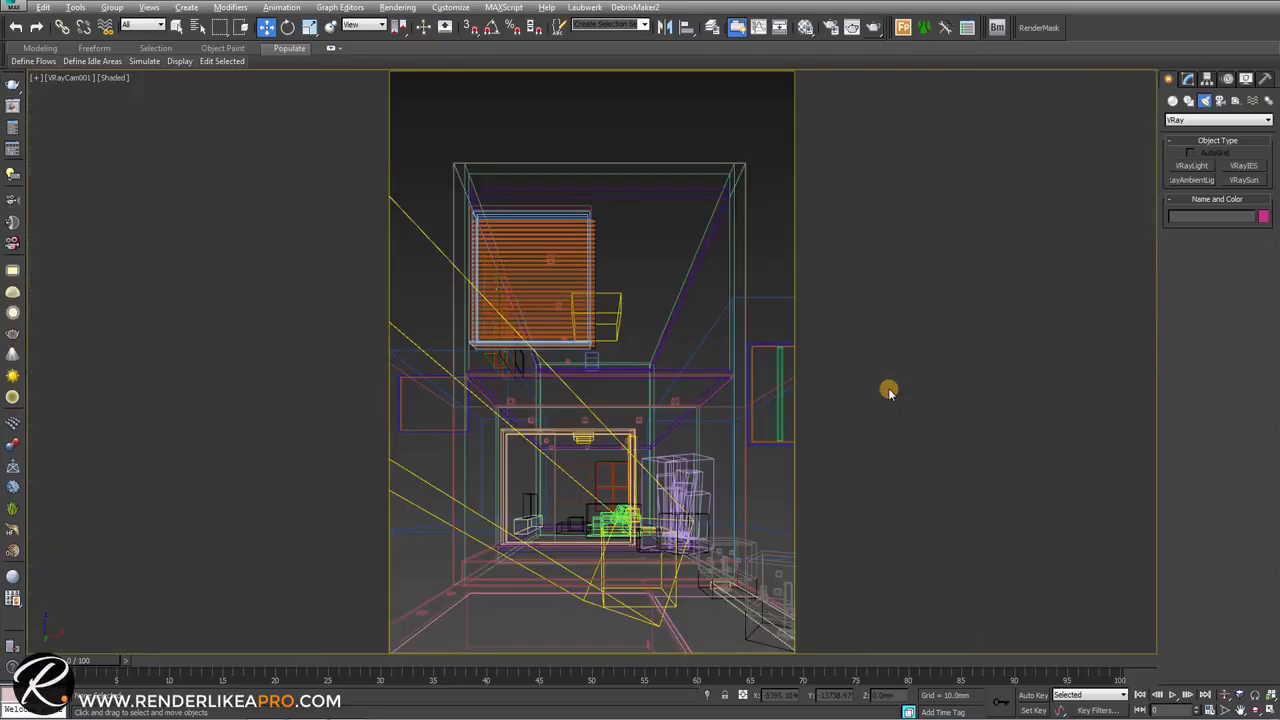
click(873, 27)
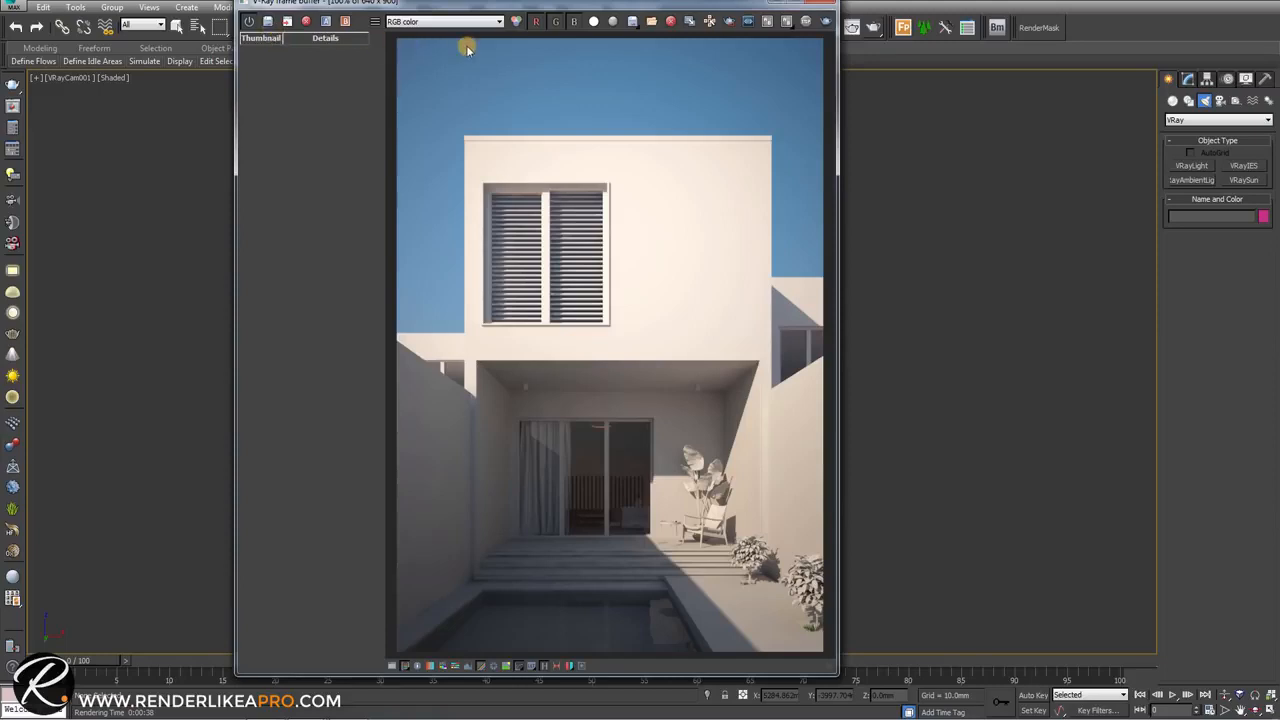
click(267, 22)
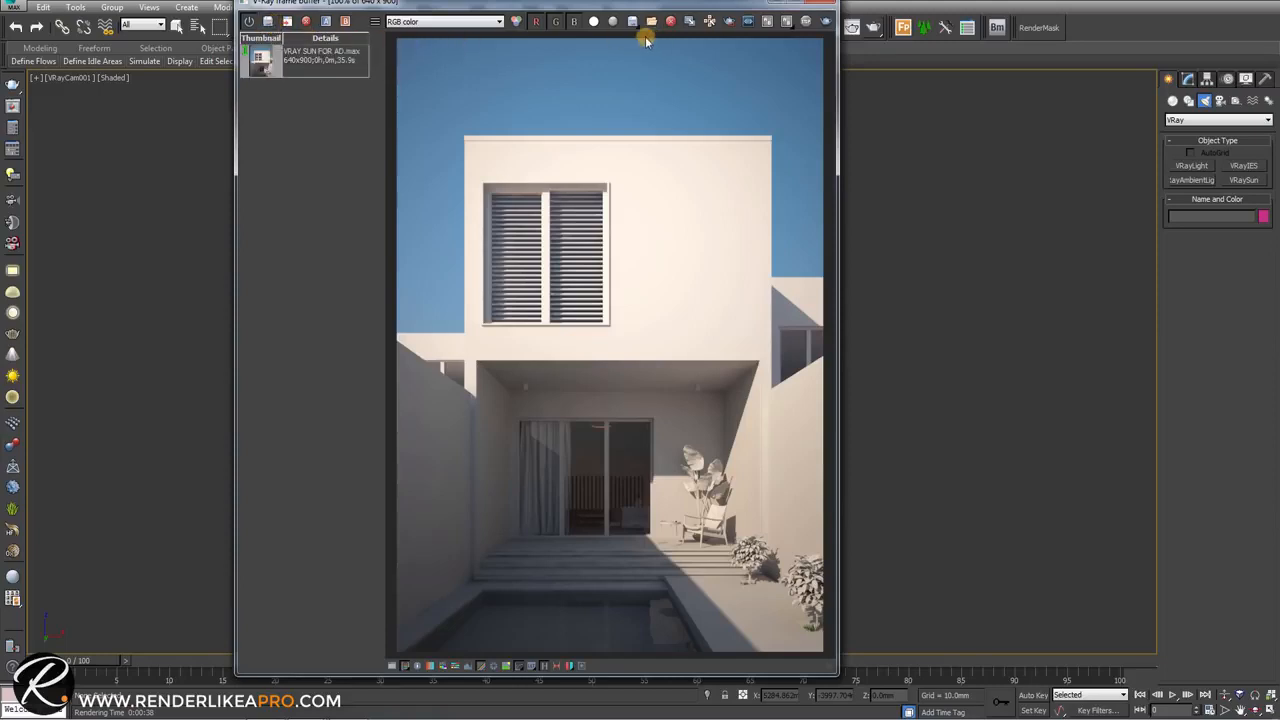
drag(469, 8, 574, 8)
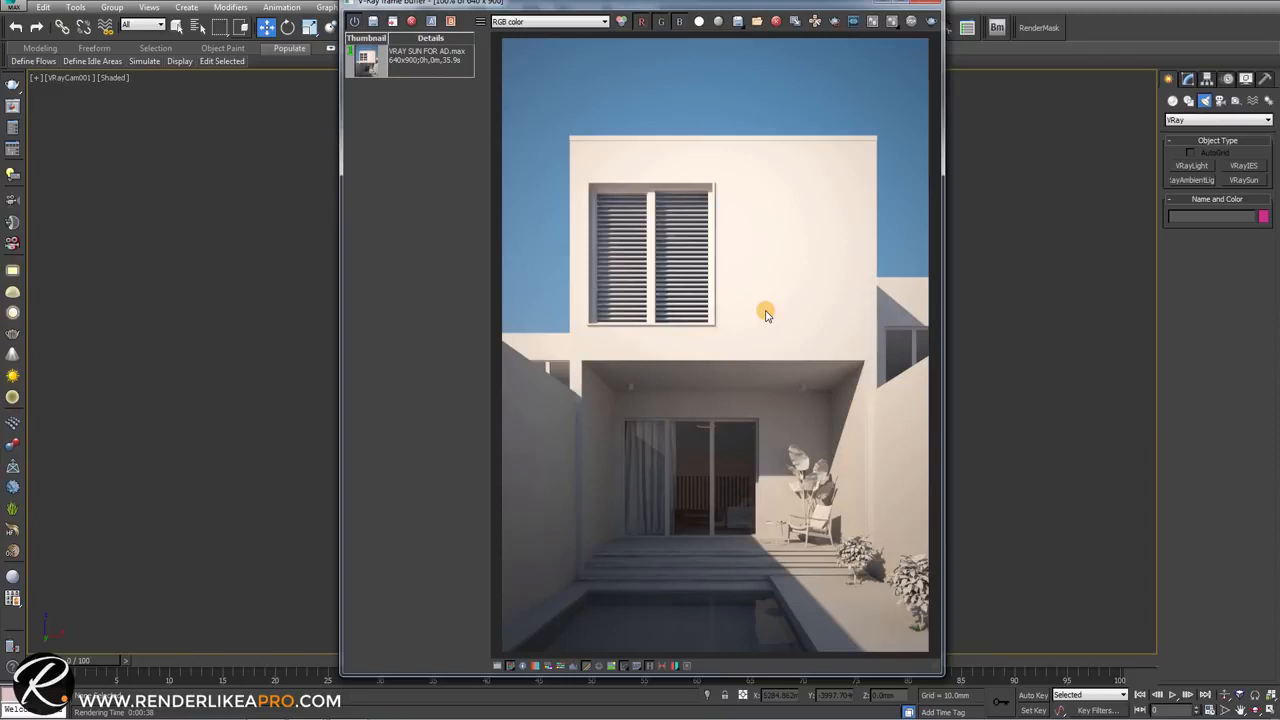
Examine the sun's position and direction relative to the house in the Top view alongside the rendered image
click(256, 236)
key(alt+w)
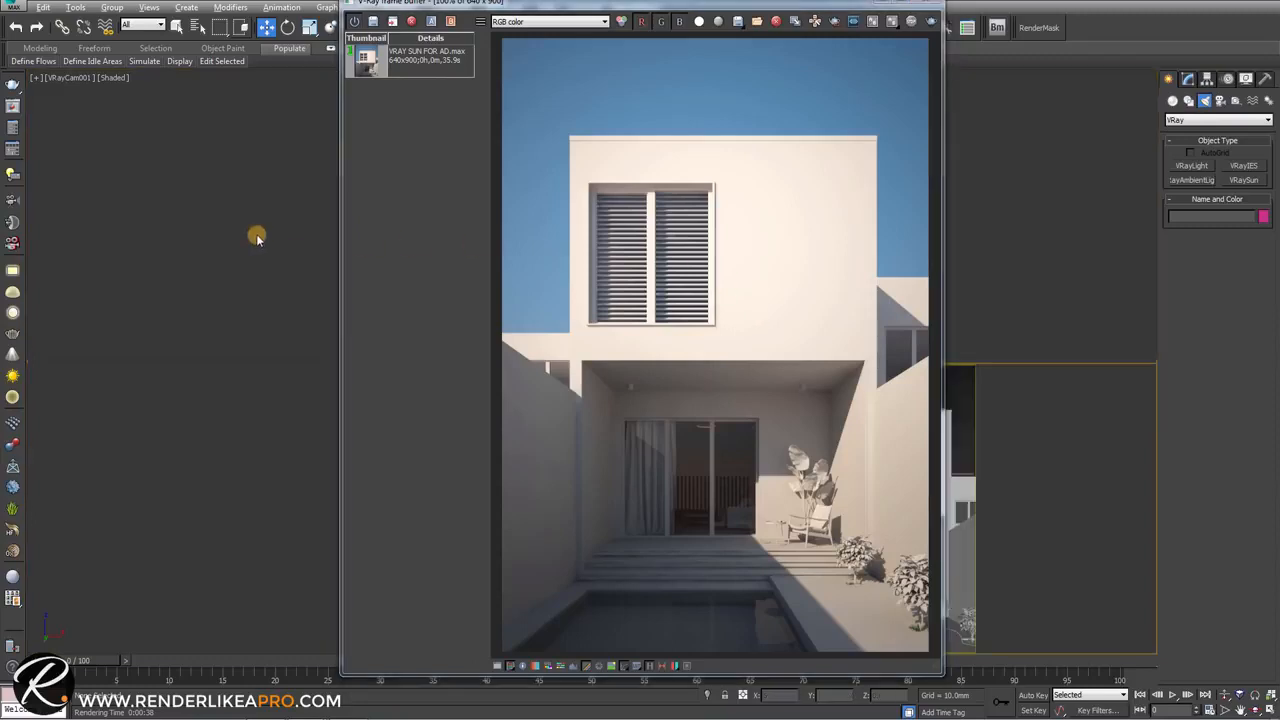
scroll(256, 234, up, 3)
scroll(228, 240, up, 4)
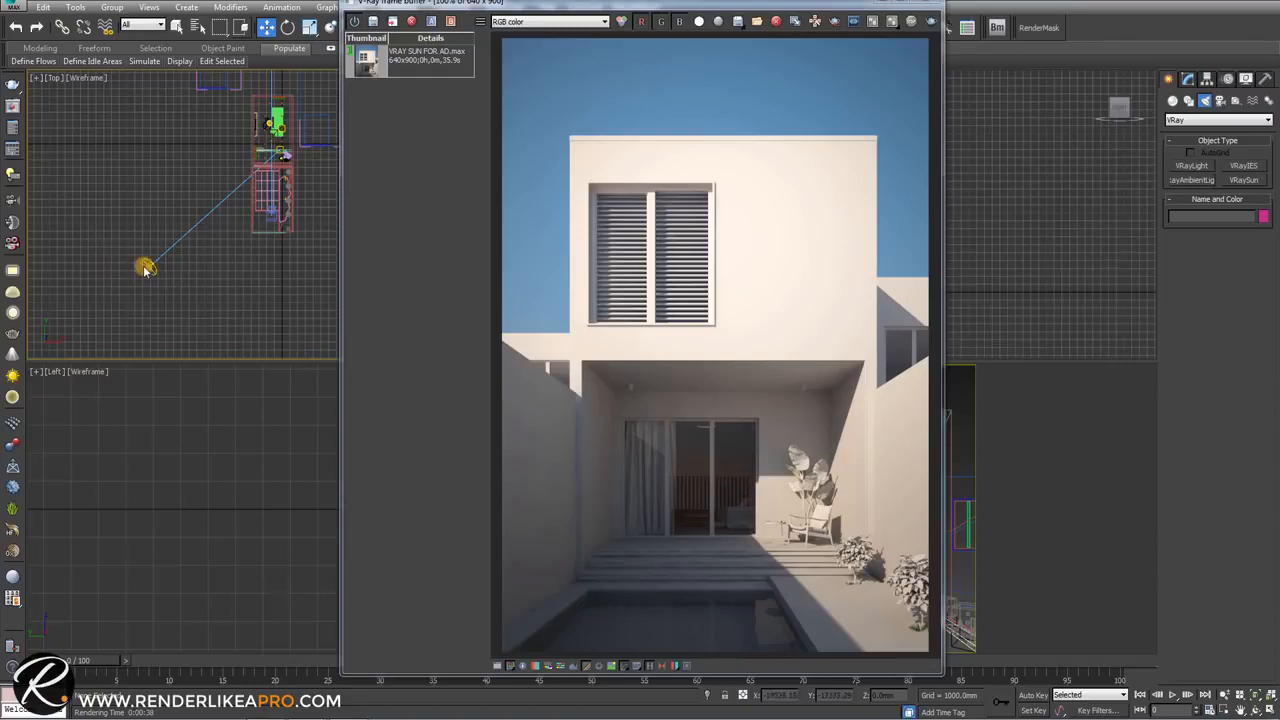
click(150, 266)
middle_drag(151, 266, 149, 272)
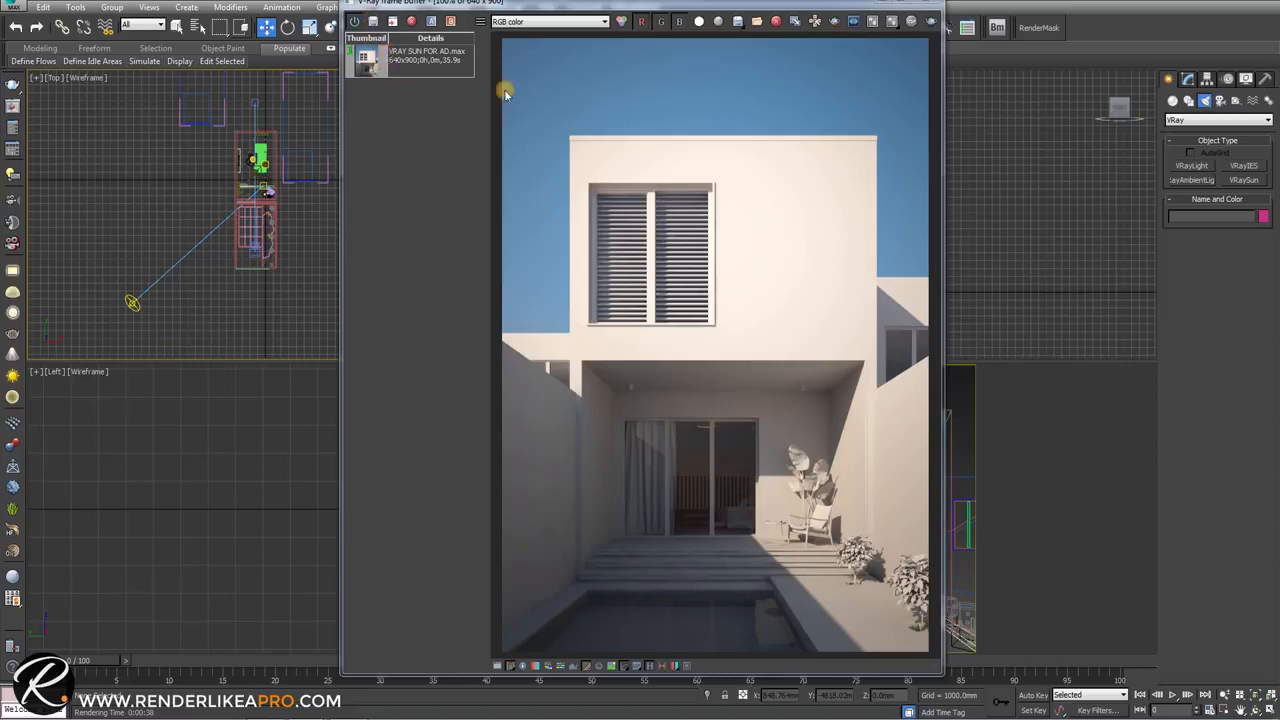
click(934, 5)
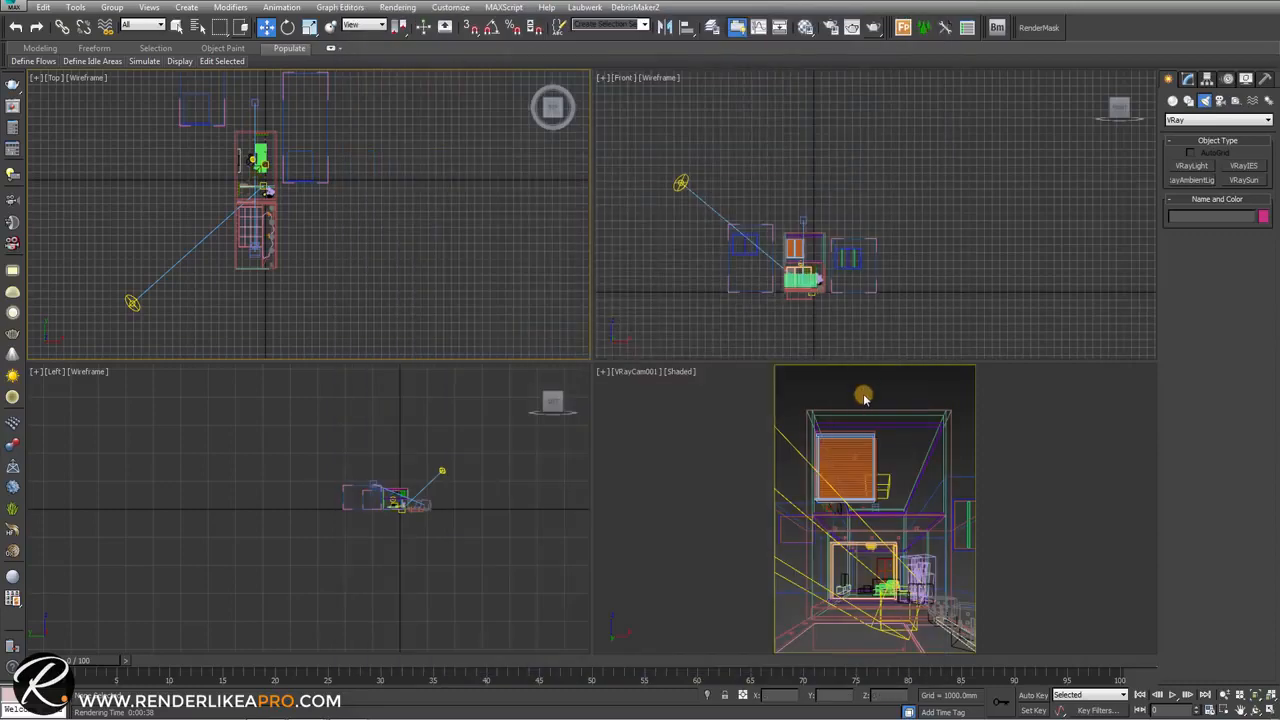
Unhide all objects in the scene without unhiding the hidden layers, working in the maximized camera view
click(866, 392)
key(alt+w)
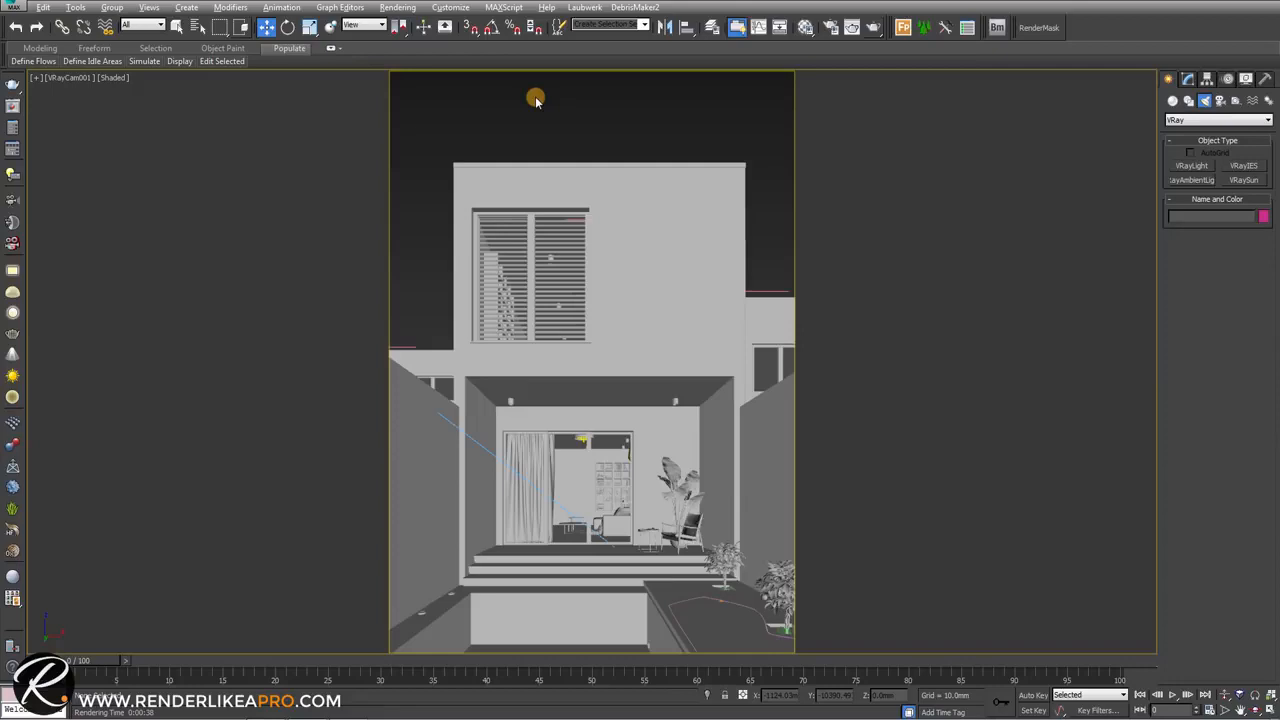
right_click(628, 114)
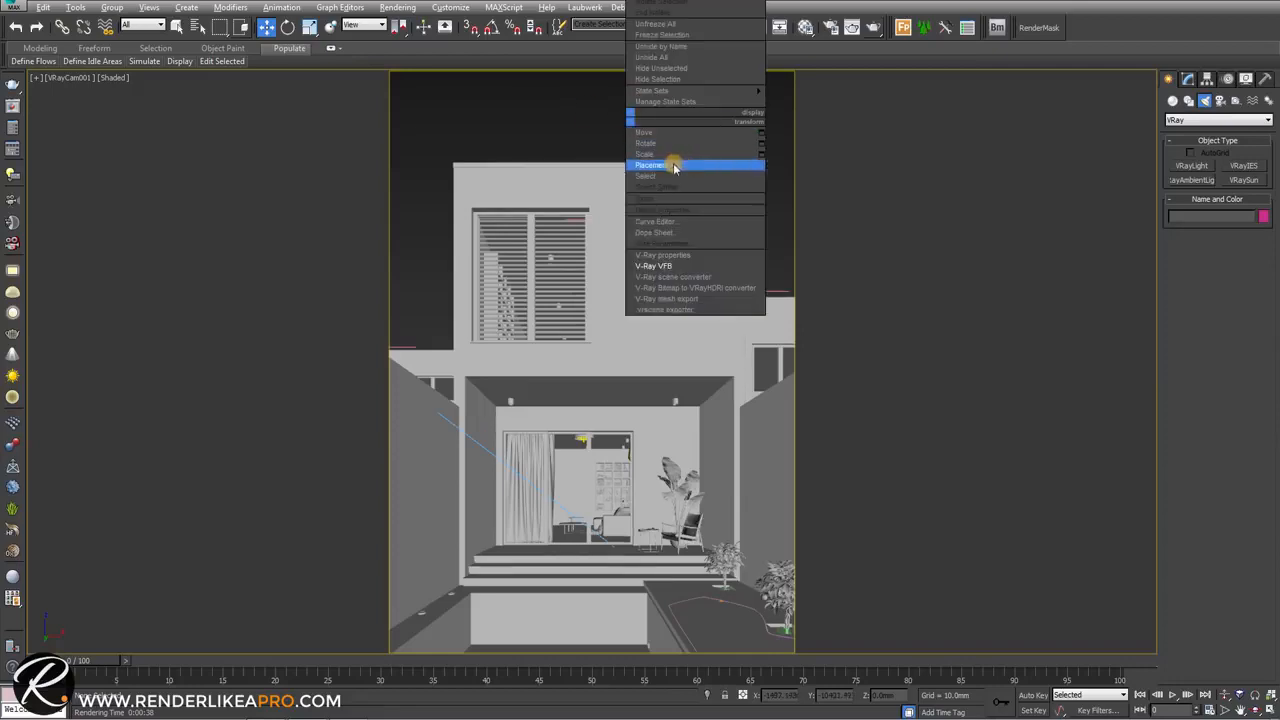
click(655, 57)
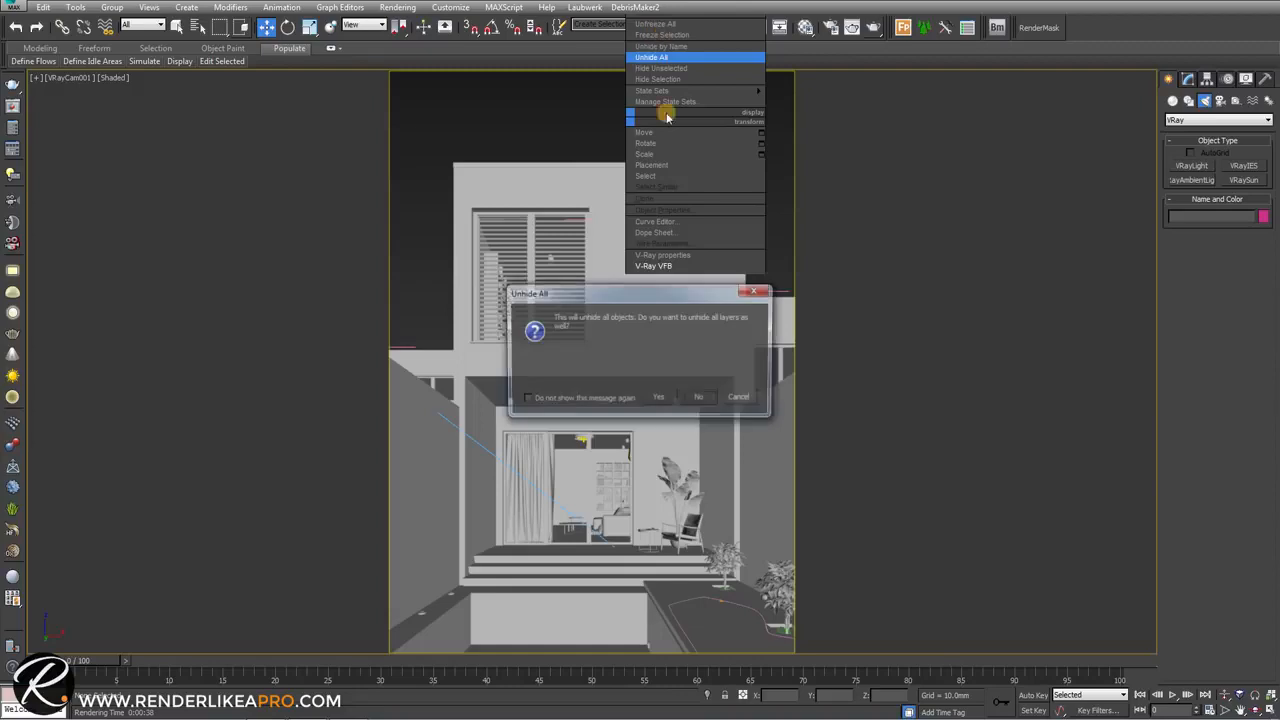
click(698, 397)
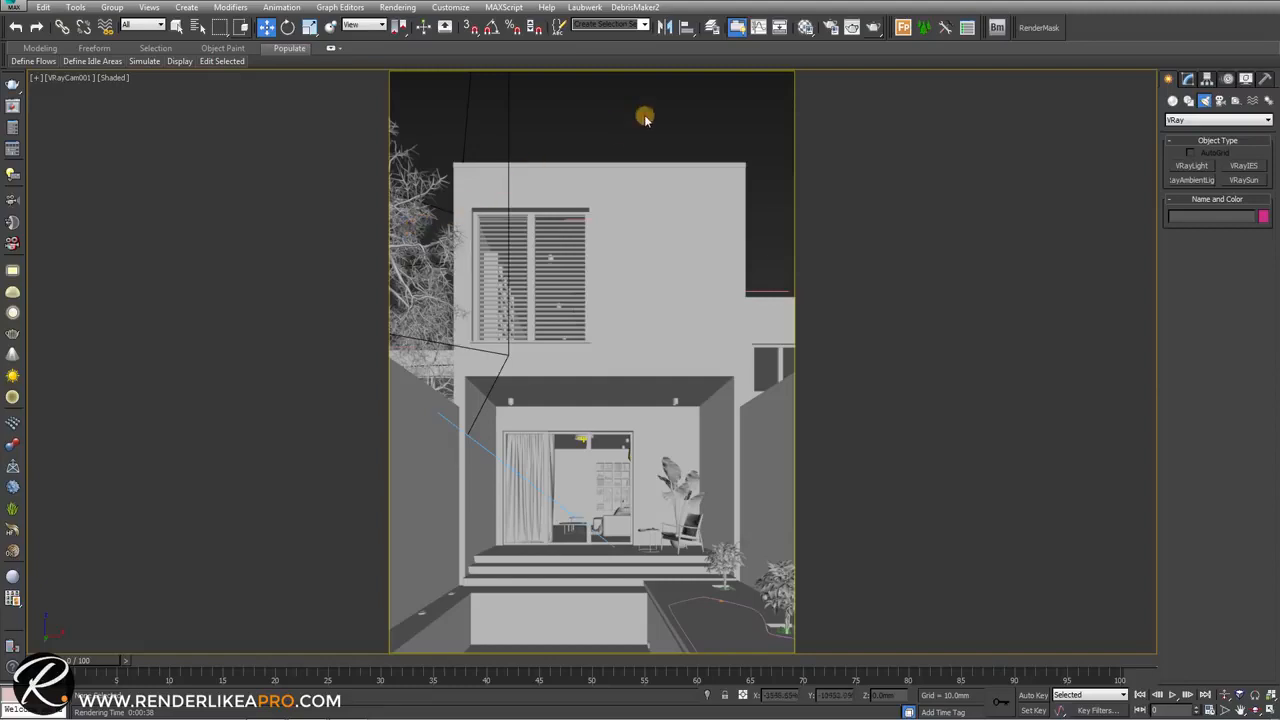
Render the camera view with the trees and save the image to the frame buffer history
click(872, 28)
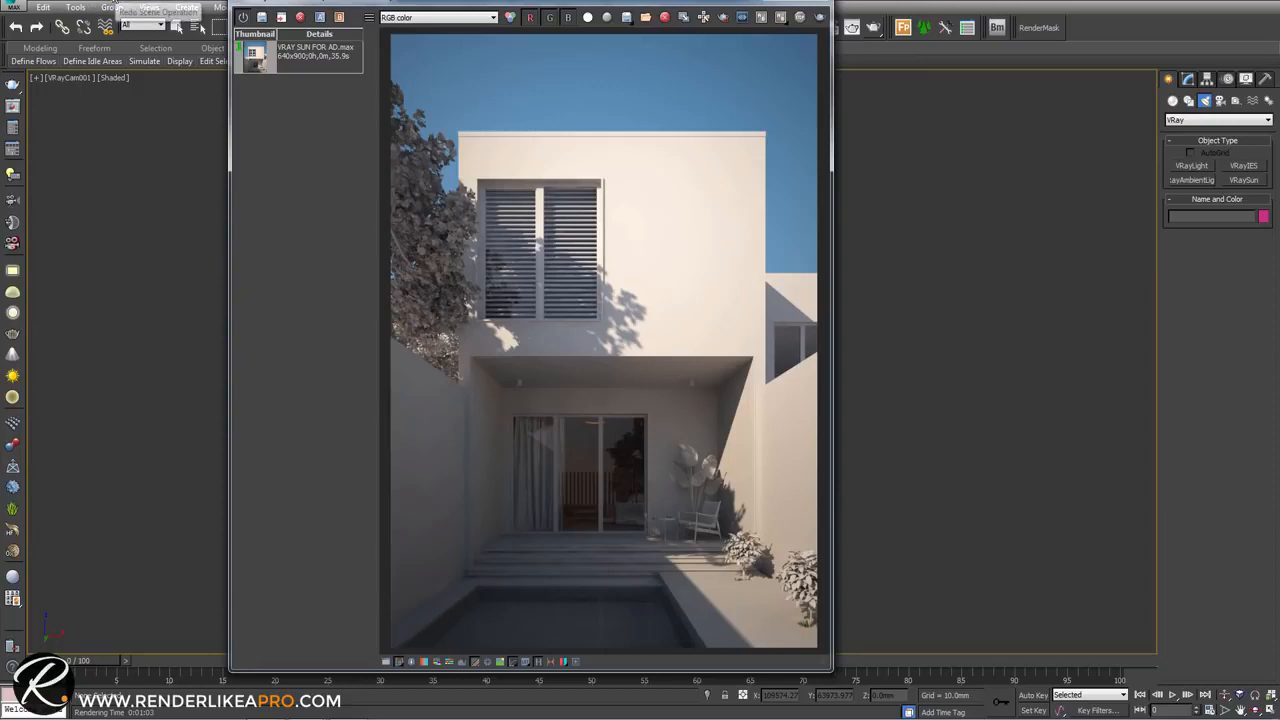
click(261, 18)
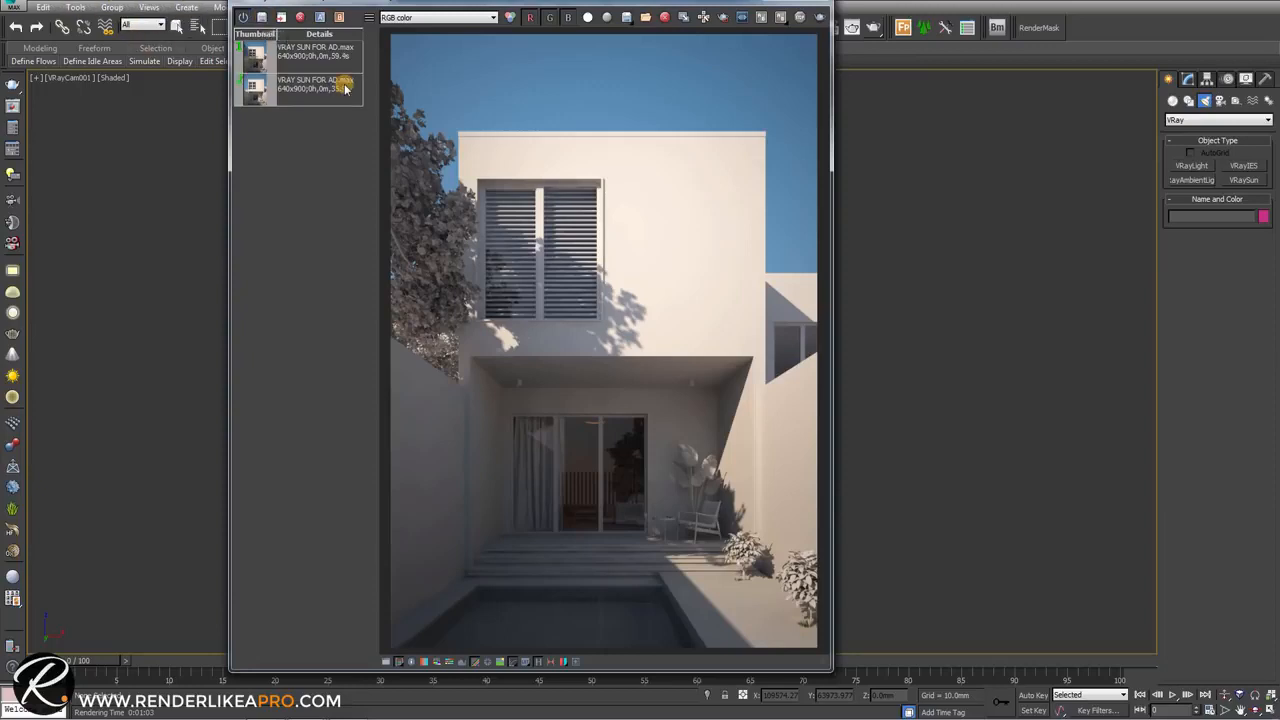
Compare the new render with the earlier treeless one by wiping across the full image, and close the frame buffer
click(314, 100)
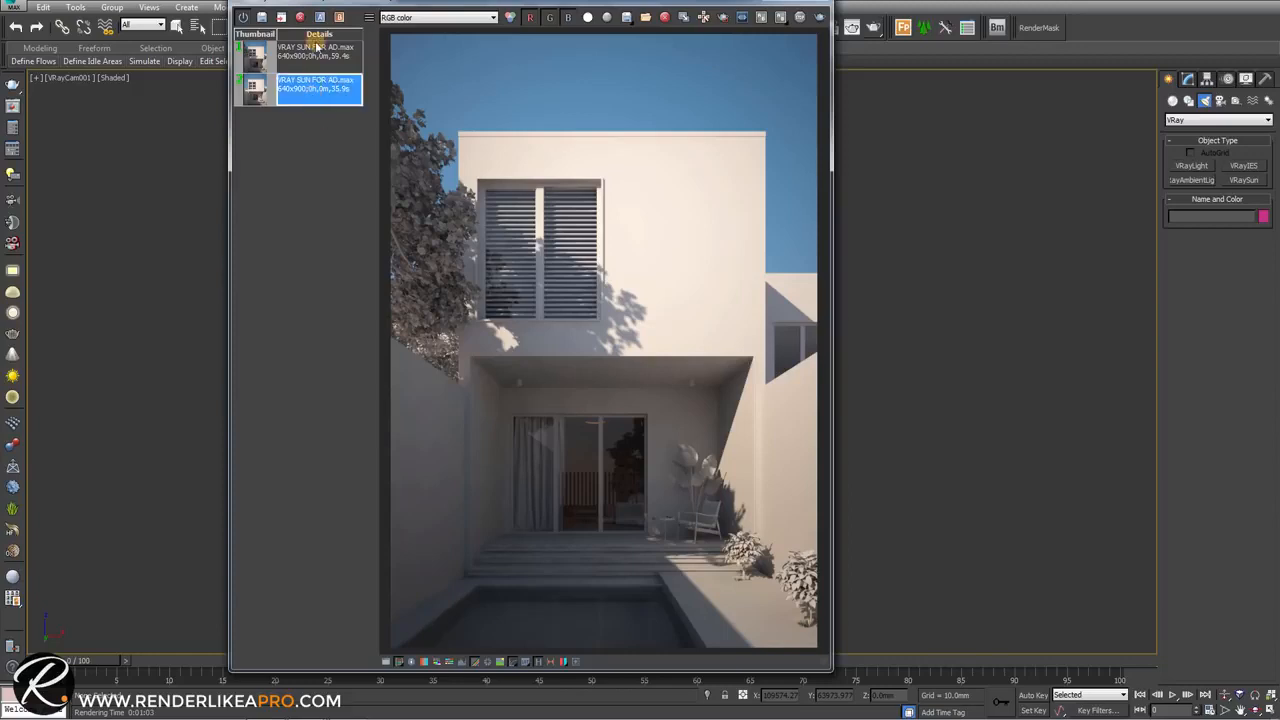
click(320, 18)
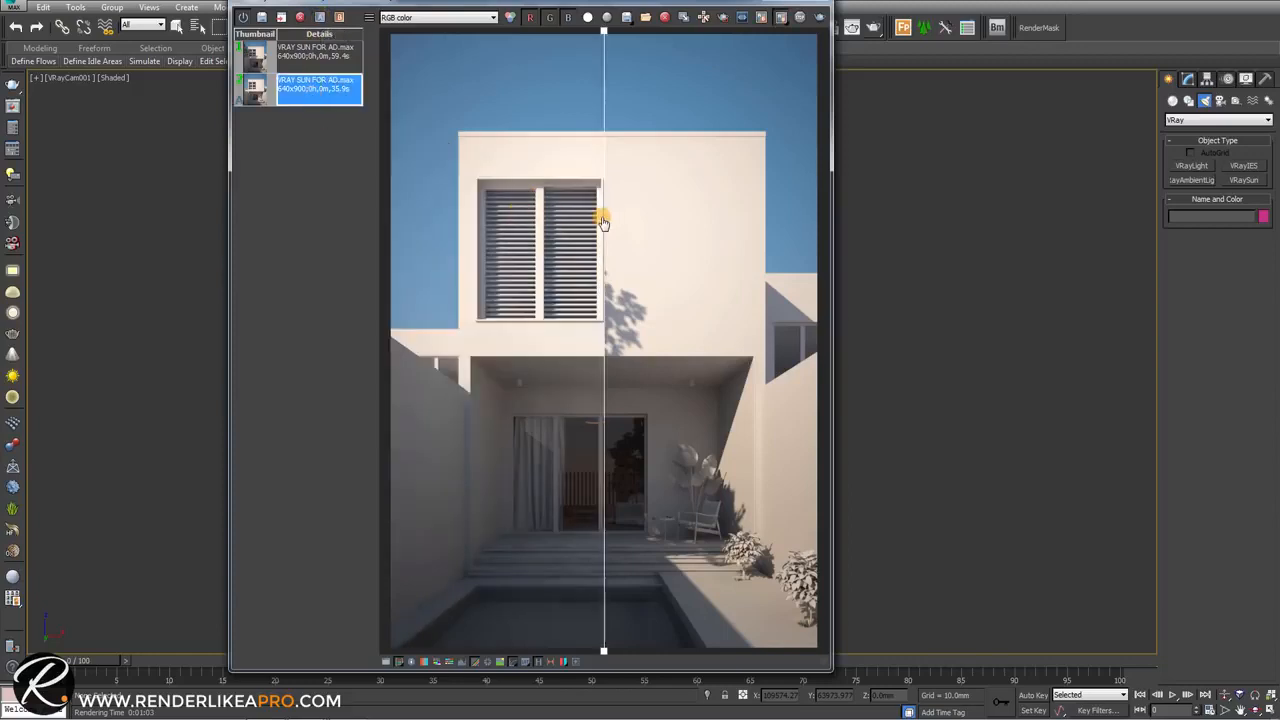
drag(603, 209, 853, 258)
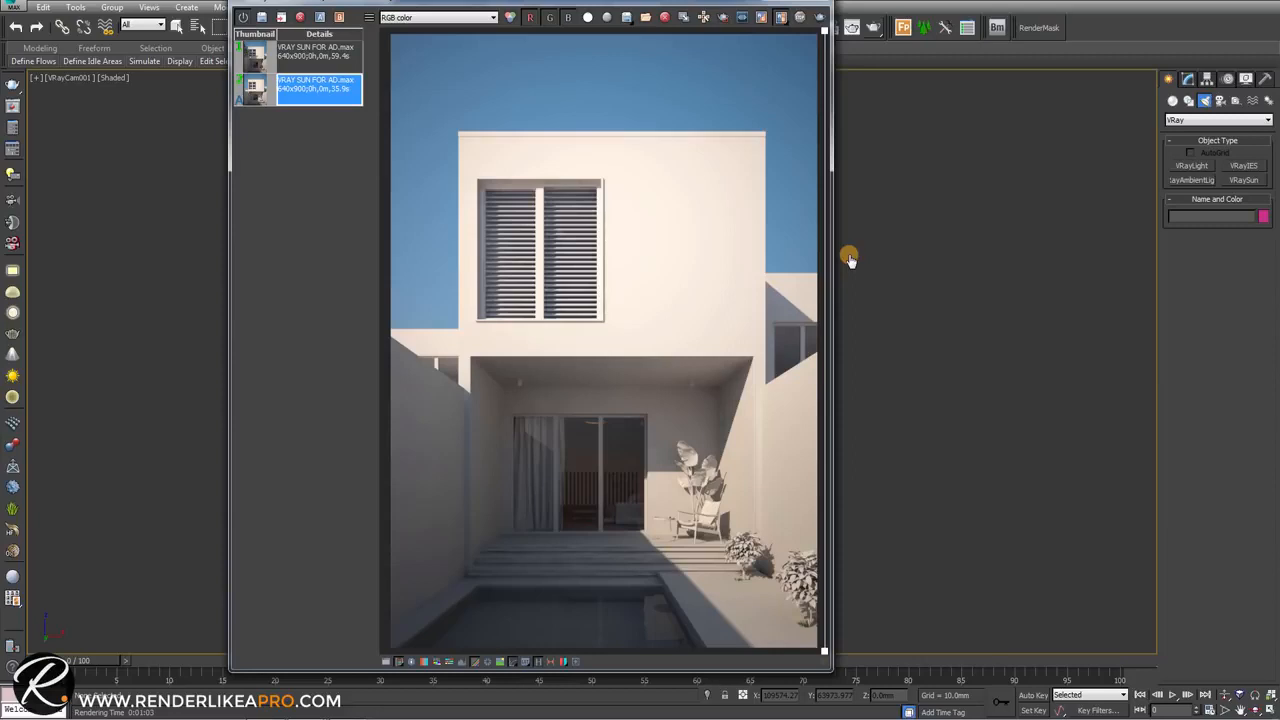
drag(830, 263, 335, 248)
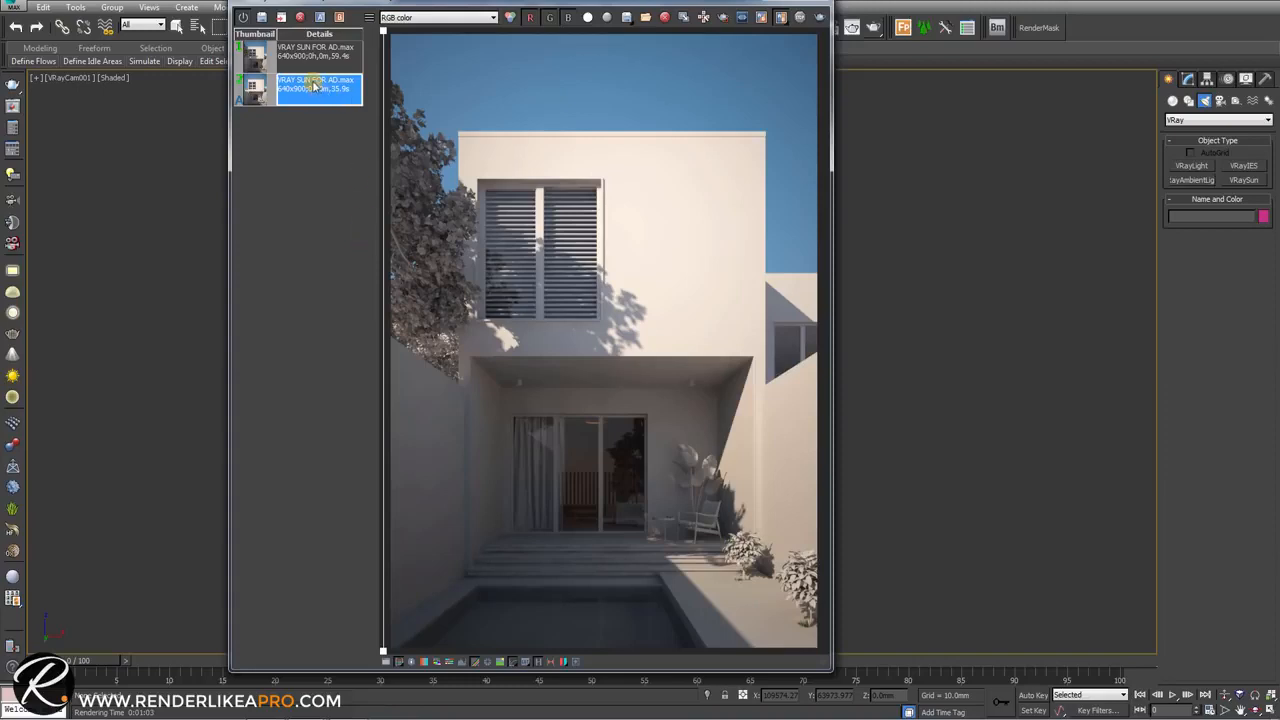
drag(690, 5, 692, 27)
click(822, 16)
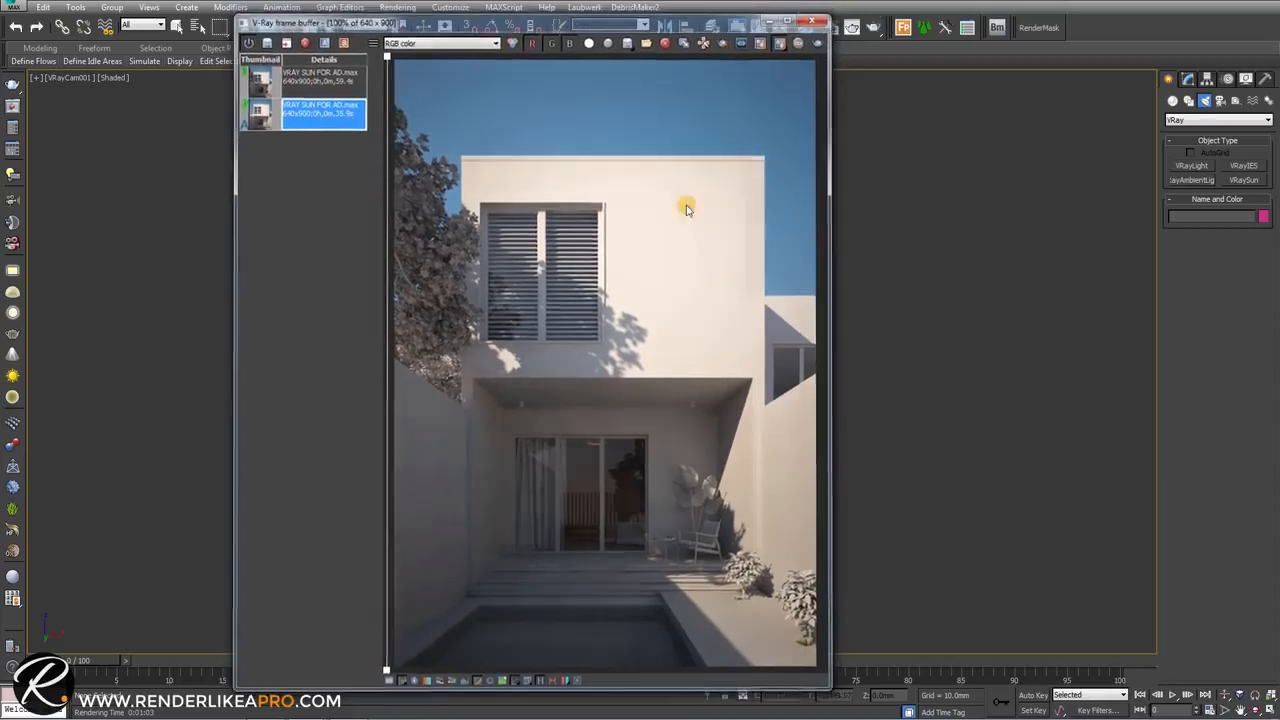
Lower the VRaySun vertically in the Front view to a height of about 4,550 mm
key(alt+w)
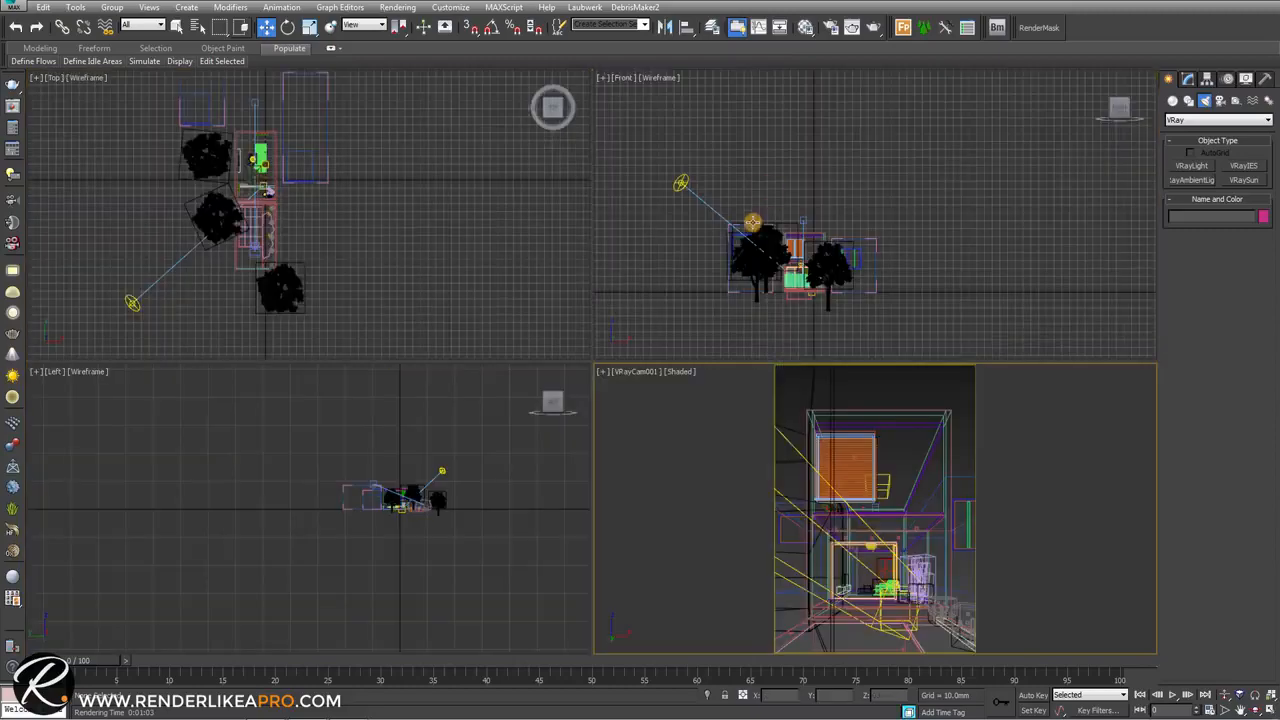
click(683, 184)
key(alt+w)
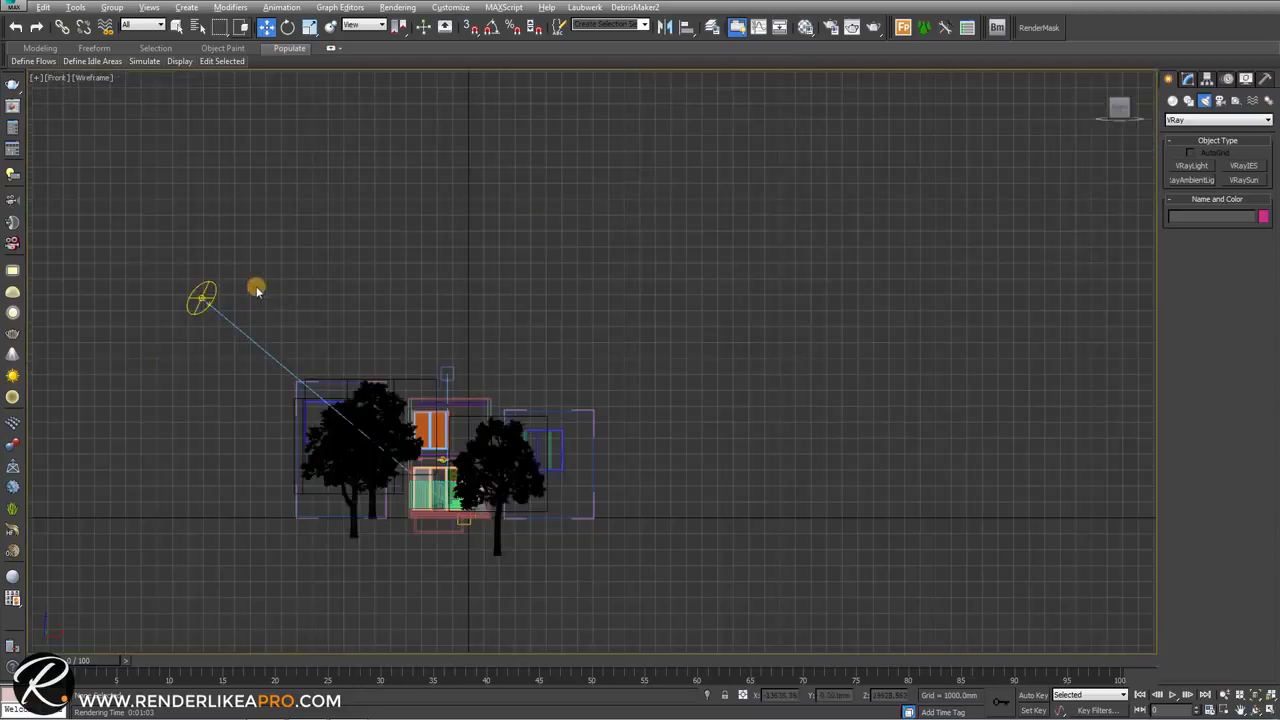
middle_drag(257, 286, 645, 218)
click(577, 230)
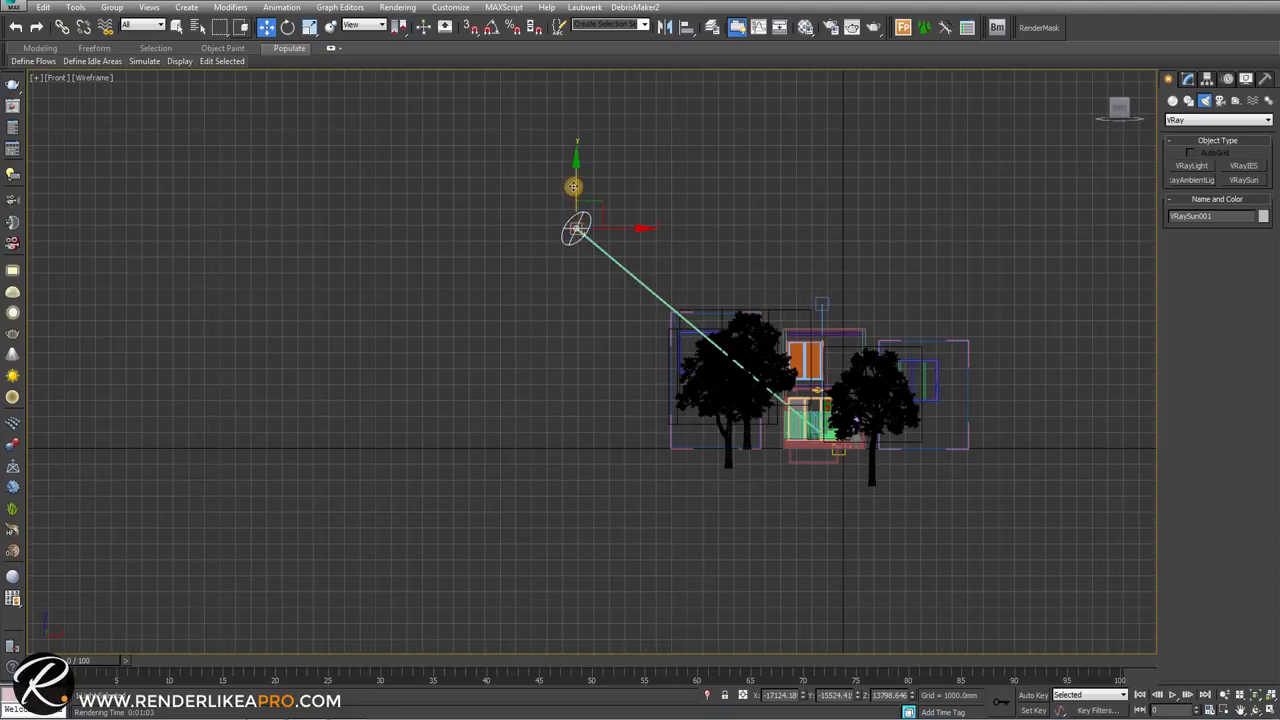
drag(575, 193, 577, 324)
key(alt+w)
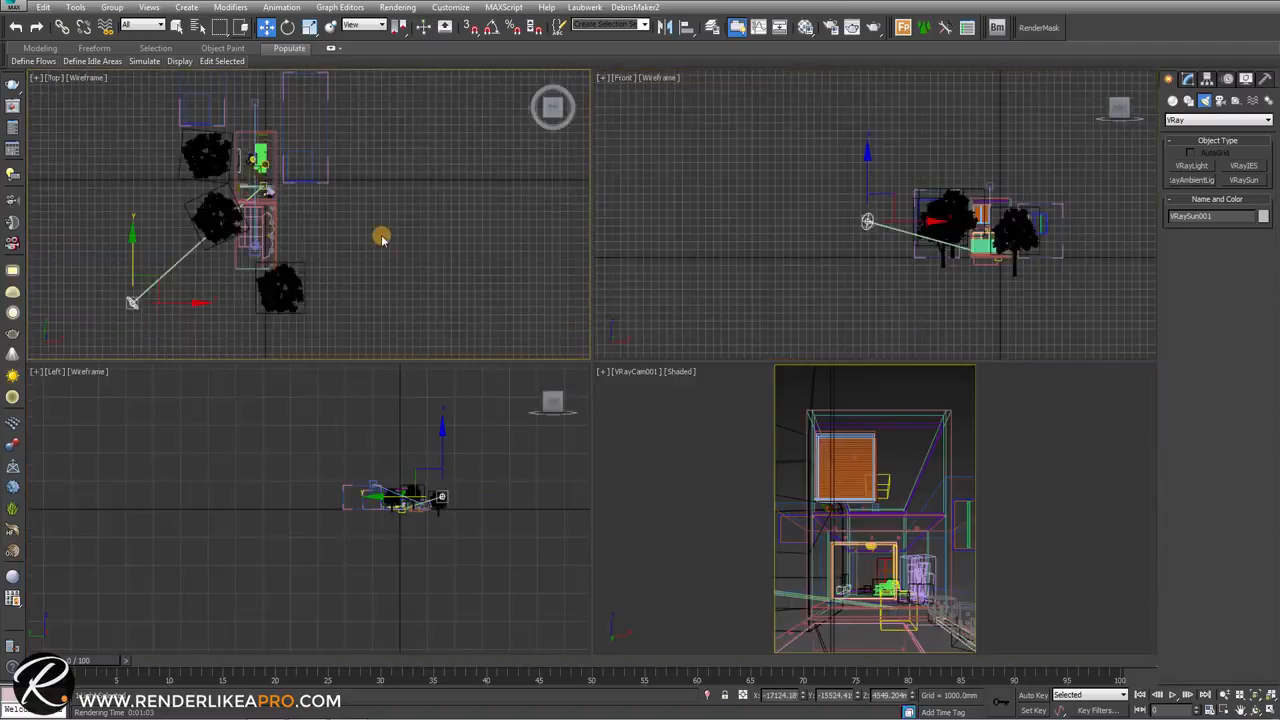
Examine the house, surrounding trees and sun direction in a maximized perspective view without safe frames
right_click(903, 383)
key(alt+w)
key(p)
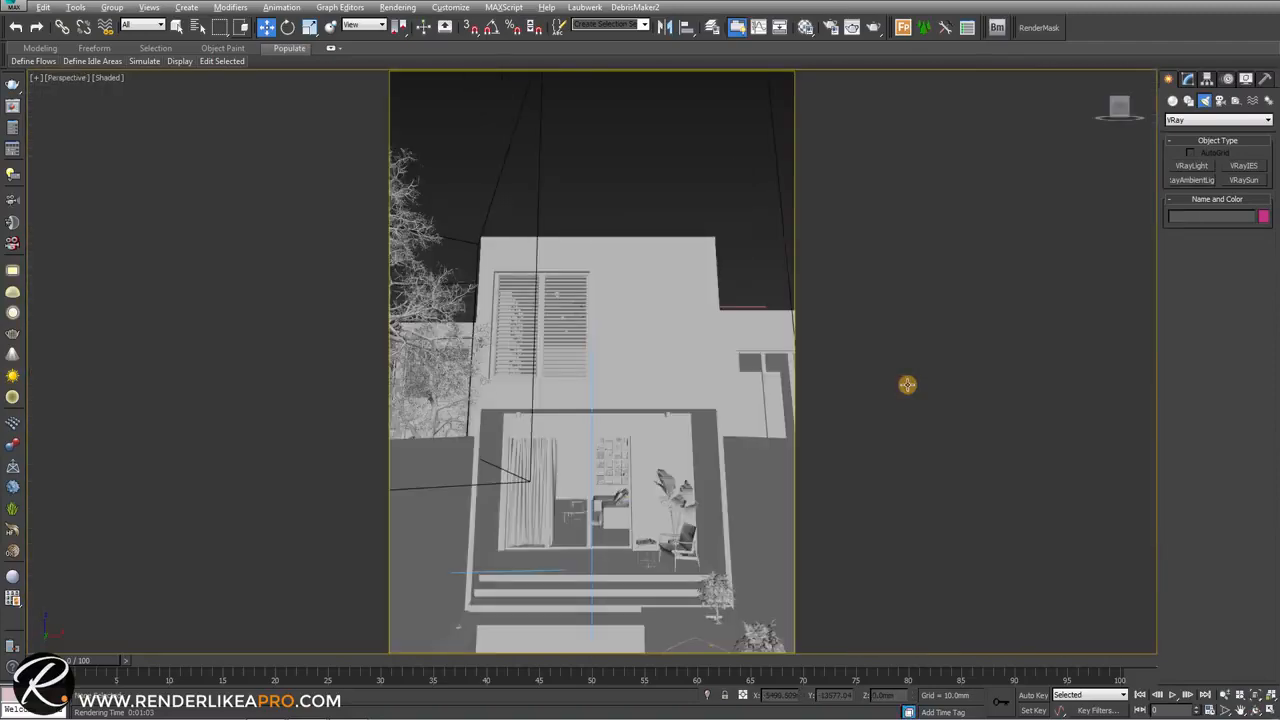
key(shift+f)
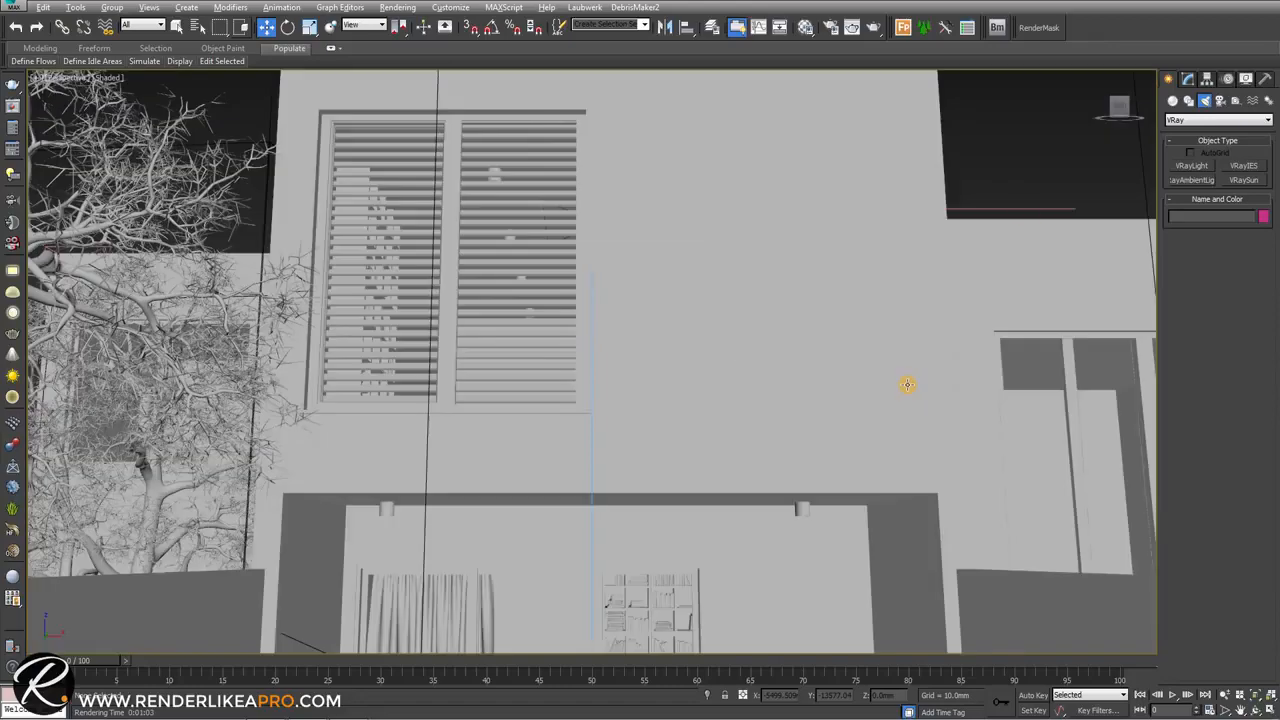
click(1118, 108)
middle_drag(486, 457, 816, 207)
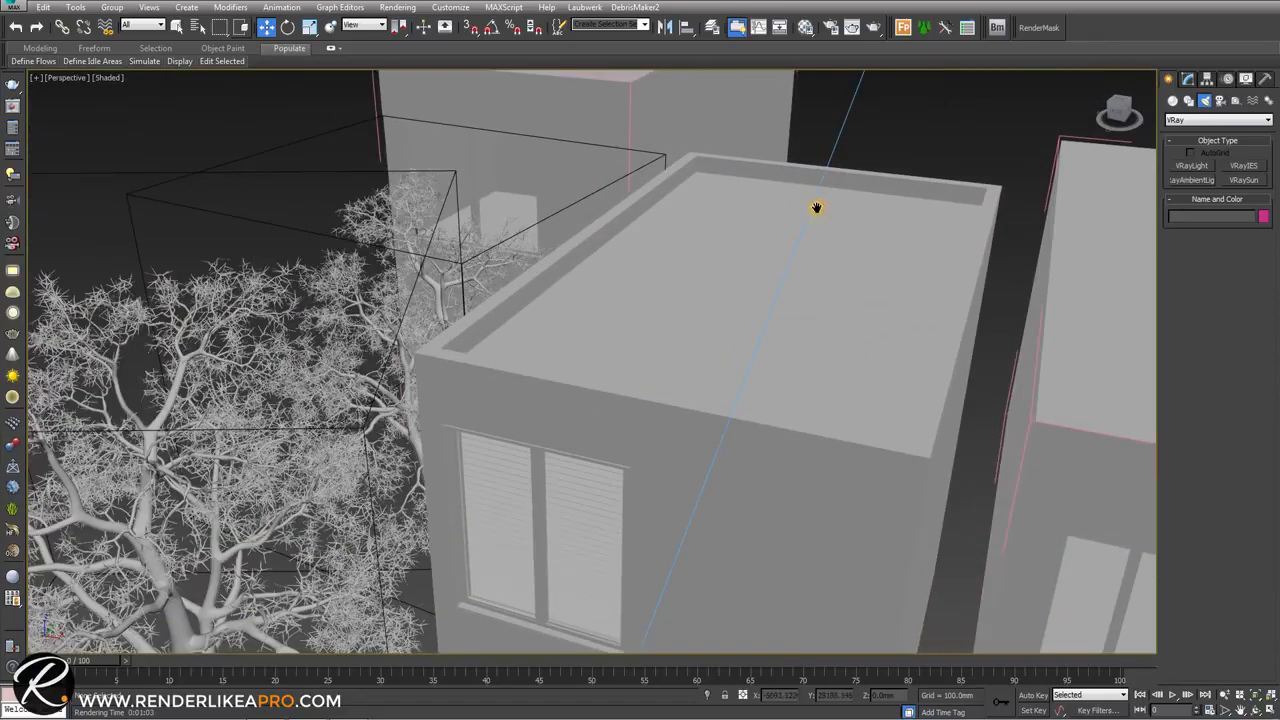
scroll(614, 514, down, 5)
middle_drag(677, 483, 803, 314)
scroll(701, 507, down, 3)
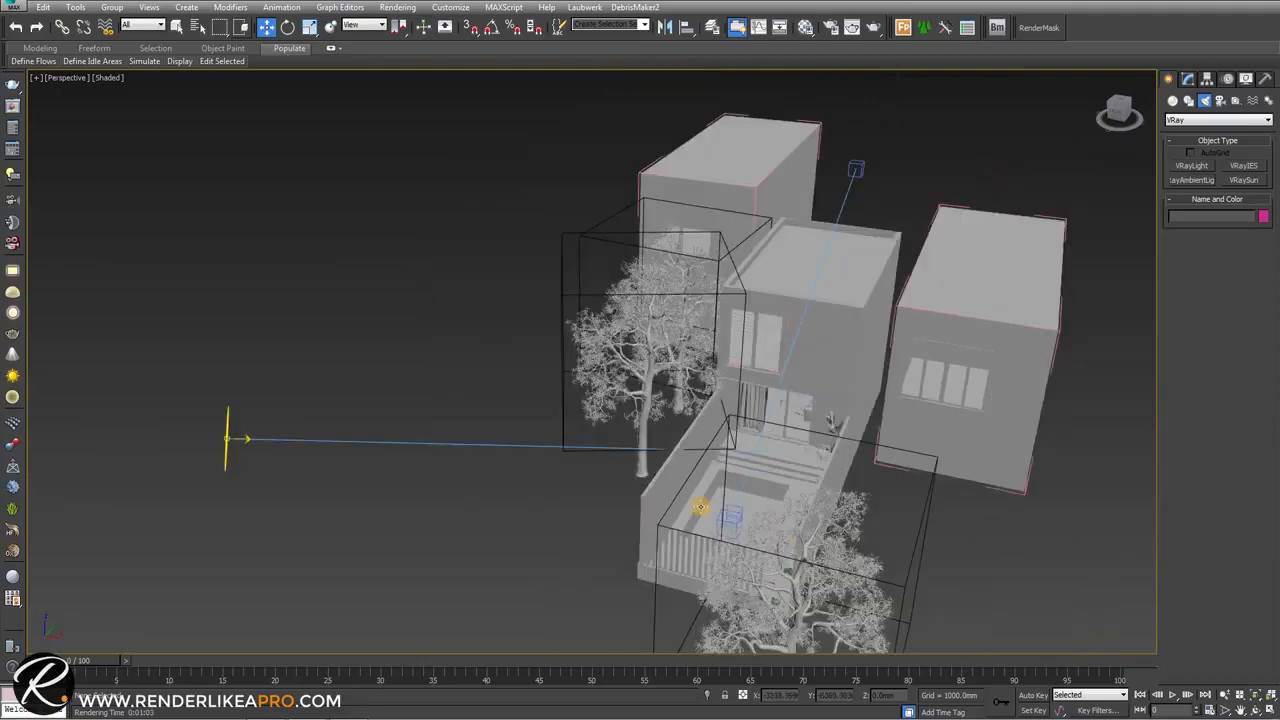
middle_drag(701, 507, 694, 400)
scroll(674, 426, up, 5)
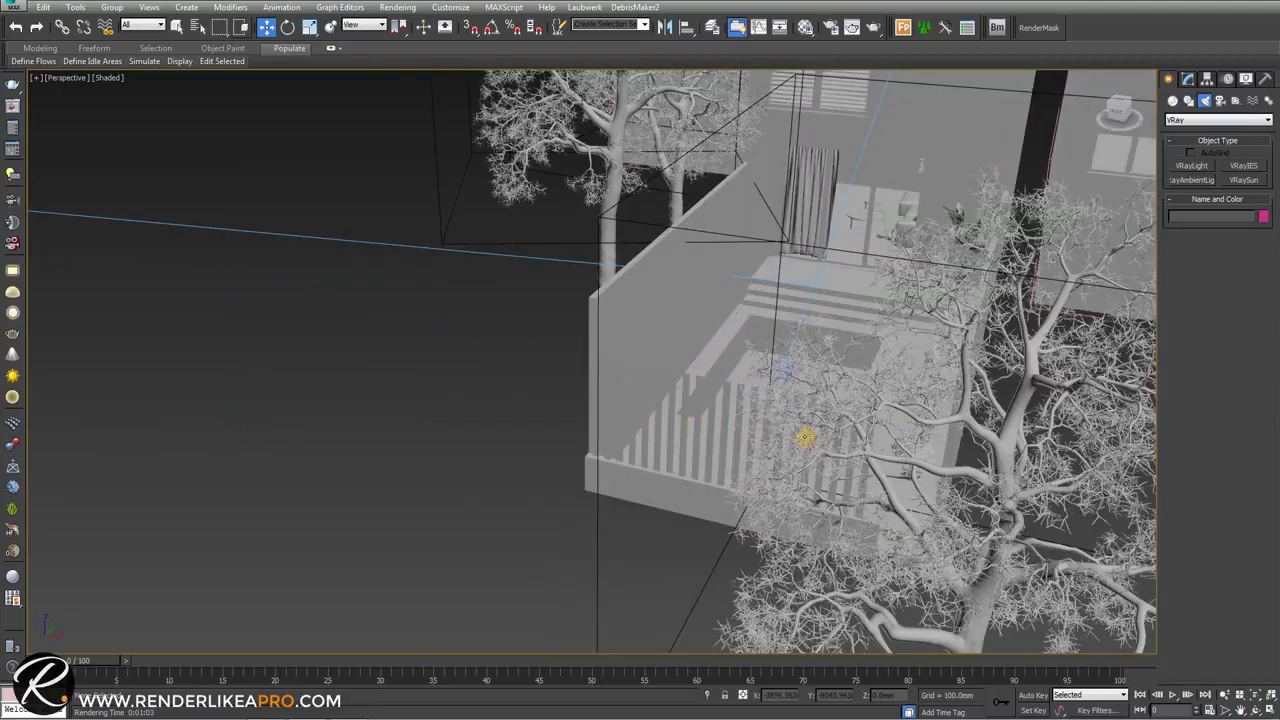
middle_drag(880, 471, 794, 480)
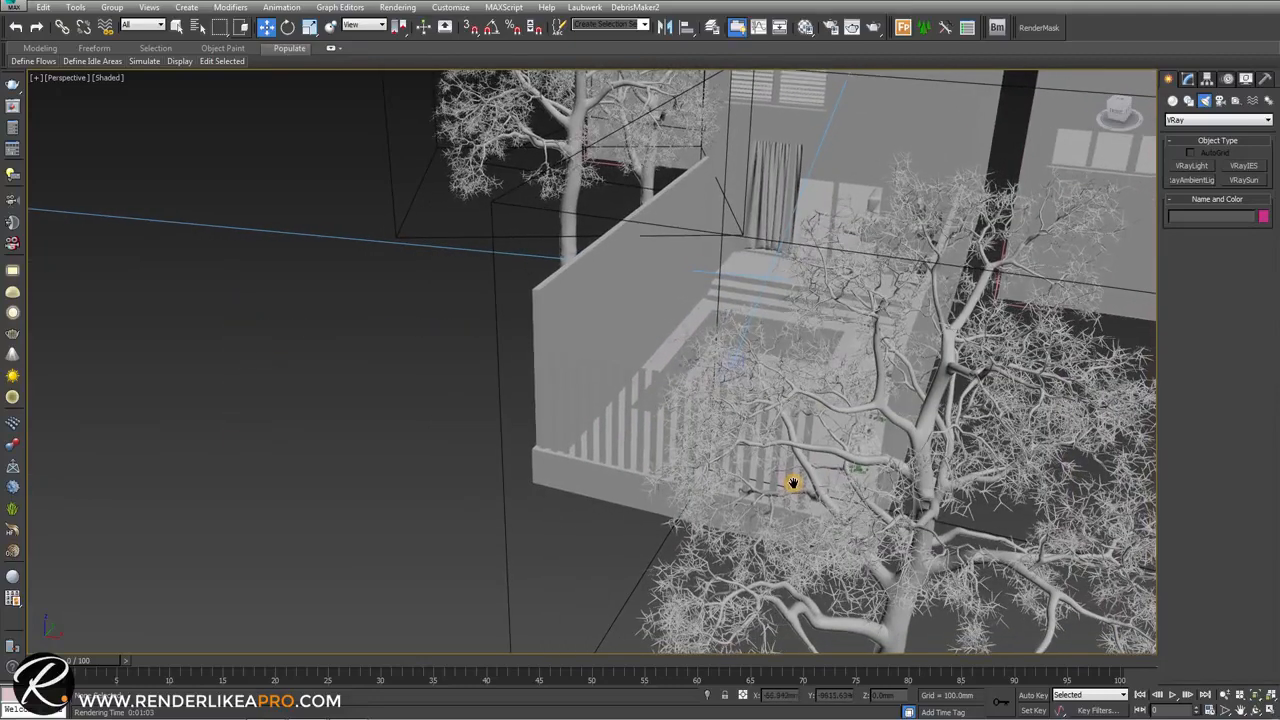
Move the VRaySun in the maximized Top view to the gap between the side and front trees, about X -9,700, Y -20,600 mm
key(alt+w)
middle_click(363, 223)
key(alt+w)
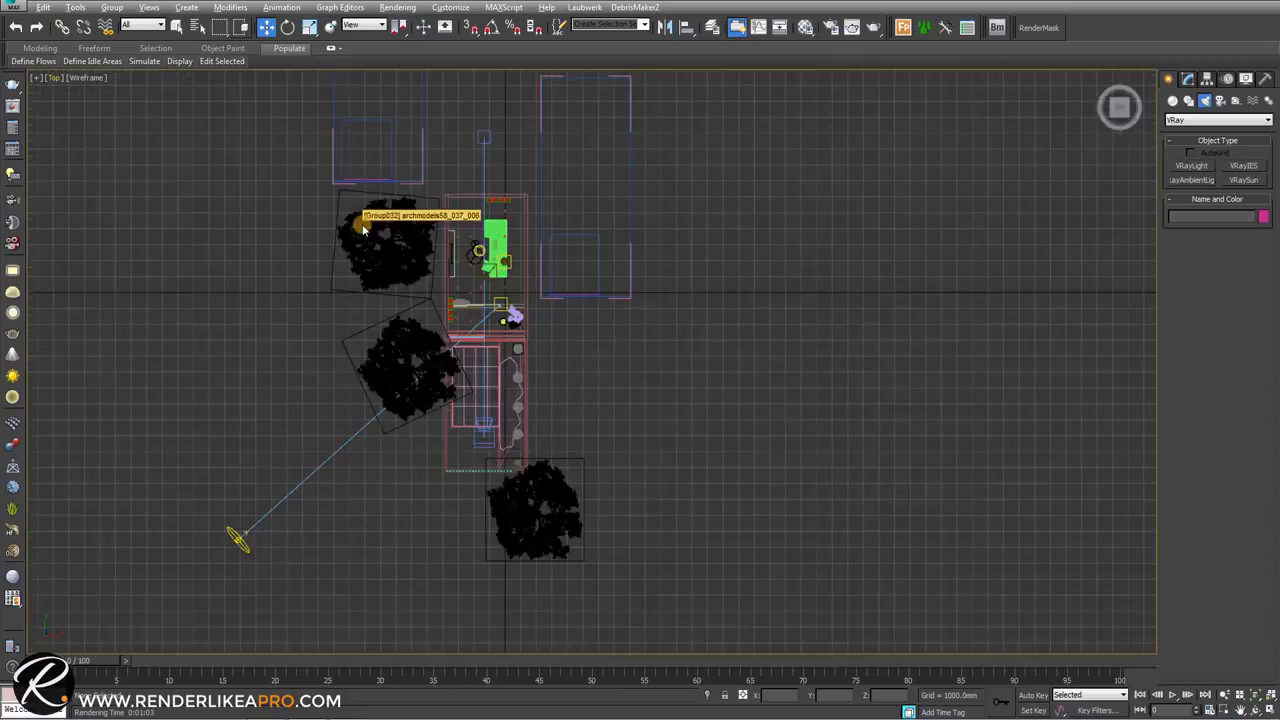
middle_drag(514, 314, 549, 199)
click(272, 425)
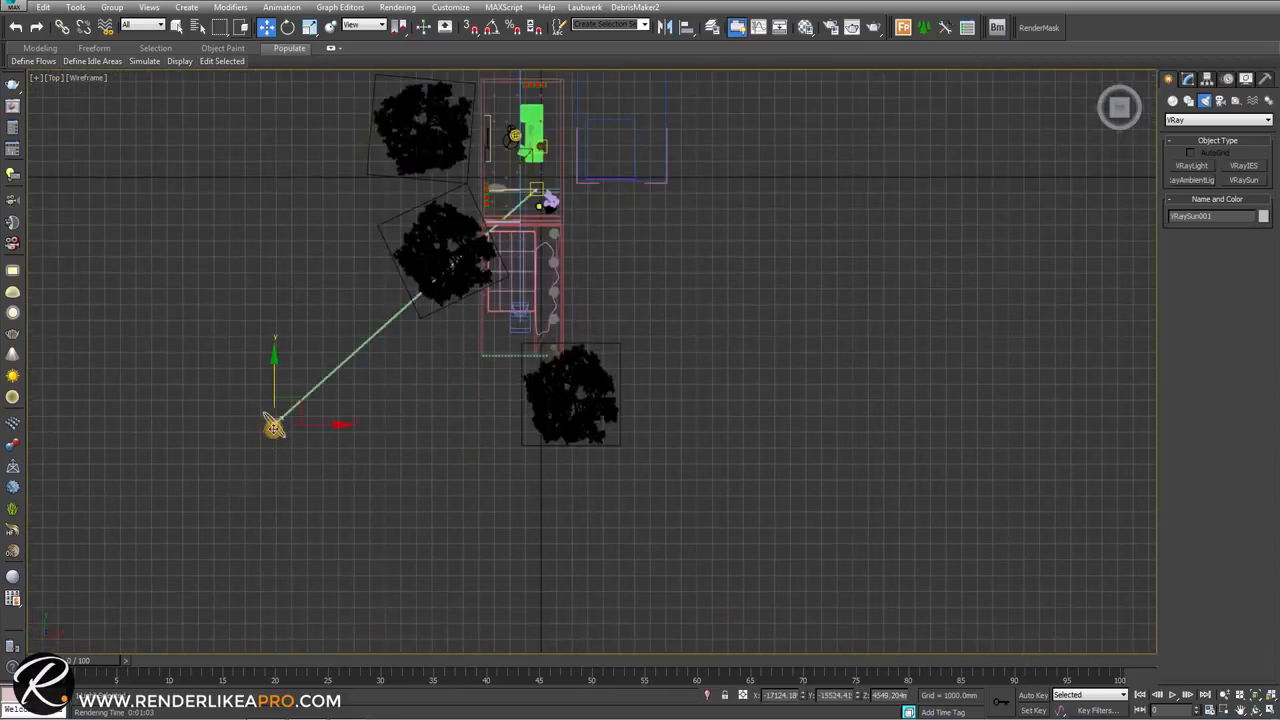
drag(297, 403, 415, 483)
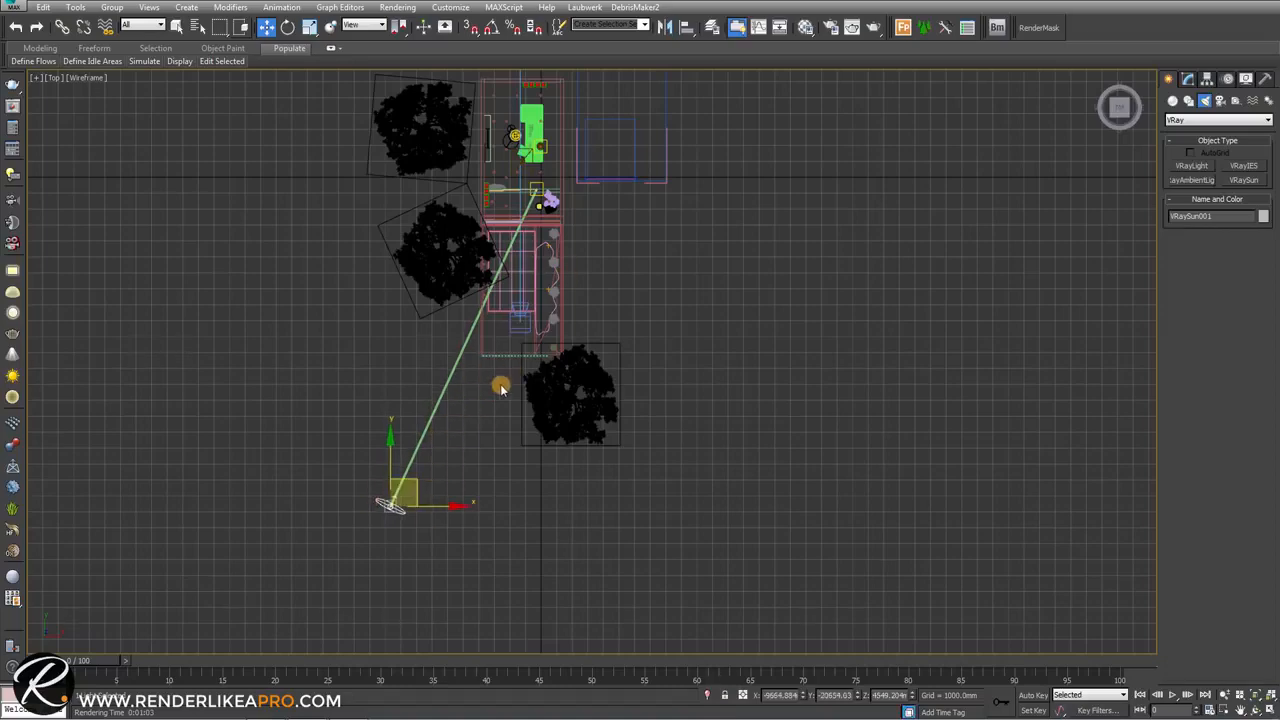
Render the maximized VRayCam001 view with safe frames on and save the image to the frame buffer history
scroll(505, 375, up, 6)
key(alt+w)
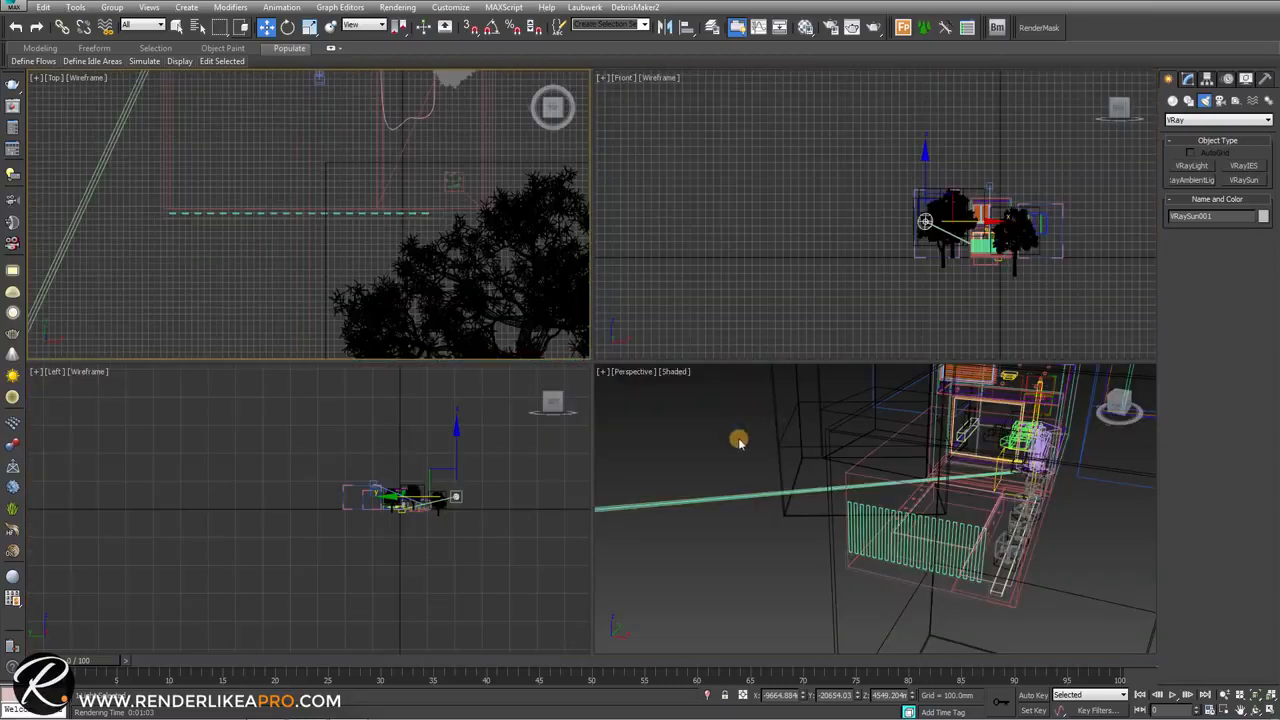
click(738, 441)
key(alt+w)
key(c)
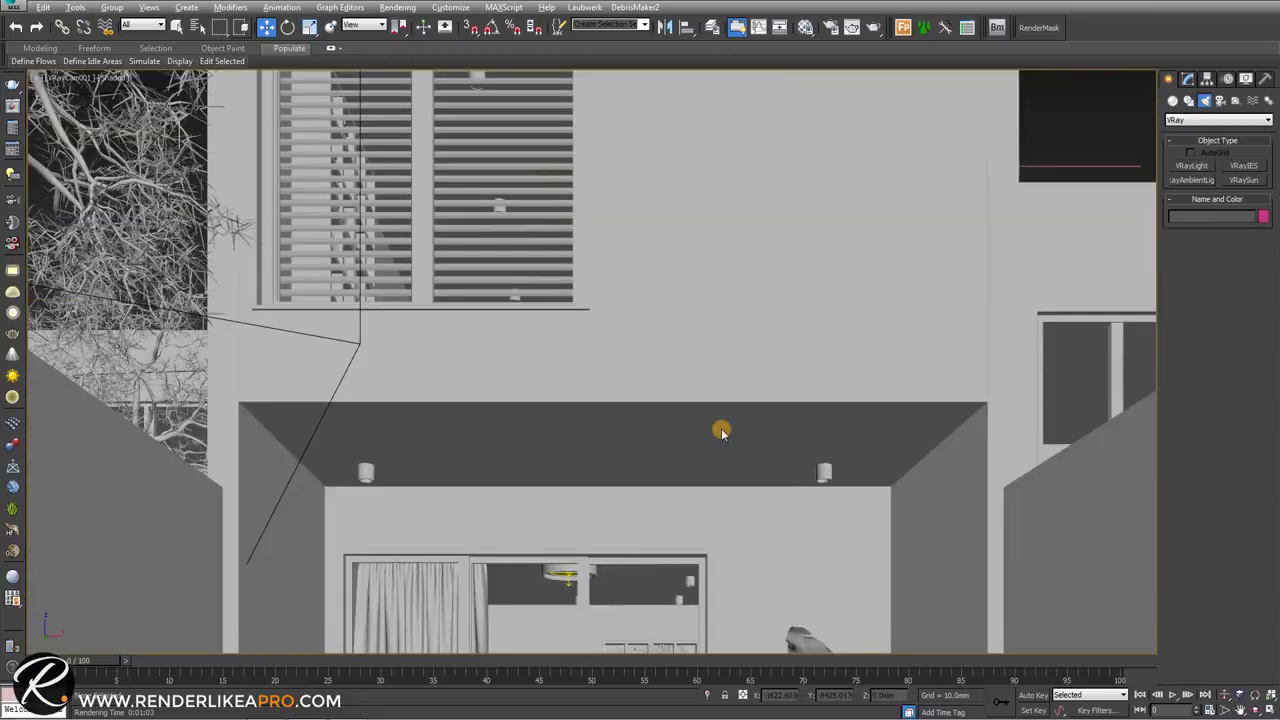
key(shift+f)
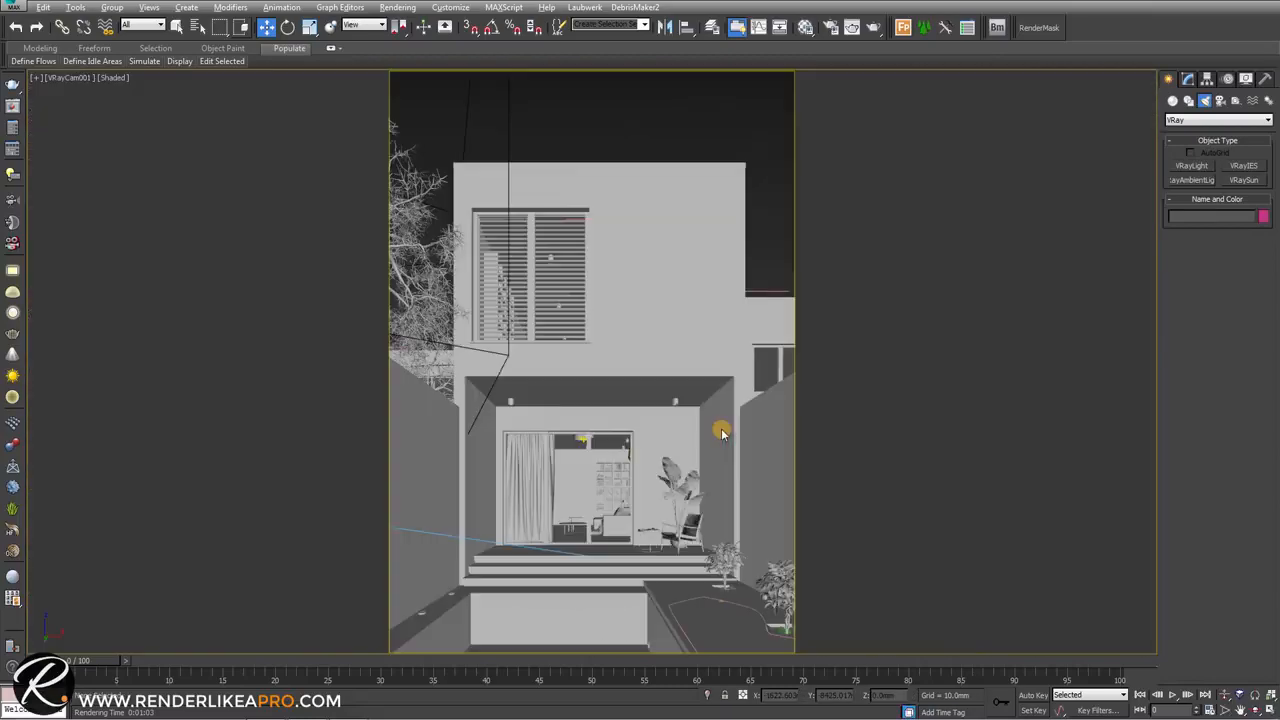
click(870, 28)
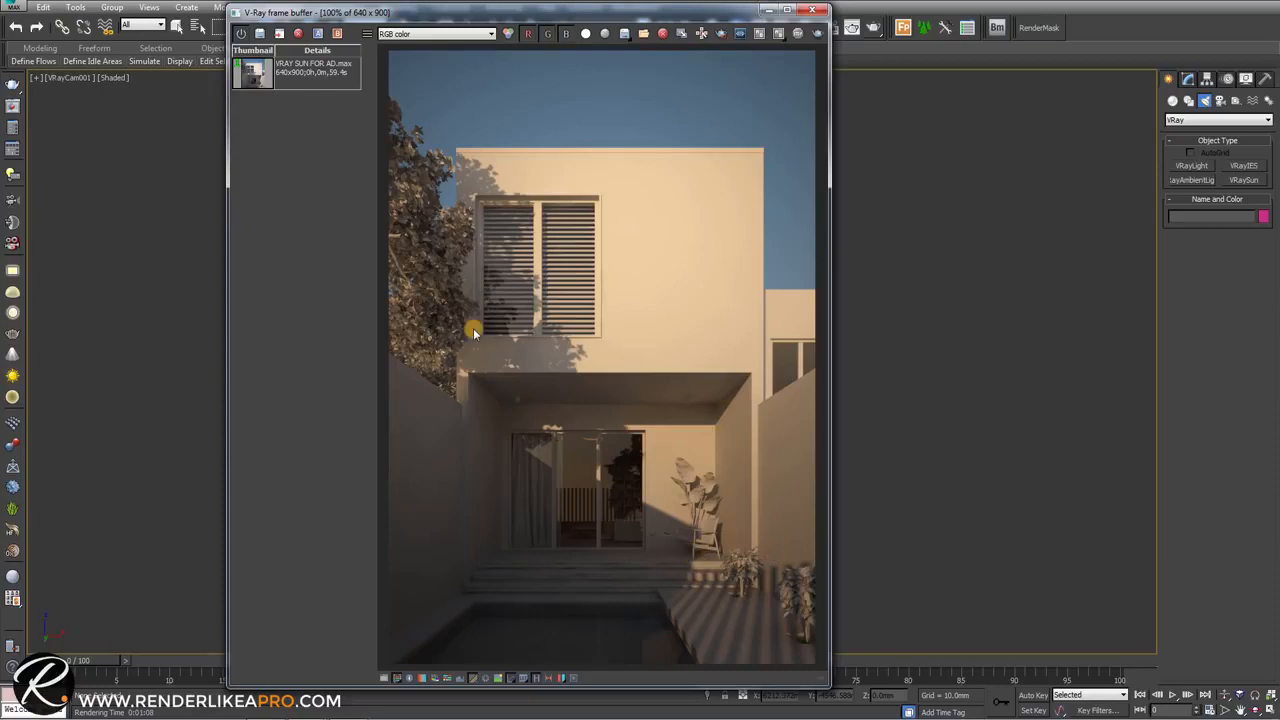
click(263, 35)
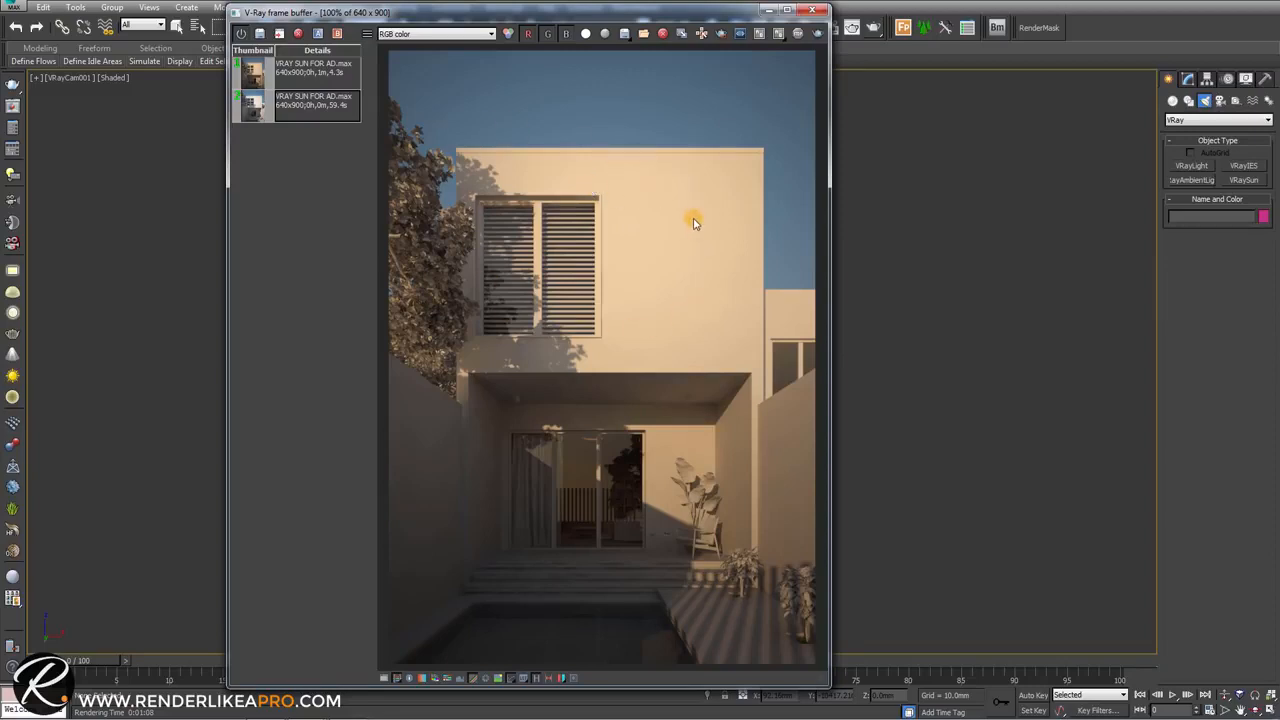
Close the frame buffer, then select VRayCam001 in the Top view and inspect its white balance setting
right_click(640, 196)
click(812, 10)
key(alt+w)
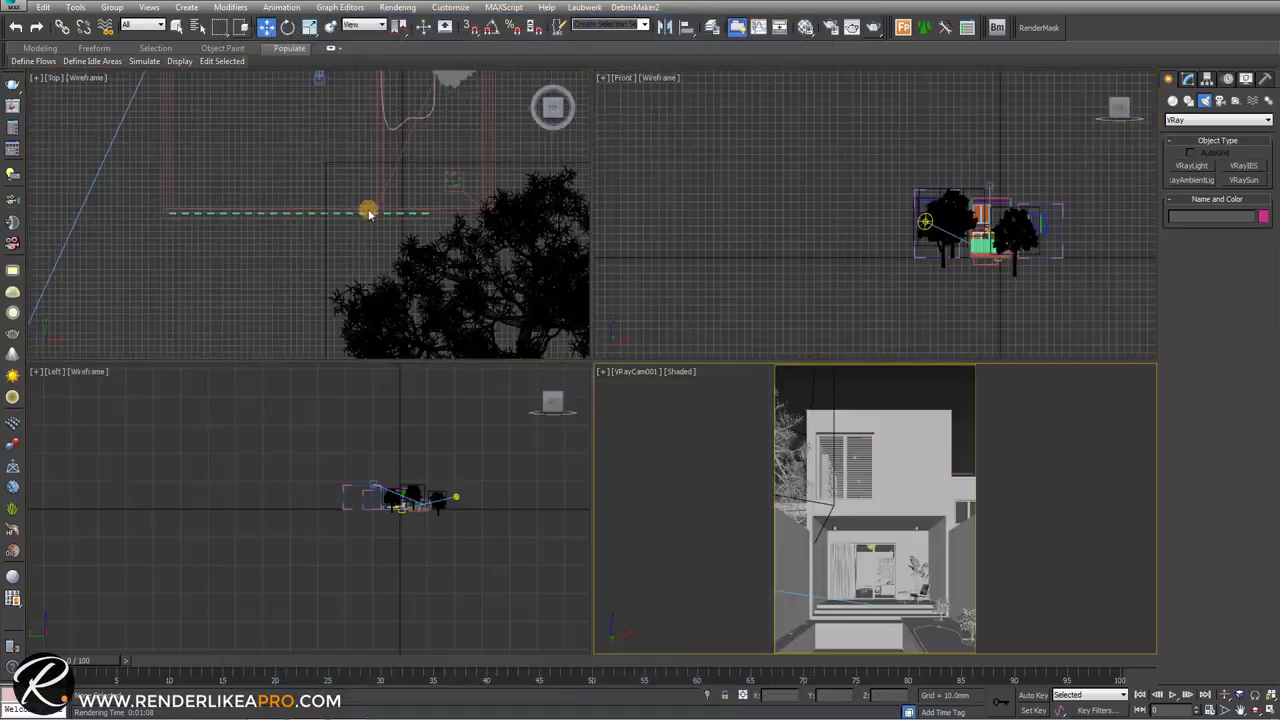
mouse_move(369, 206)
middle_down()
mouse_move(369, 120)
mouse_move(361, 184)
middle_up()
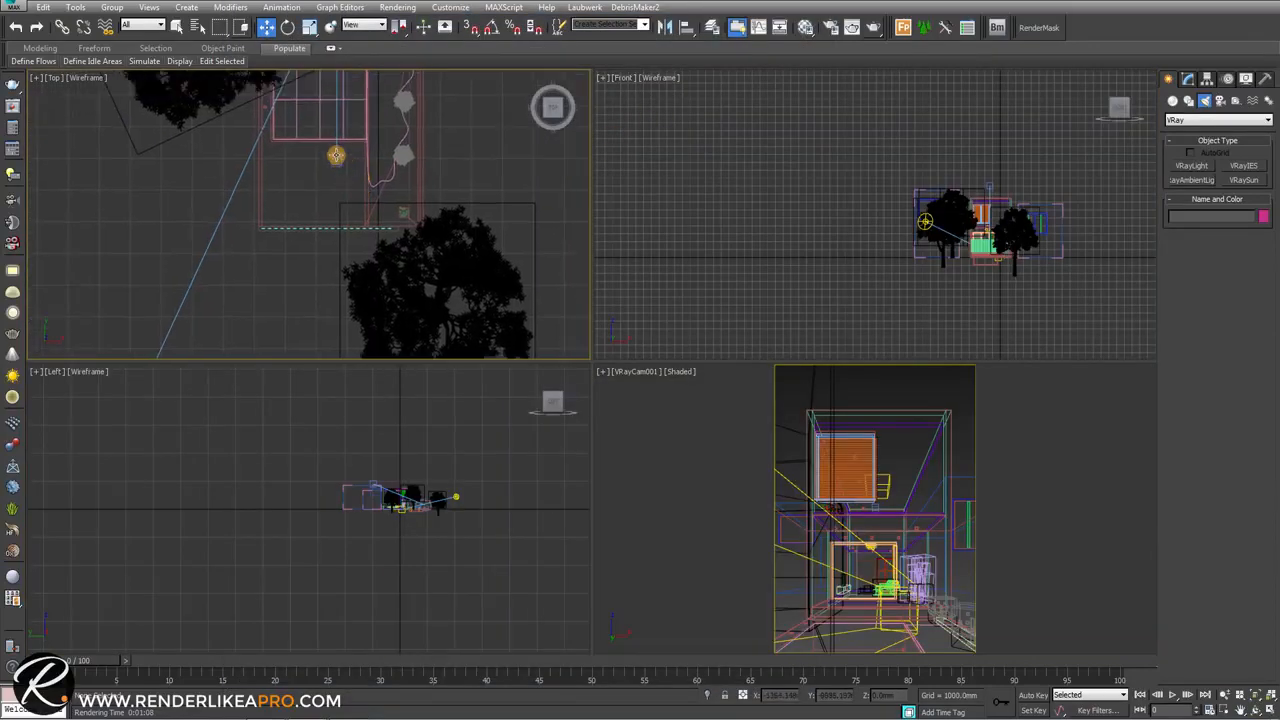
click(337, 157)
click(1187, 77)
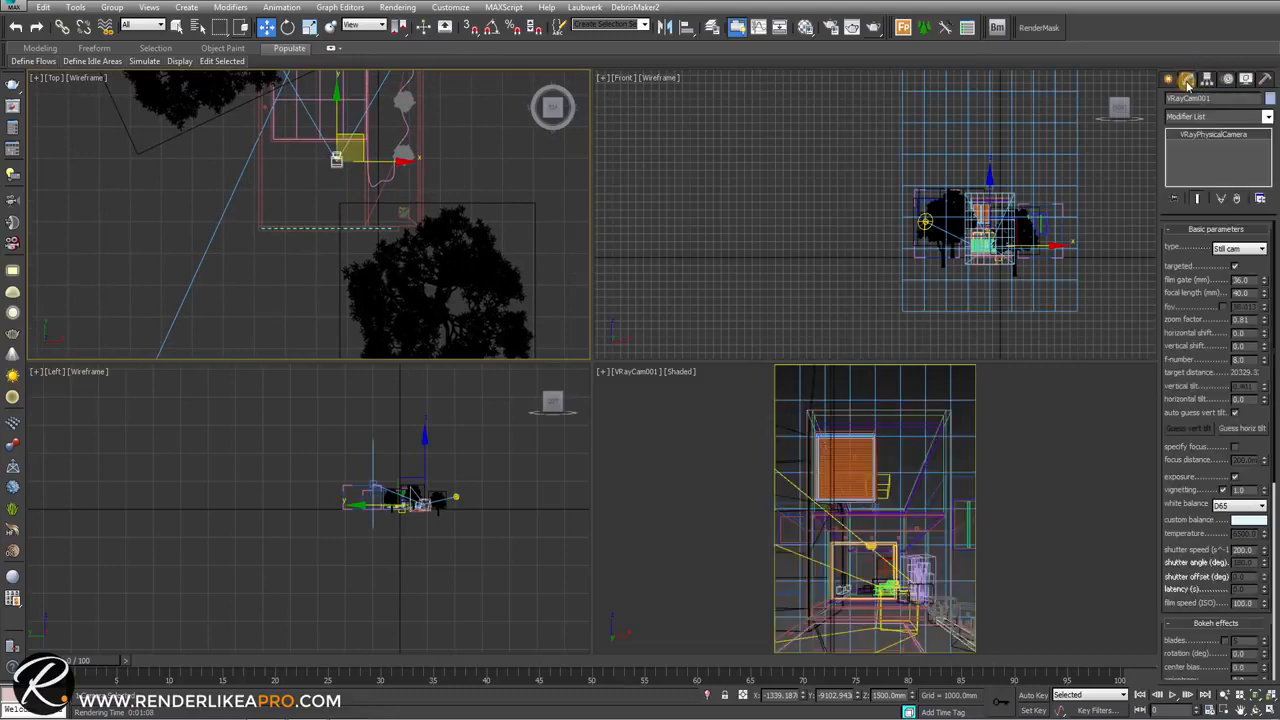
click(1229, 506)
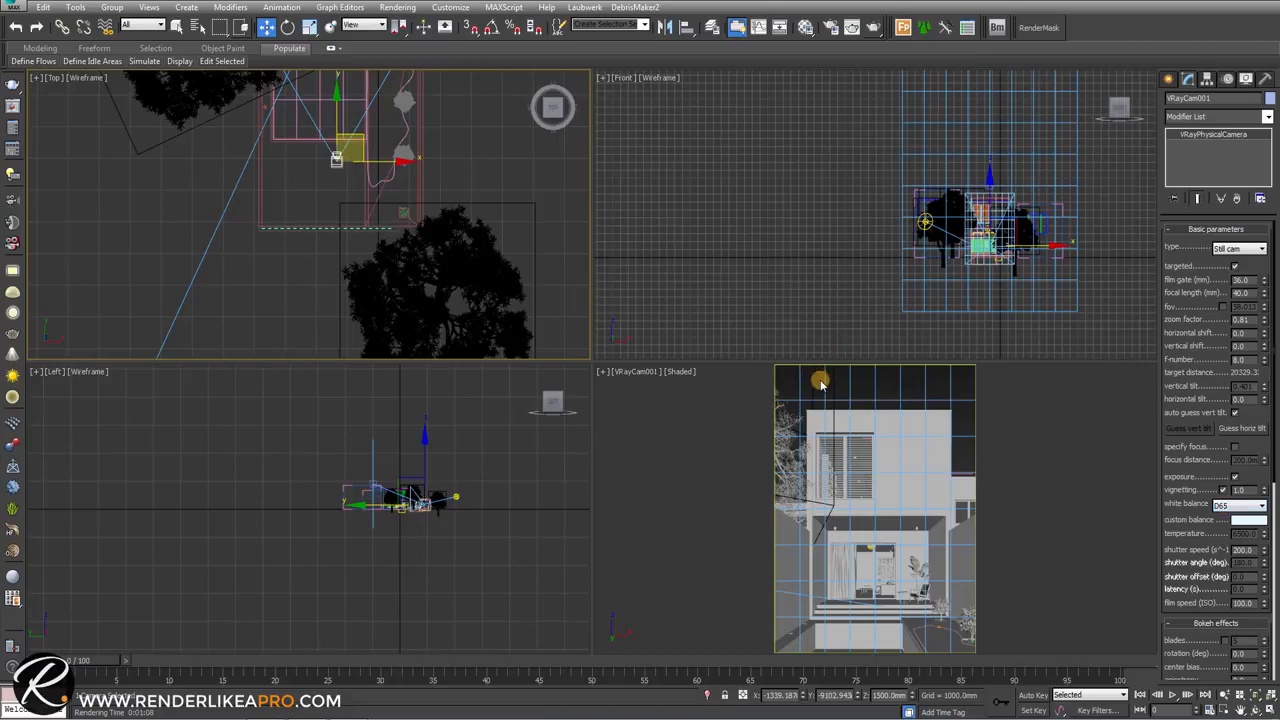
Reopen the frame buffer from the camera view, load the earlier and the latest history renders in turn to compare them, and close it
click(820, 383)
right_click(820, 380)
click(860, 522)
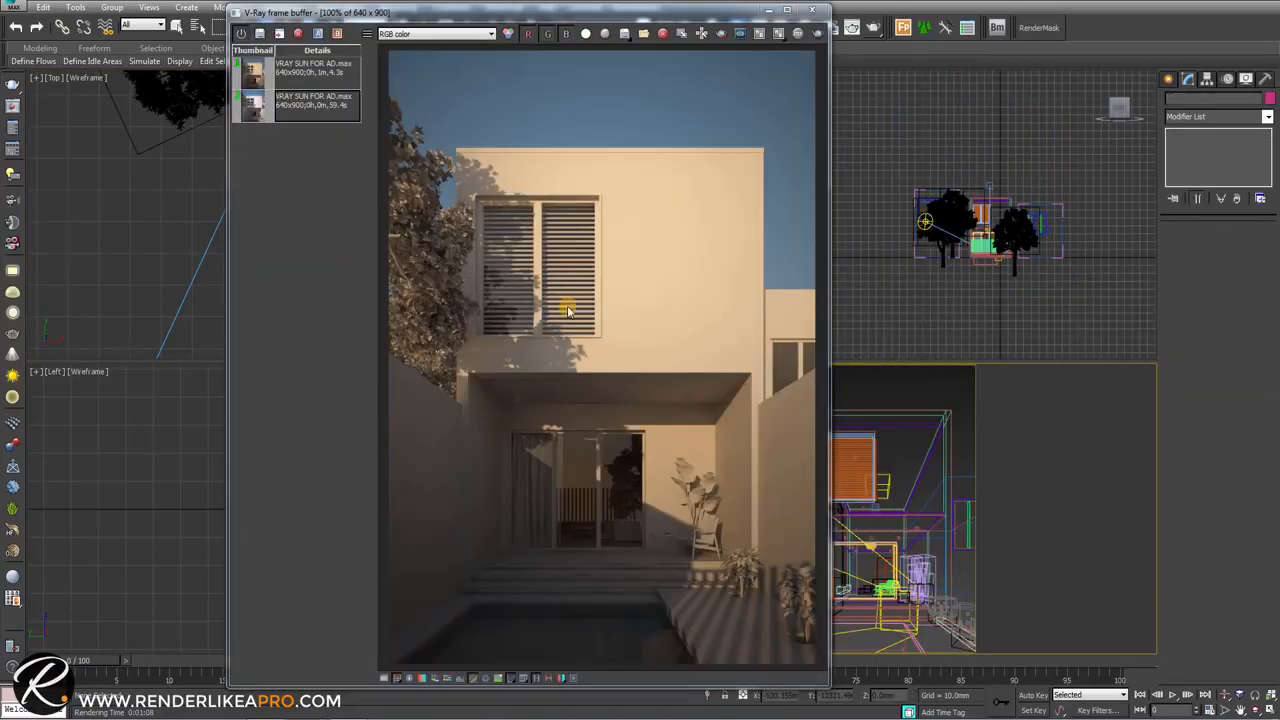
double_click(280, 118)
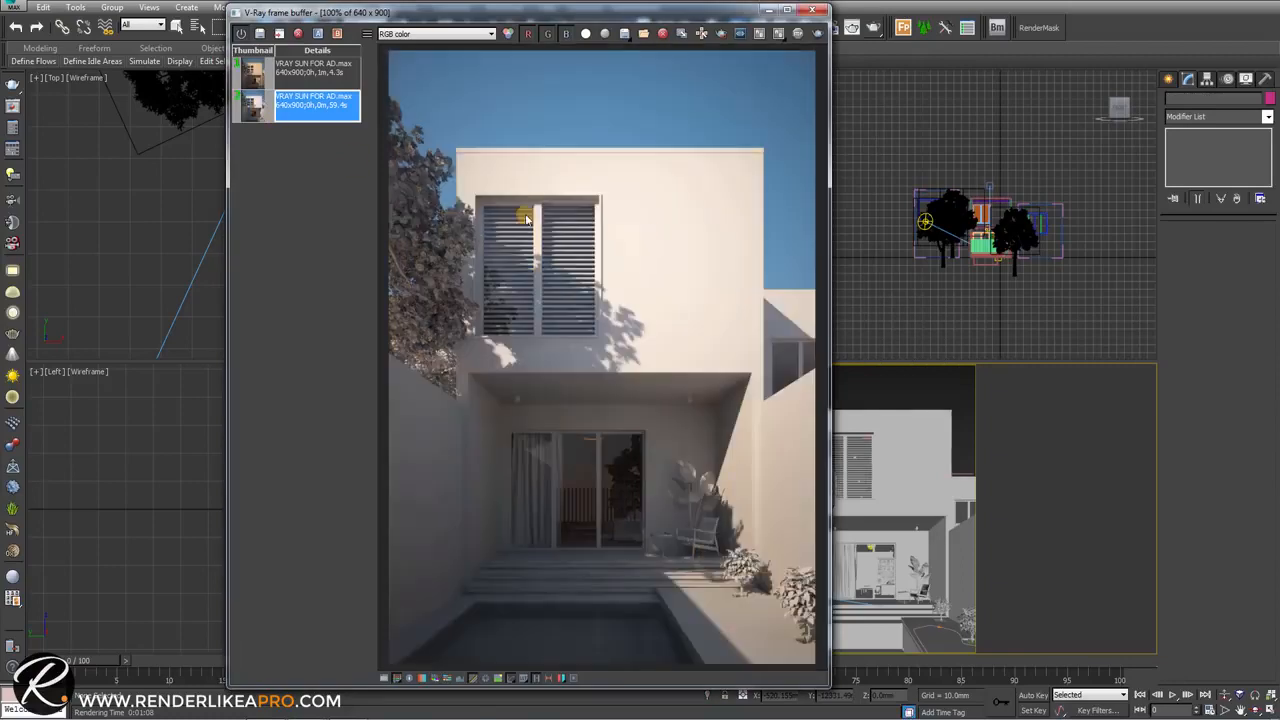
double_click(318, 78)
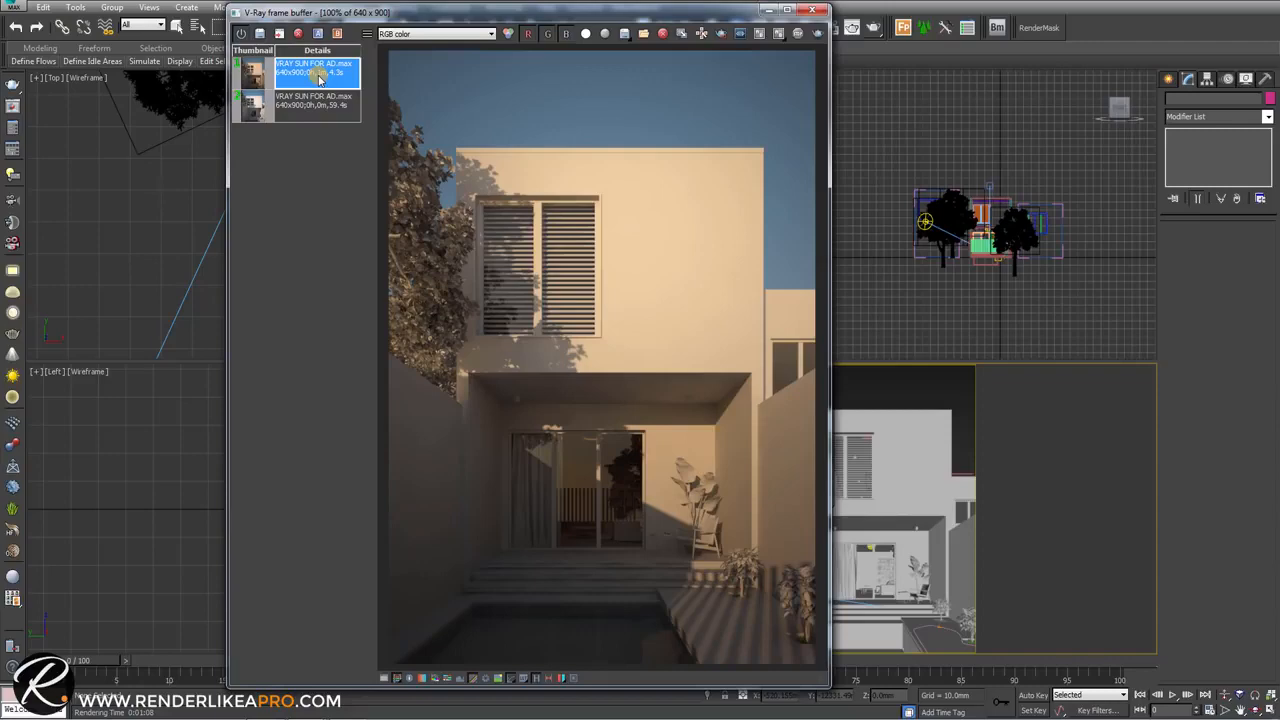
click(813, 10)
Review the camera's white balance and temperature parameters, and bring the frame buffer back up with the latest render
click(336, 158)
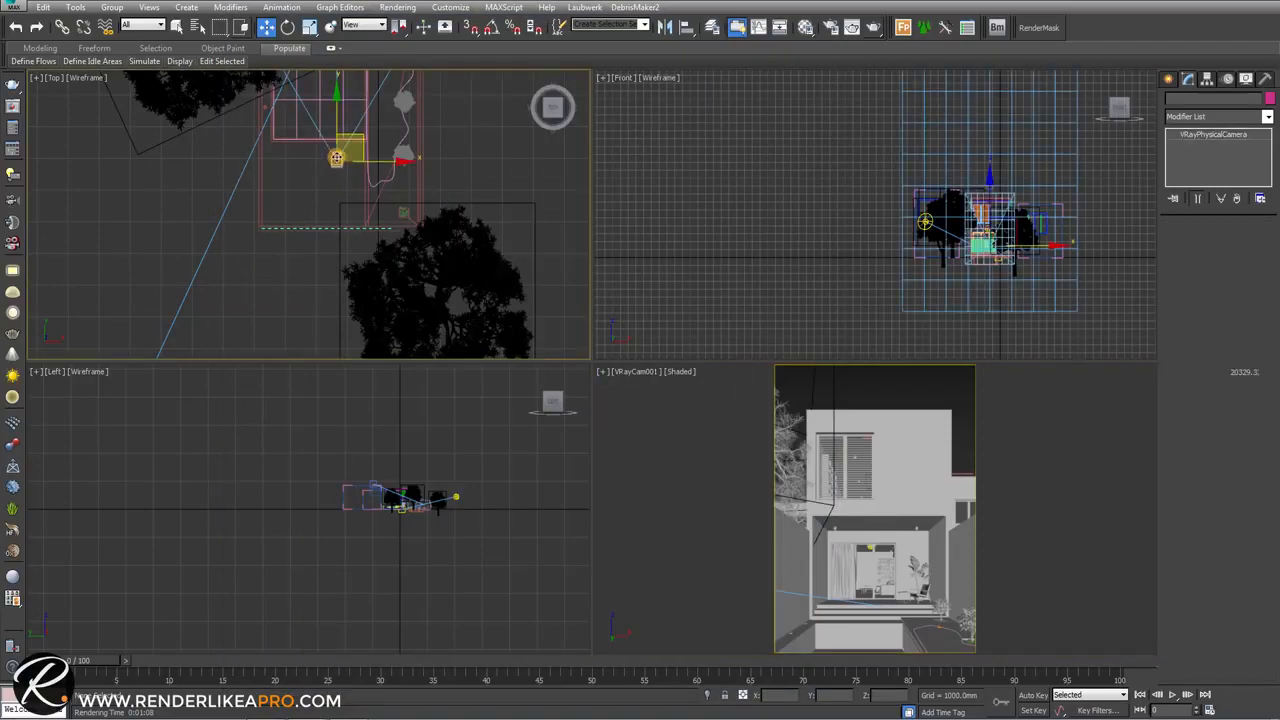
click(1222, 508)
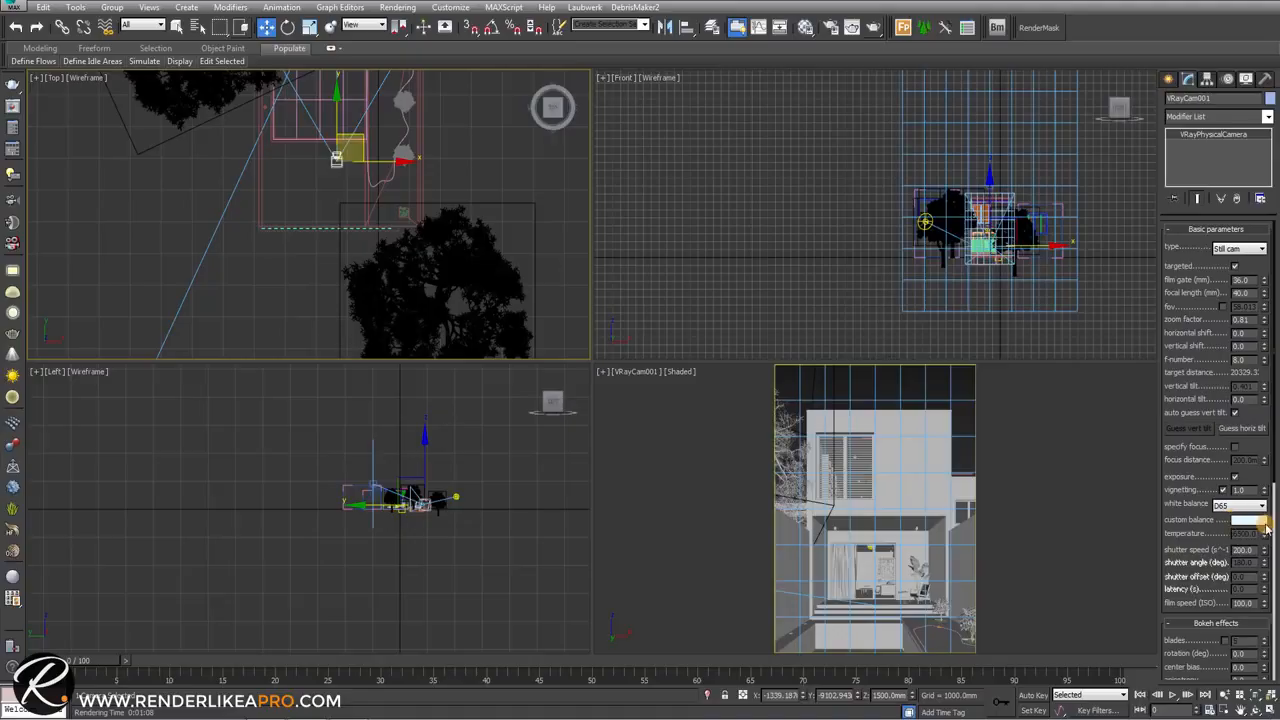
click(900, 383)
right_click(902, 384)
click(937, 527)
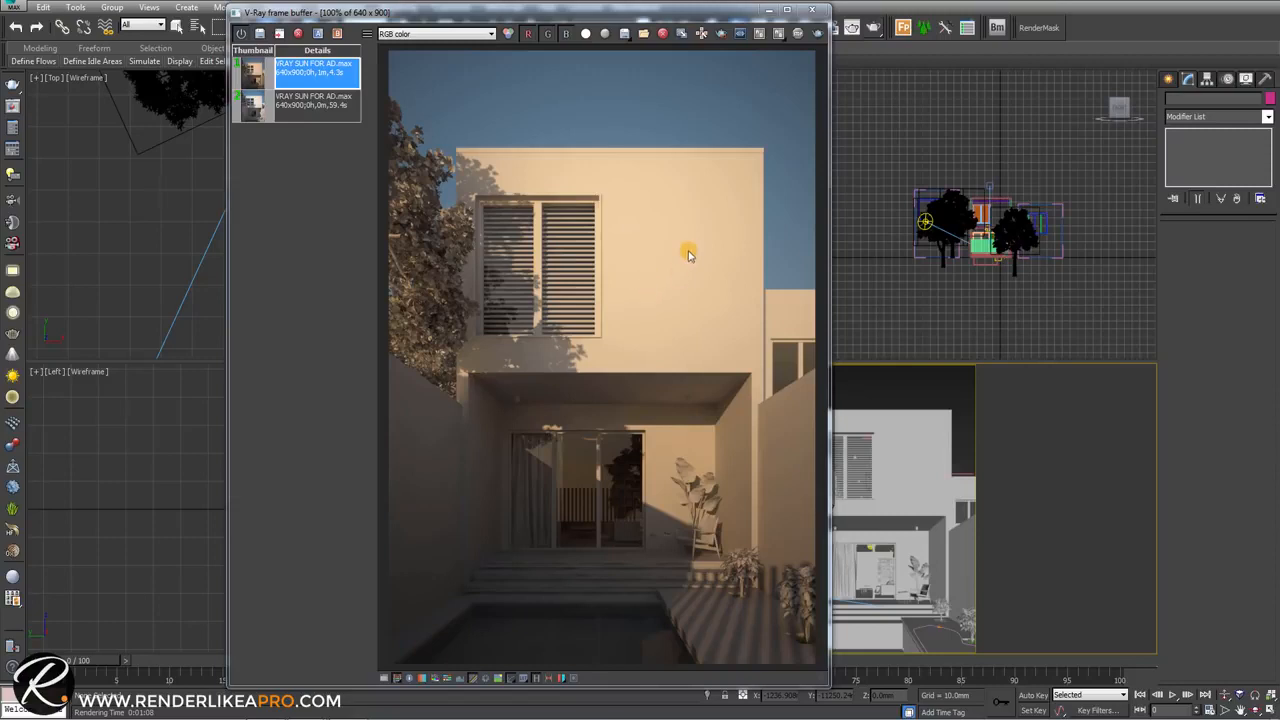
Switch the VRayCam001 white balance to Temperature with a value of 8000, keeping the frame buffer open beside its parameters
drag(565, 12, 744, 110)
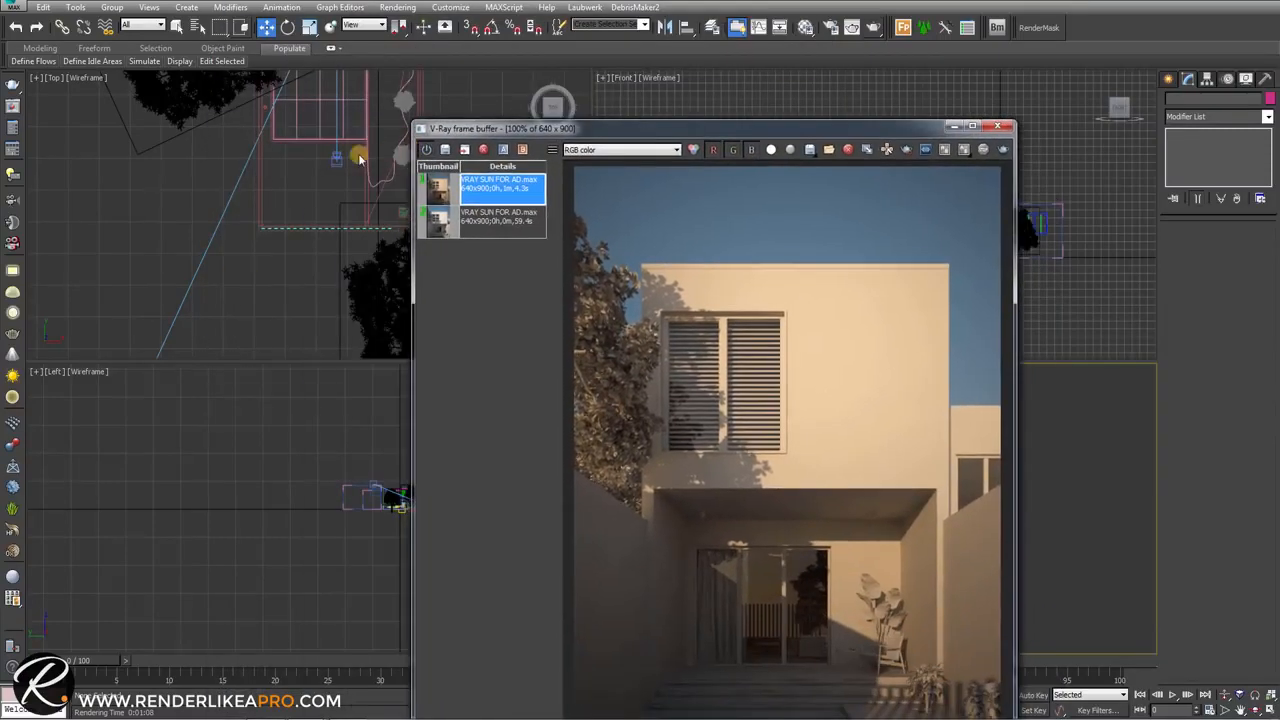
click(337, 158)
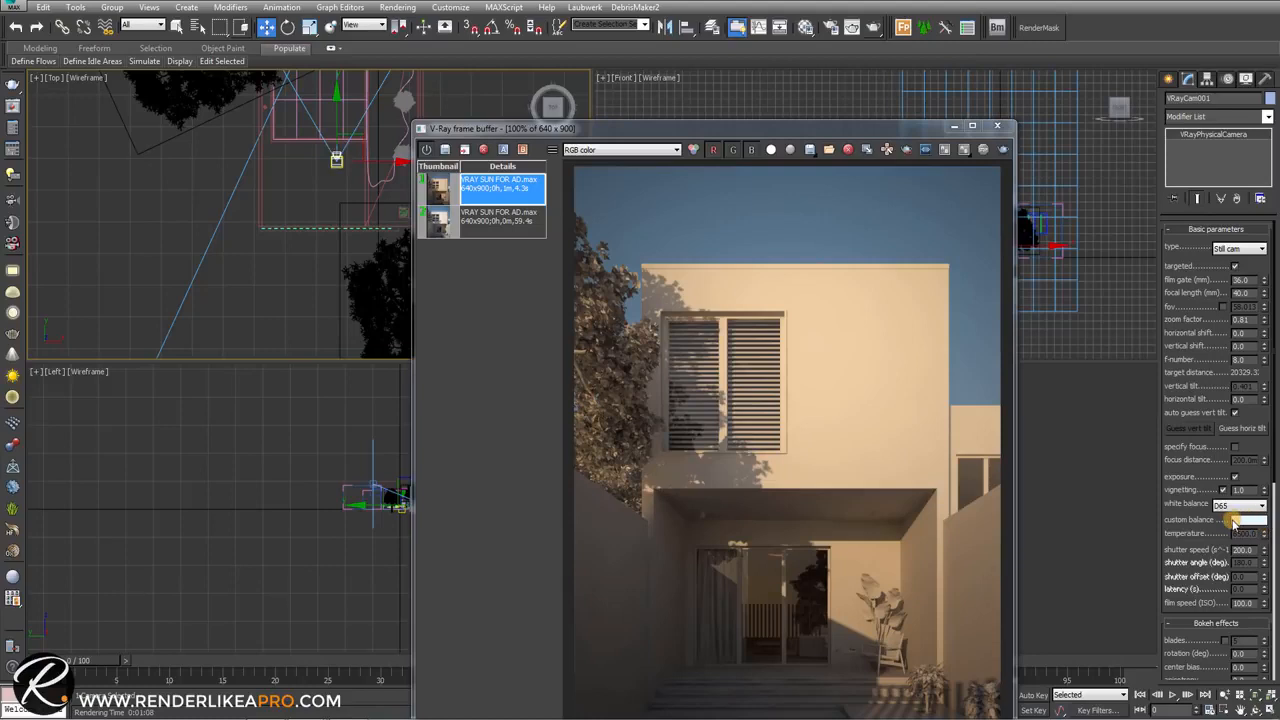
drag(749, 129, 724, 38)
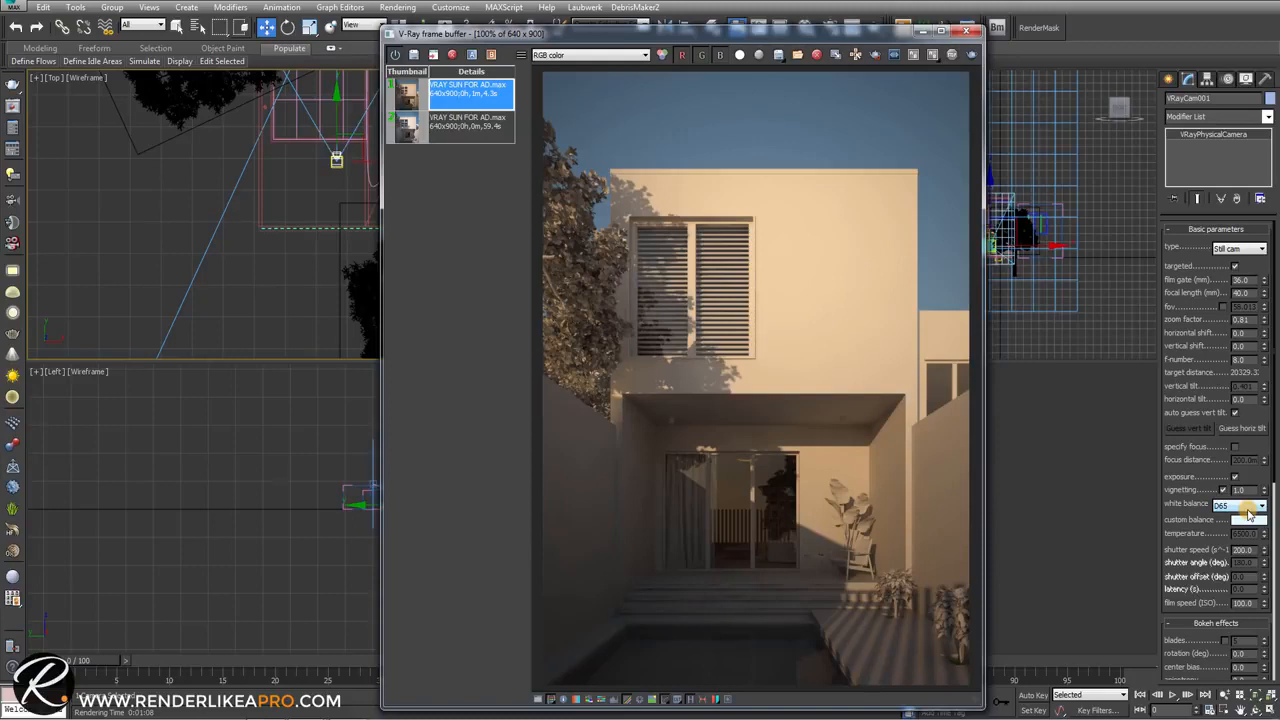
click(1249, 507)
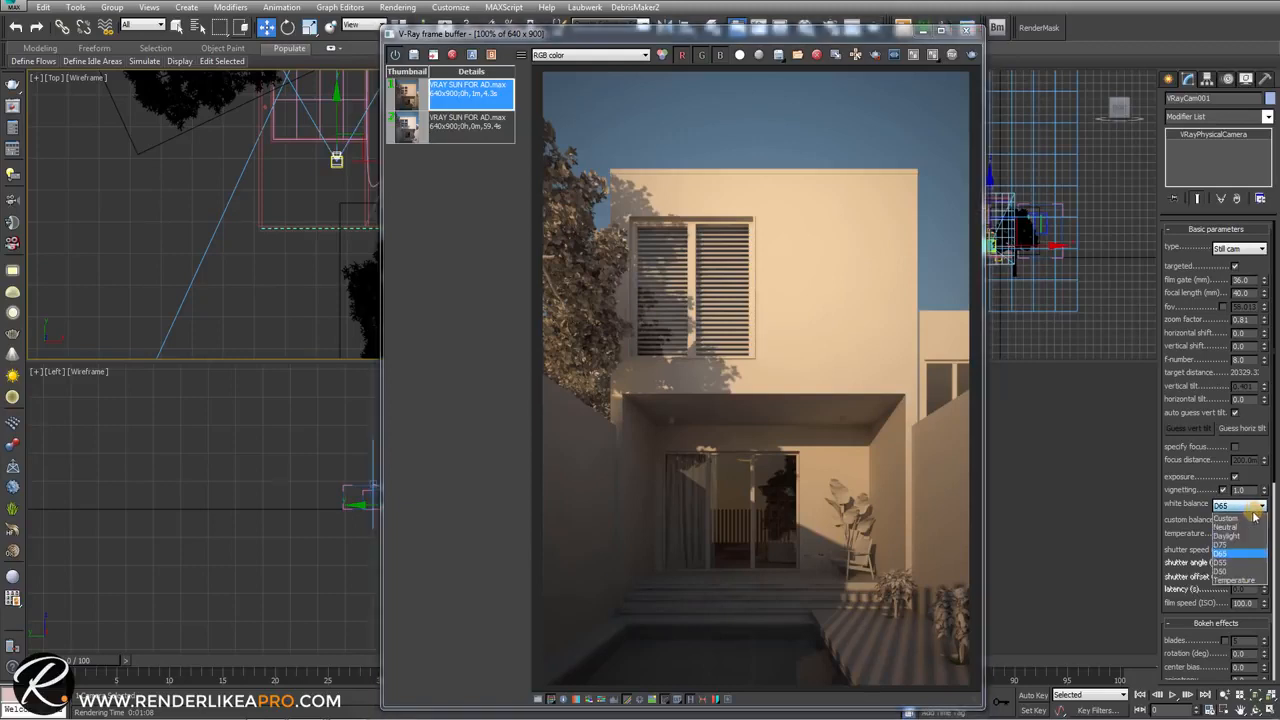
click(1234, 579)
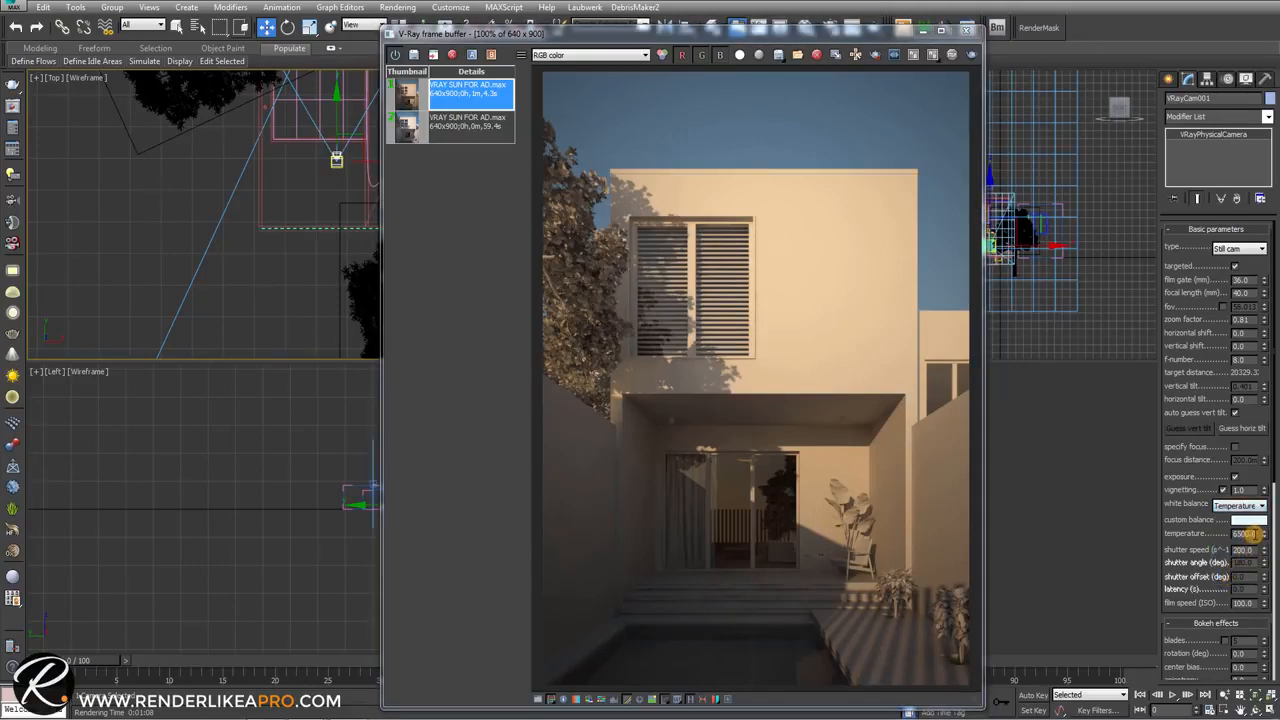
drag(1253, 534, 1214, 534)
text(8000)
key(Return)
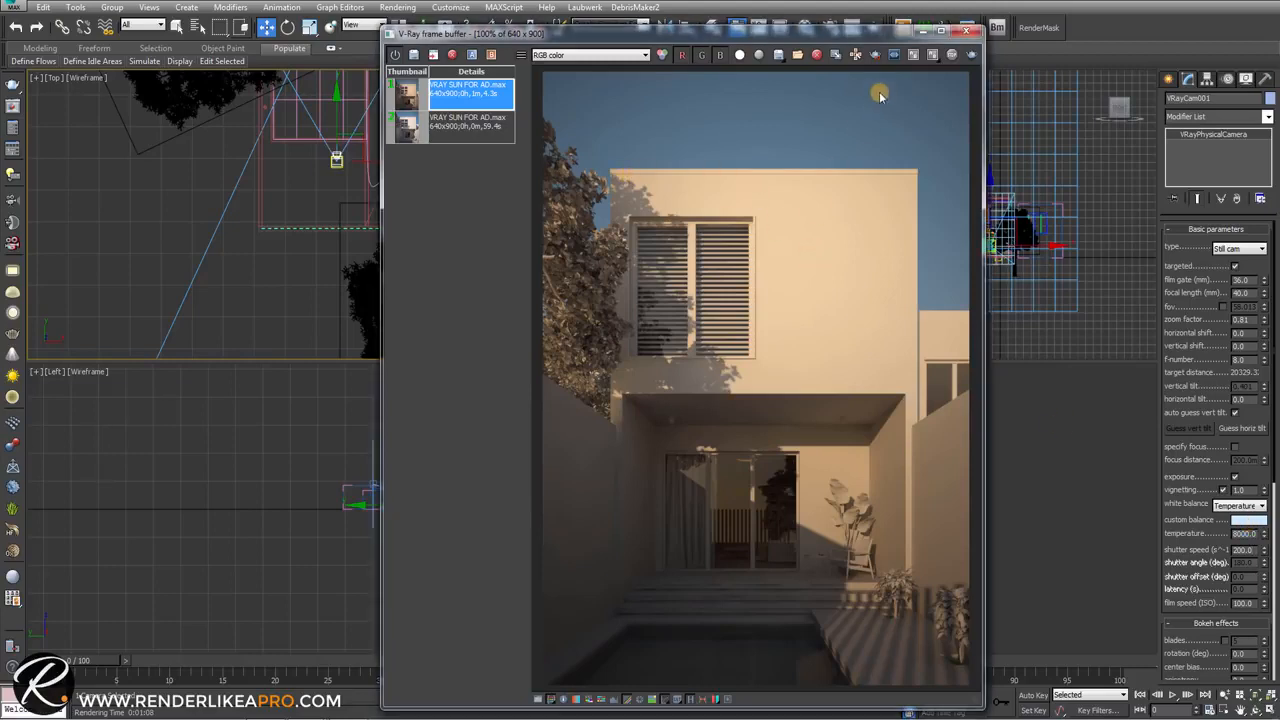
Render the camera view with the new white balance and save the image to the frame buffer history
click(972, 56)
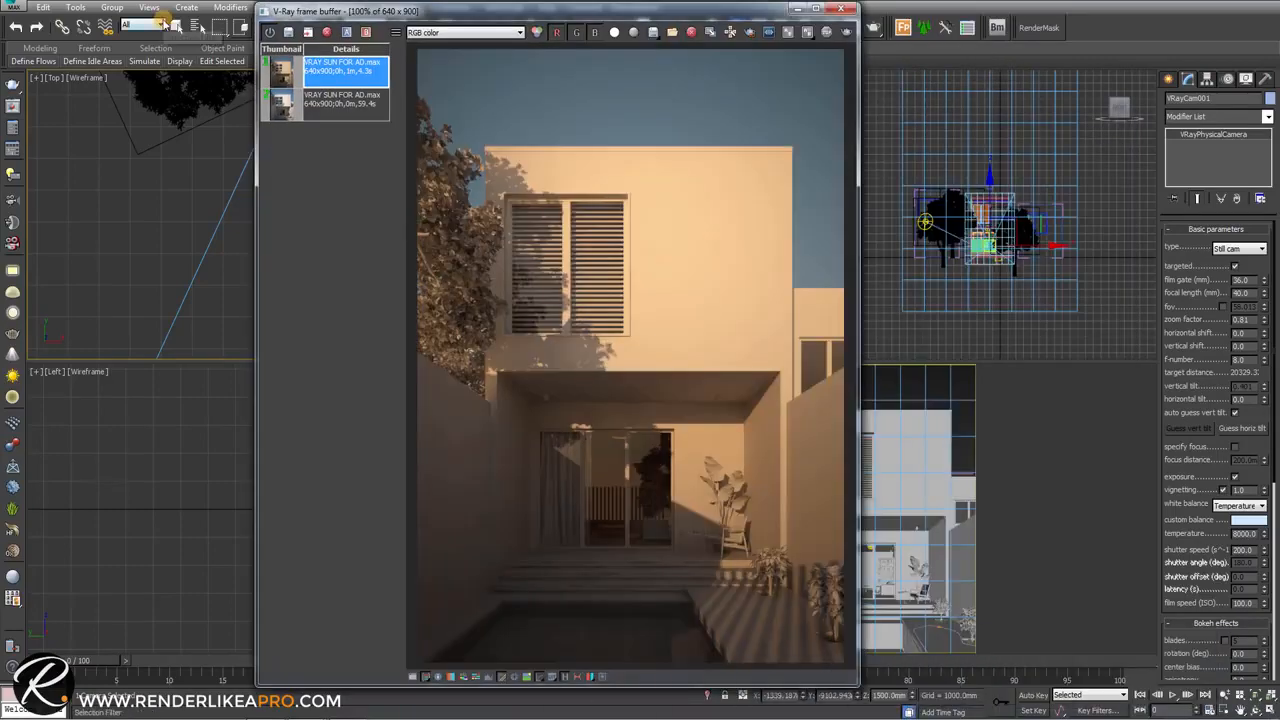
click(289, 32)
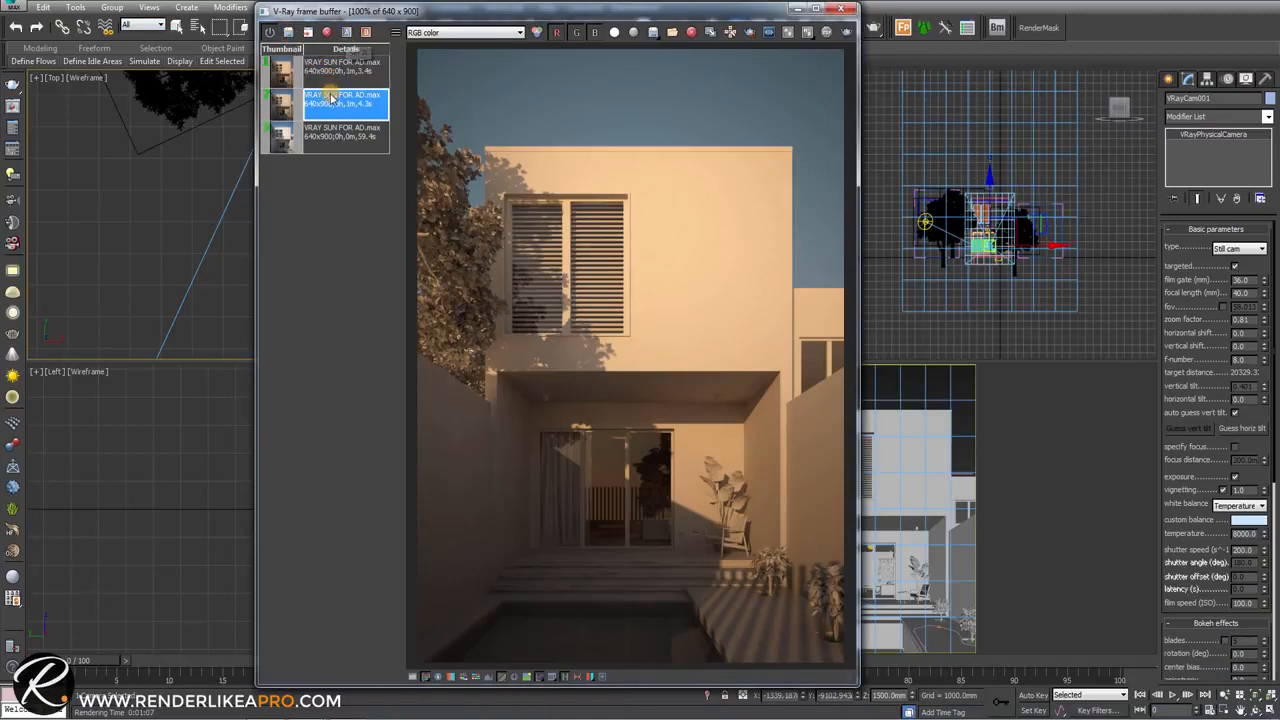
Compare the previous render as image A with the newest as image B by wiping across the full picture
click(347, 32)
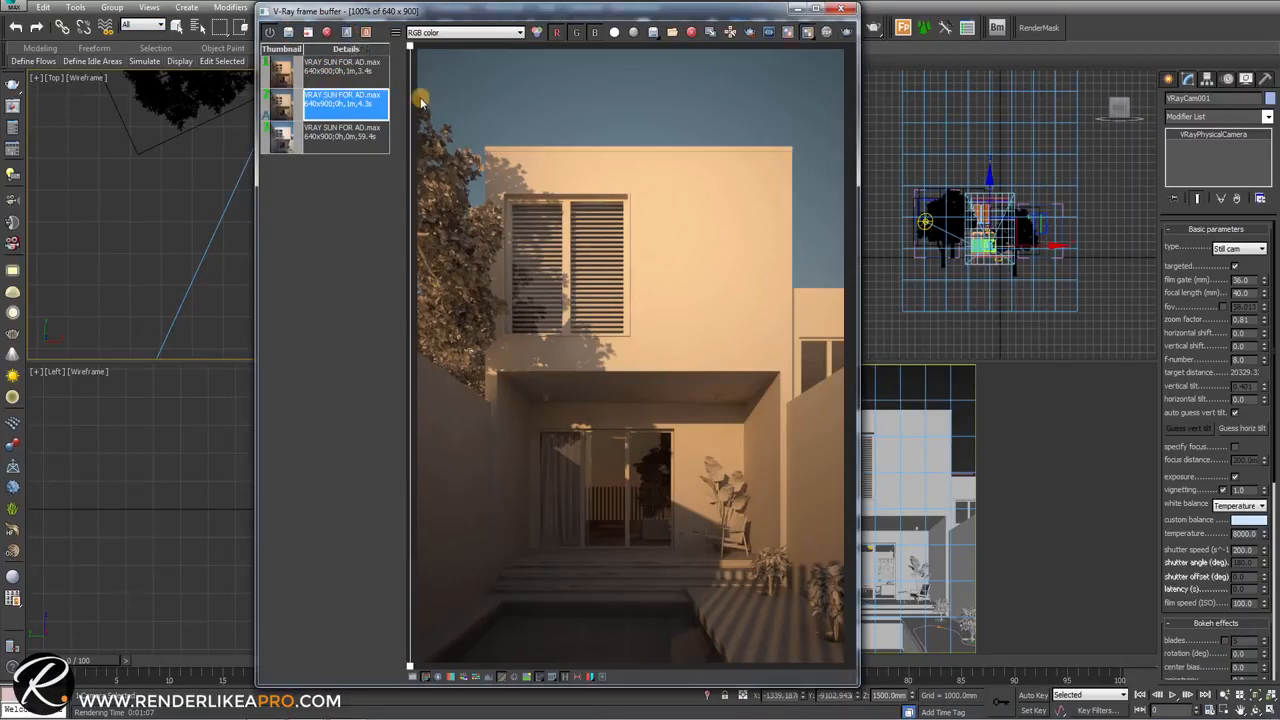
click(340, 78)
click(366, 32)
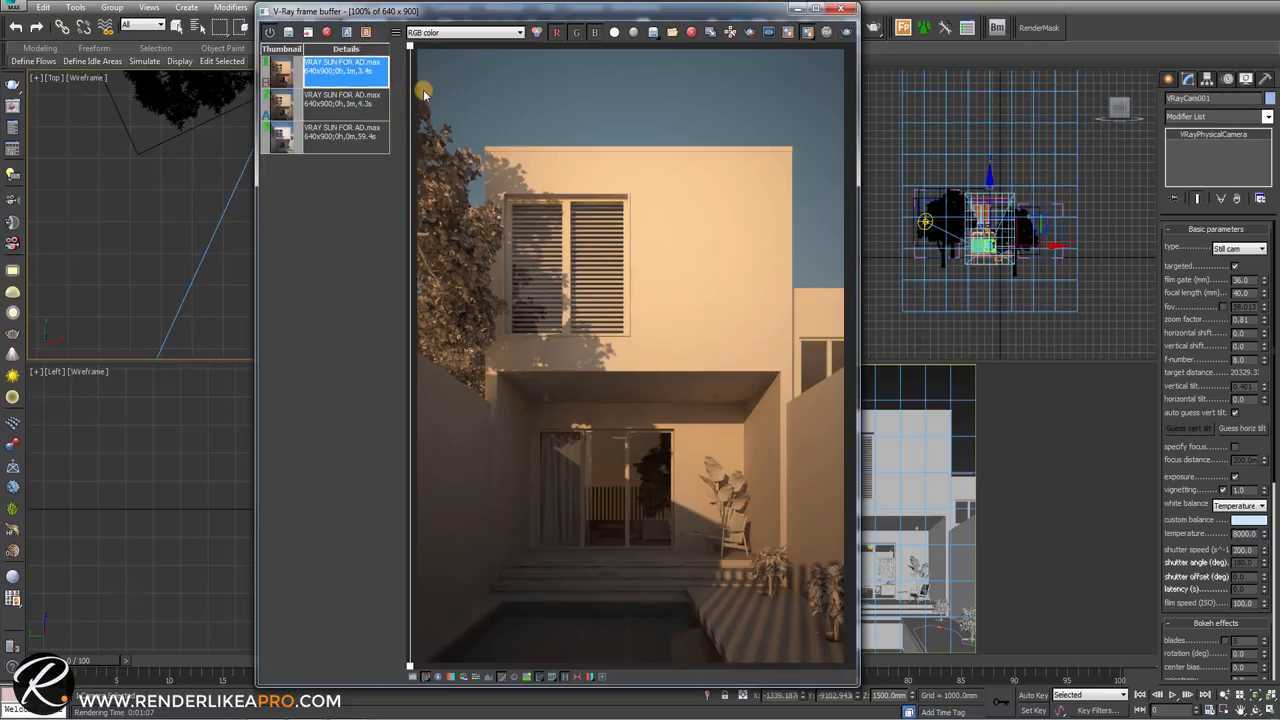
drag(450, 96, 843, 175)
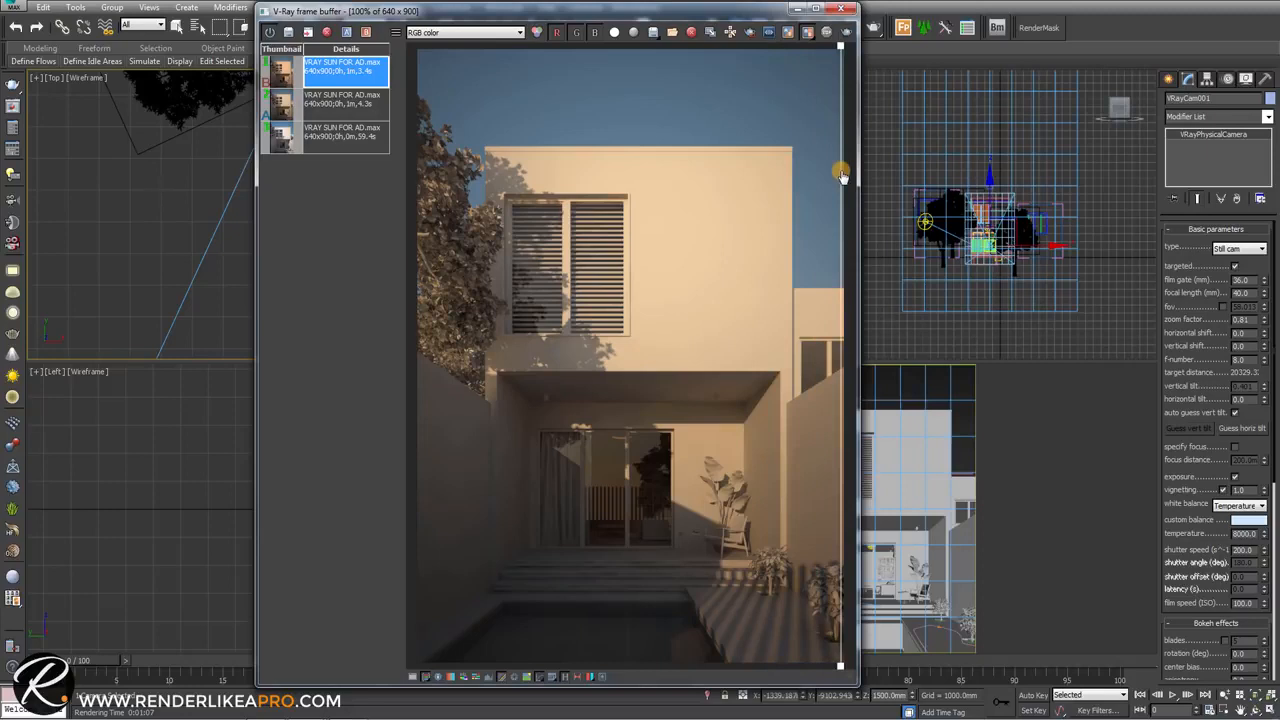
Wipe back and forth between the two white balance renders to judge the colour difference on the facade and sky
drag(843, 175, 842, 224)
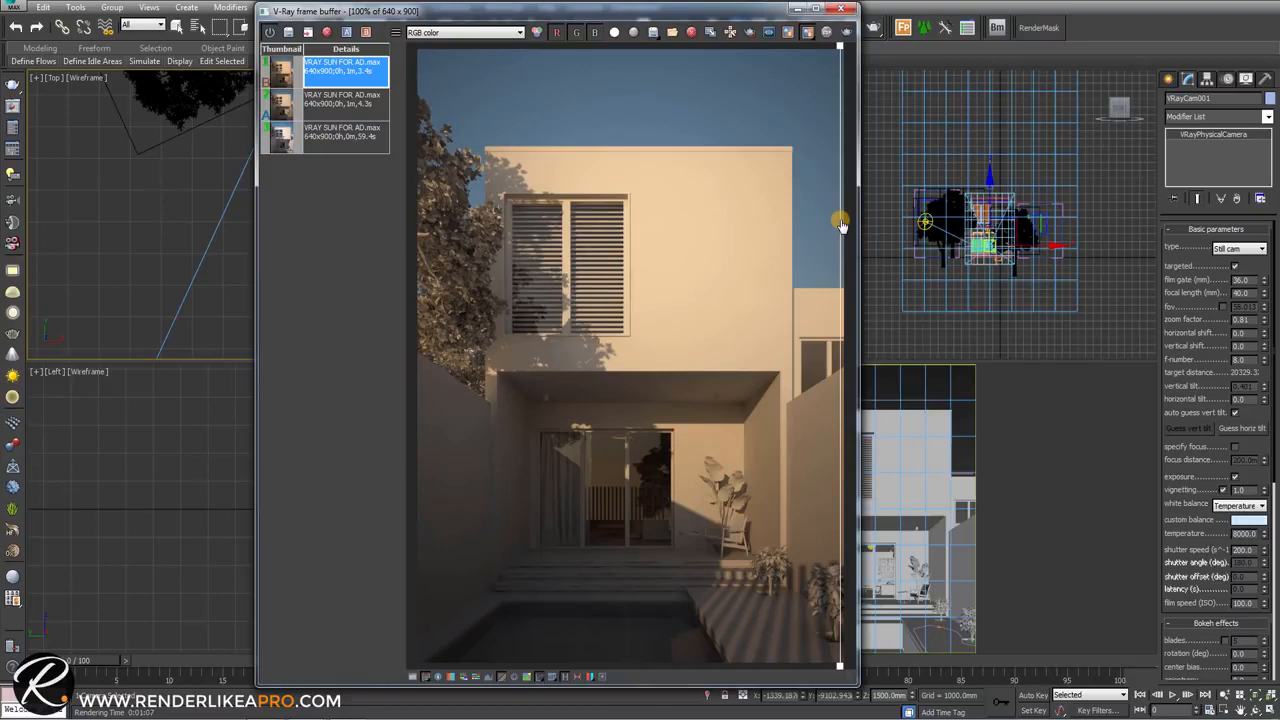
drag(842, 224, 406, 222)
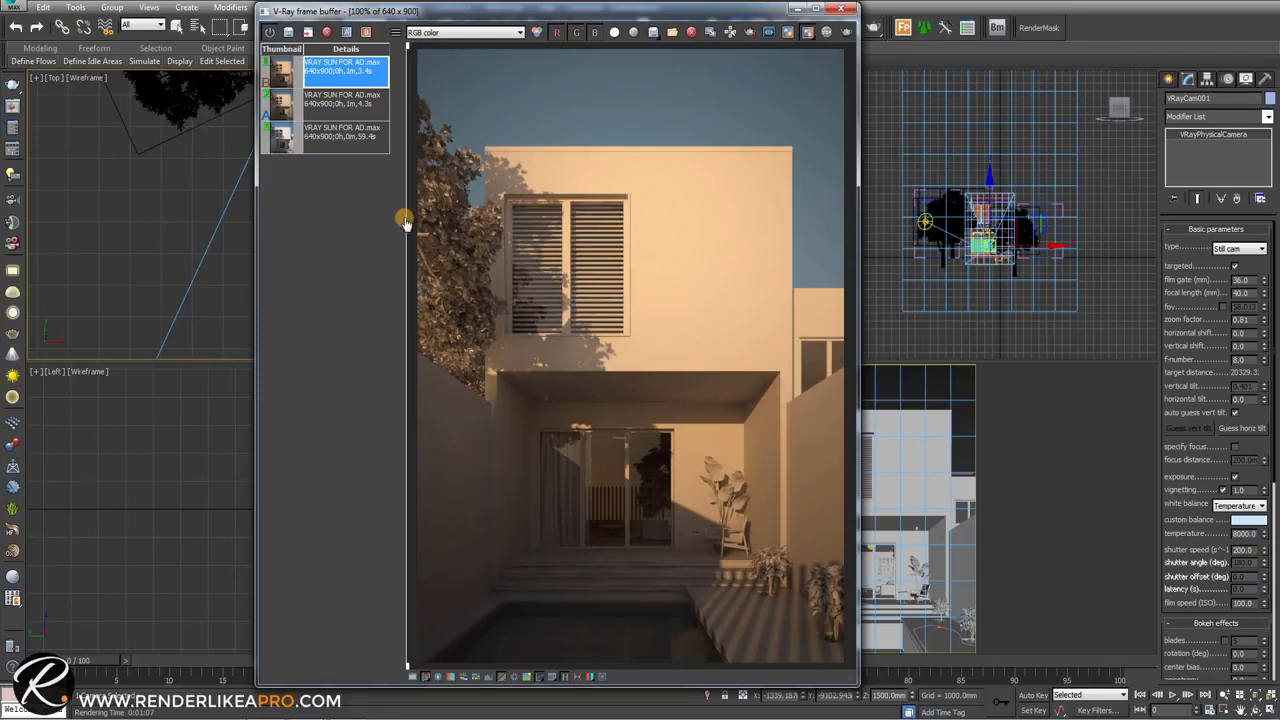
drag(406, 222, 843, 251)
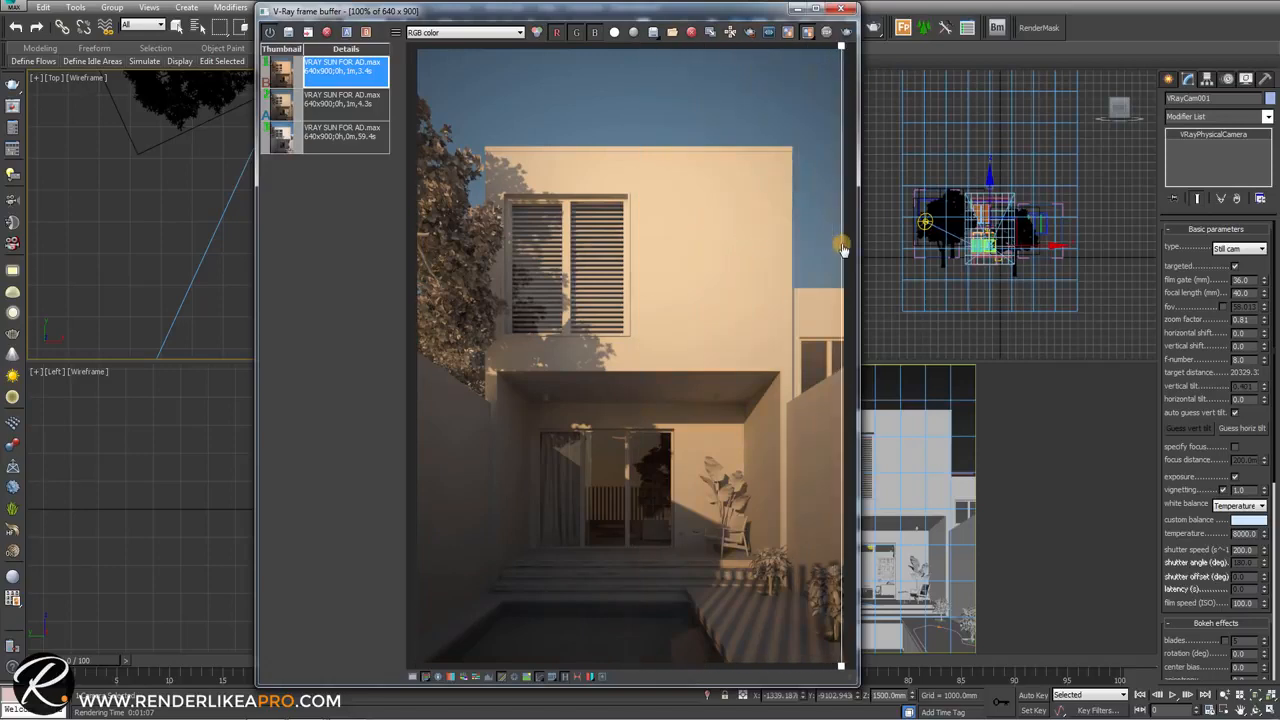
Delete the 1m 4.3s render, marked as image A, from the frame buffer history and close the frame buffer
click(350, 107)
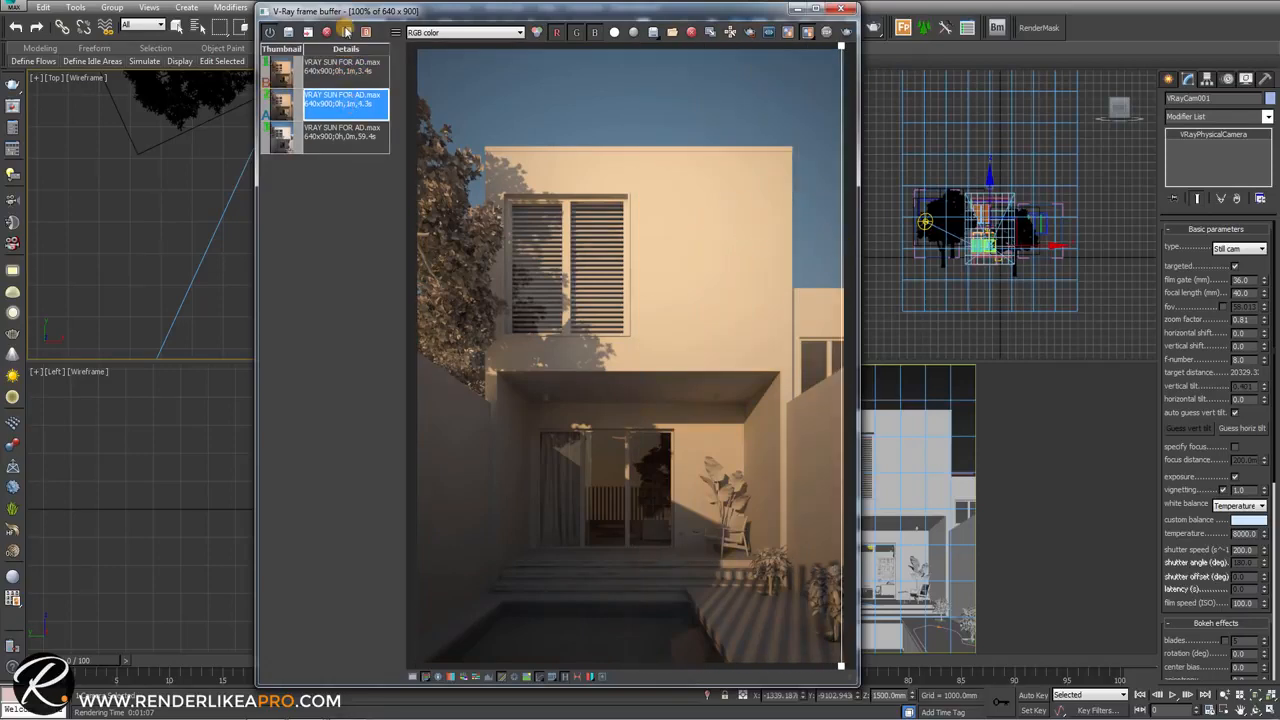
click(326, 32)
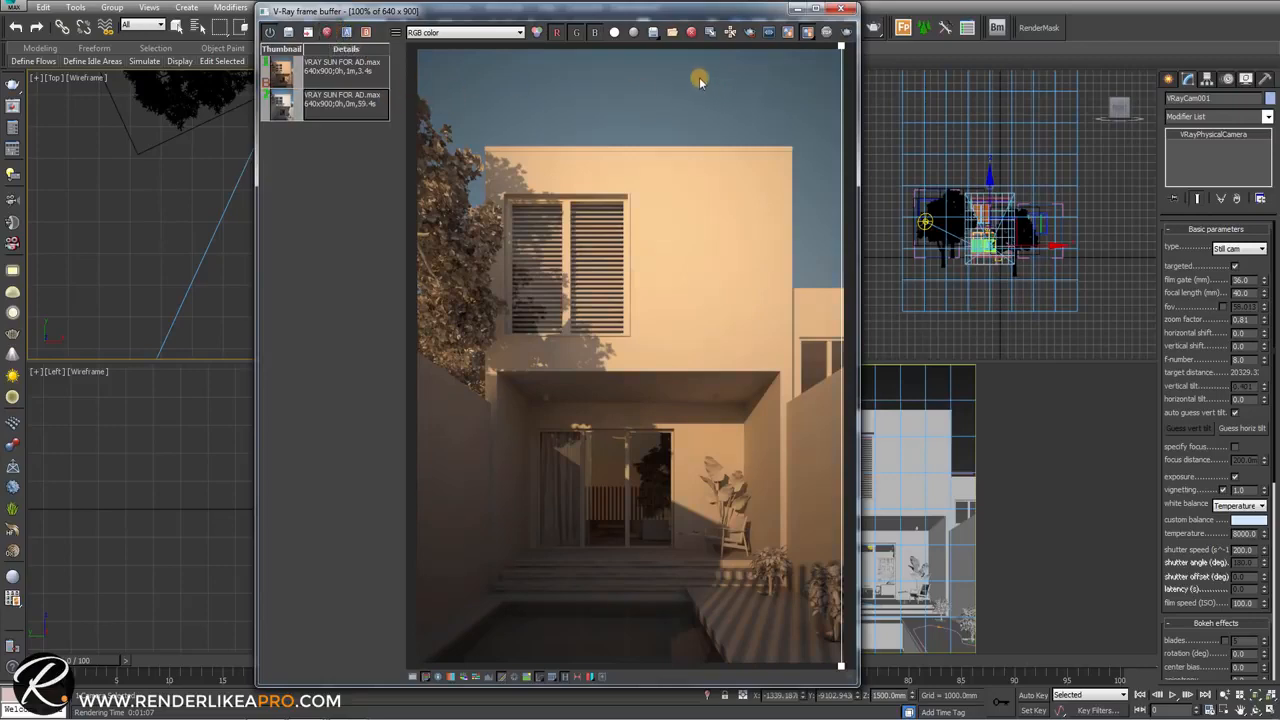
click(840, 8)
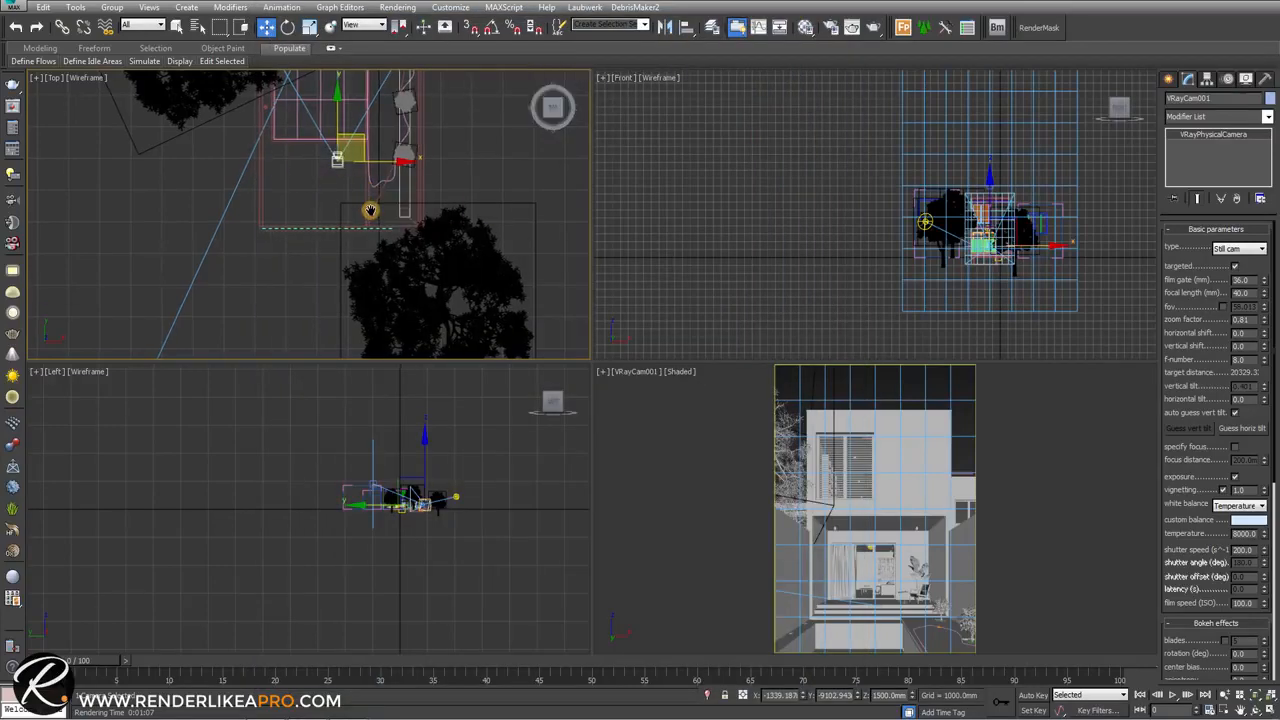
Select VRaySun001 and lower it vertically to ground level in the Front view
scroll(380, 195, down, 8)
middle_drag(395, 197, 396, 235)
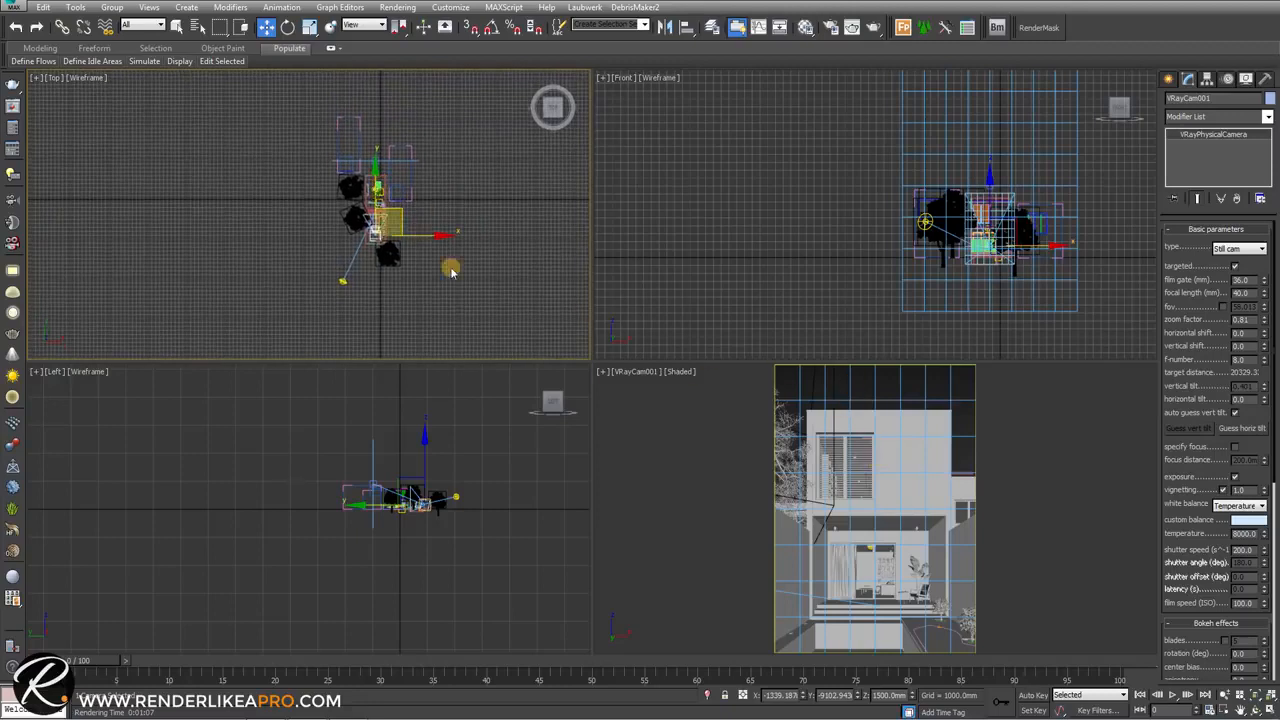
click(342, 282)
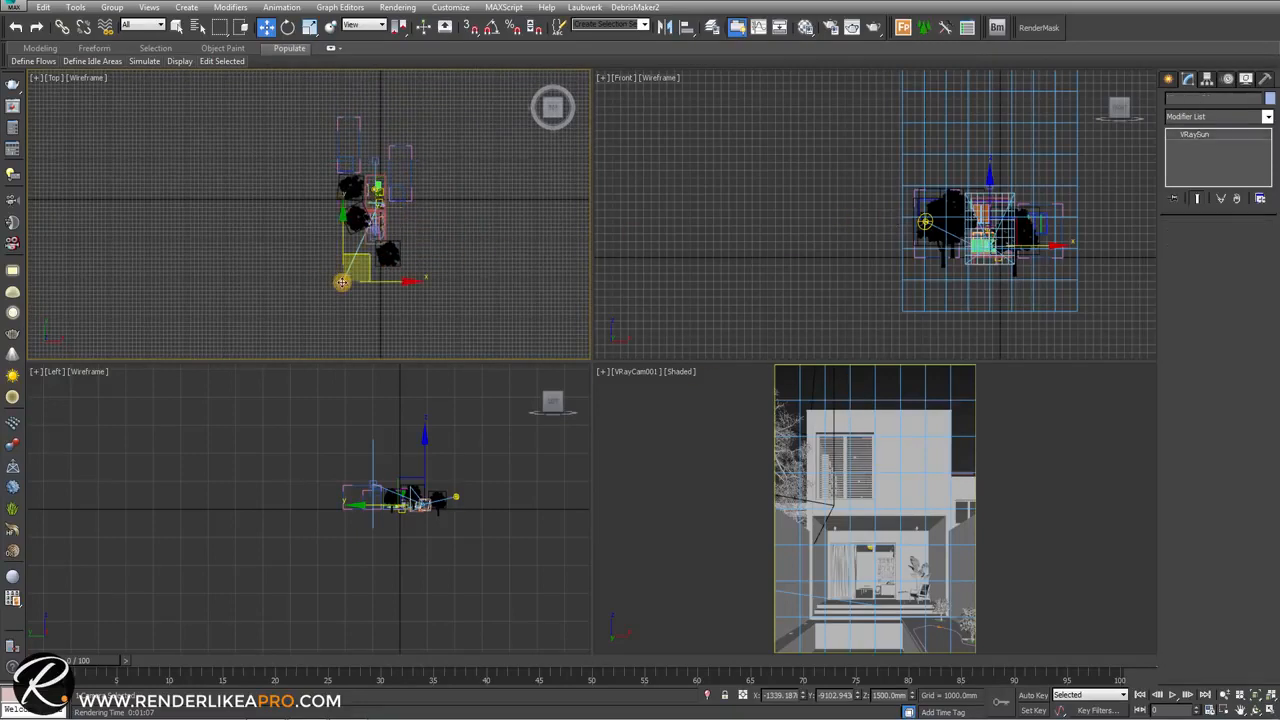
scroll(900, 230, up, 6)
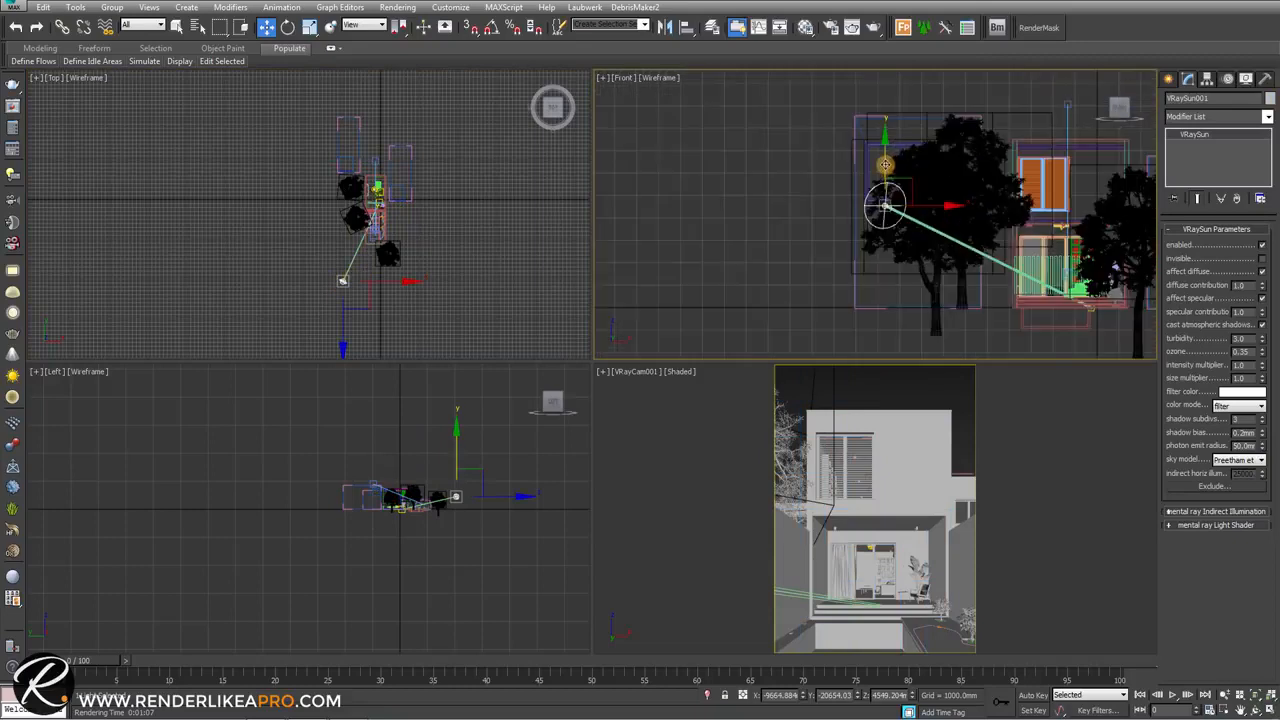
drag(875, 165, 874, 267)
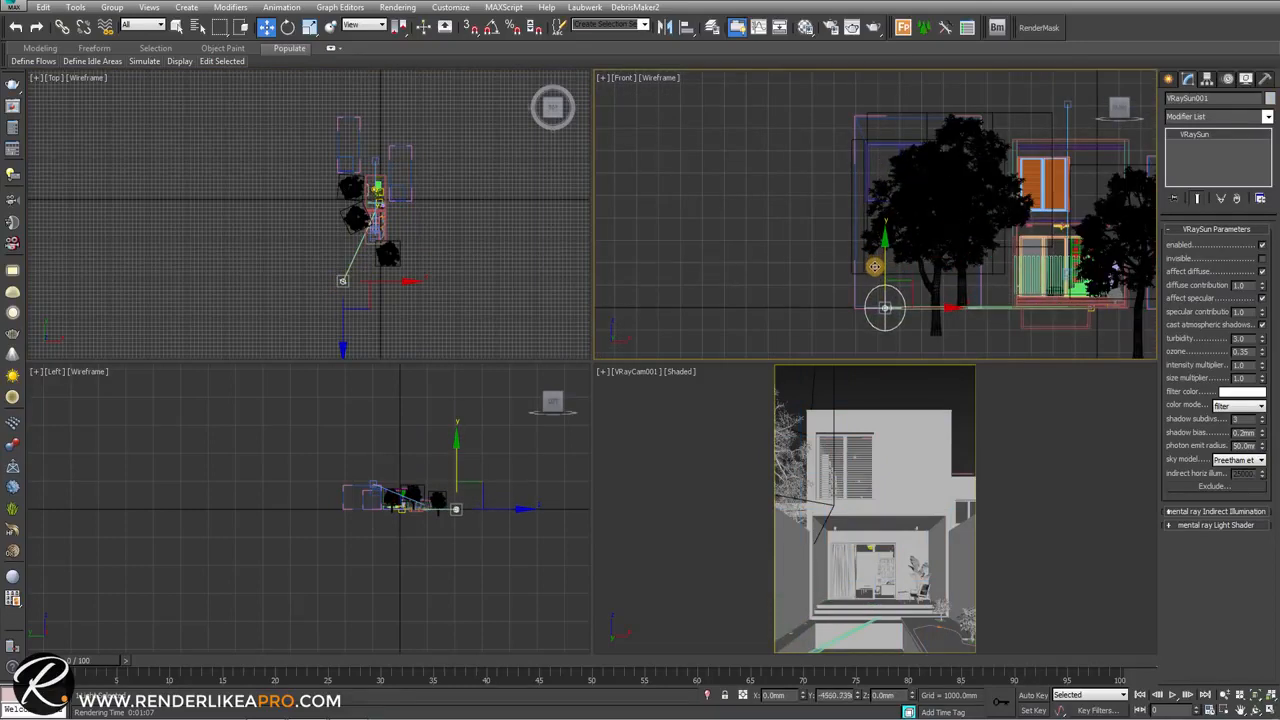
Render the camera view with the lowered sun, save the image to the frame buffer history, and close the frame buffer
click(899, 392)
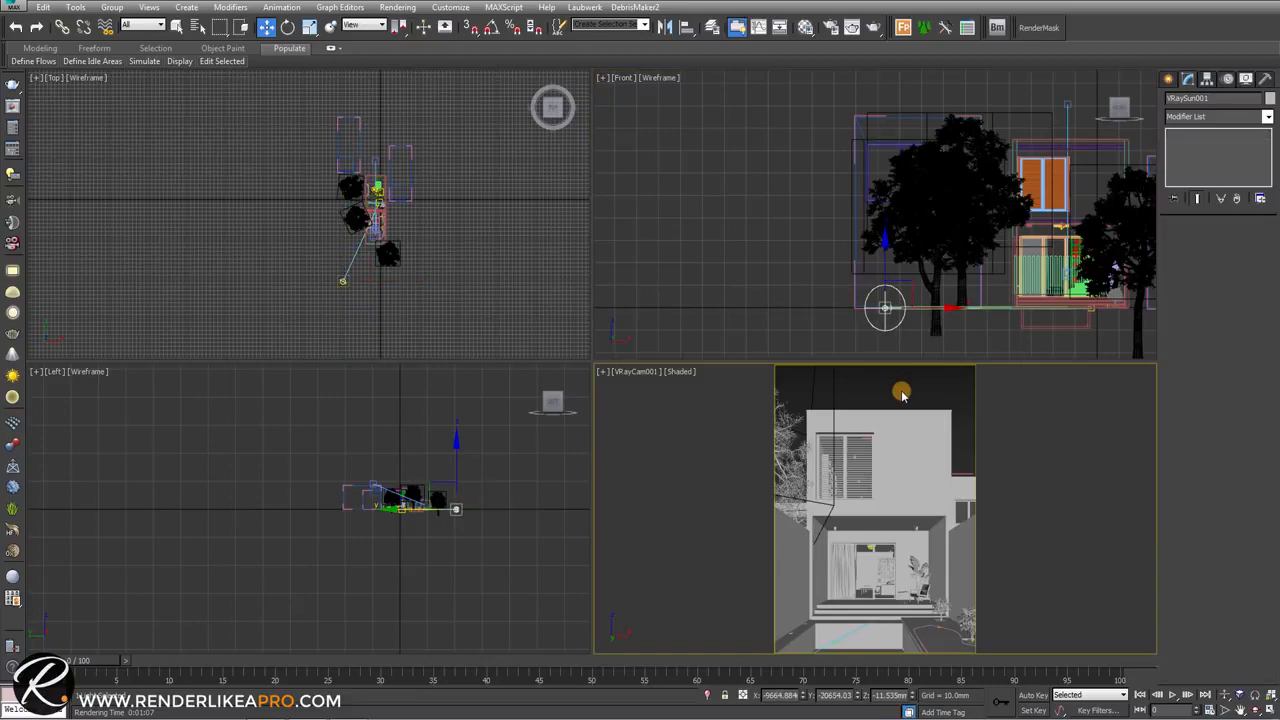
click(874, 28)
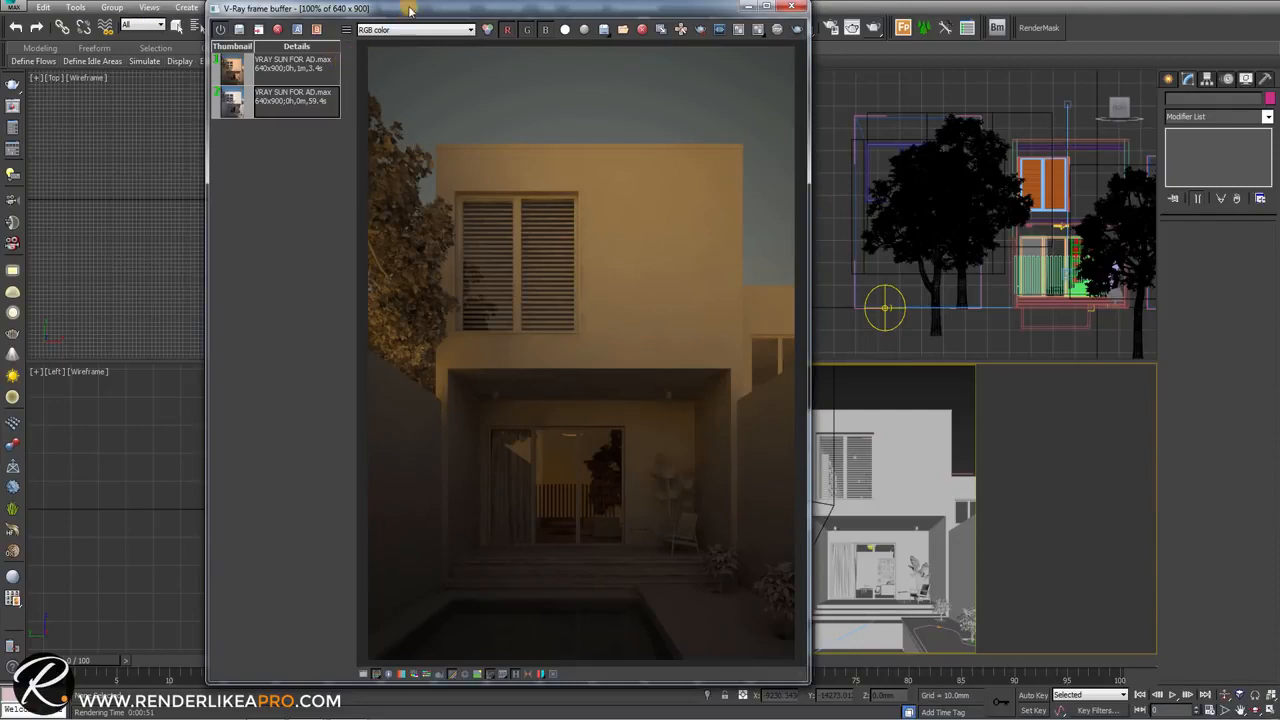
drag(409, 8, 463, 22)
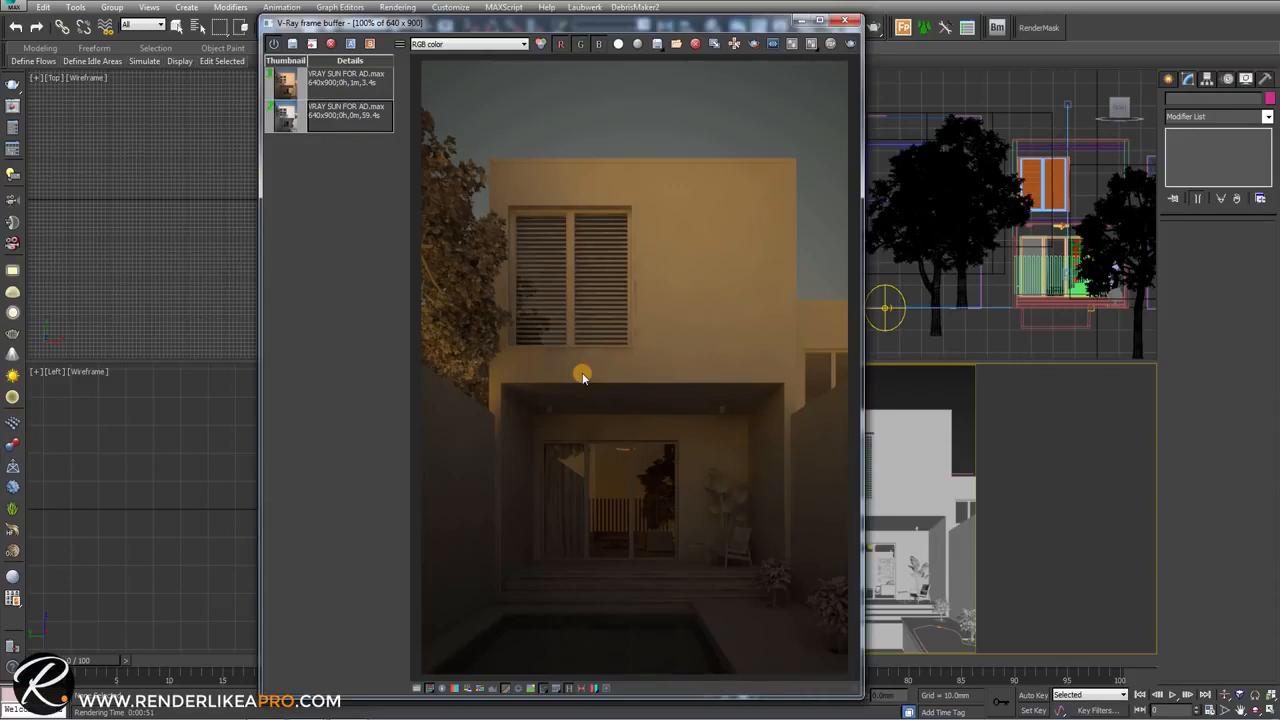
drag(400, 24, 574, 22)
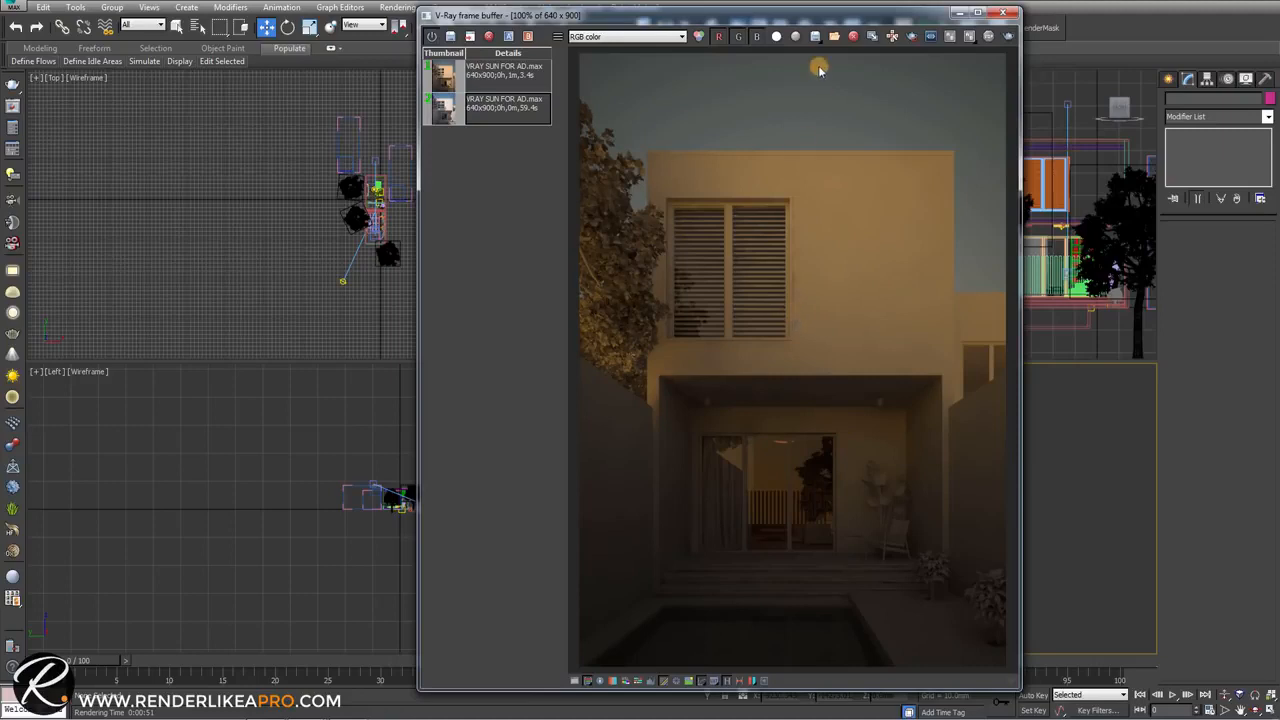
drag(839, 17, 511, 100)
click(741, 102)
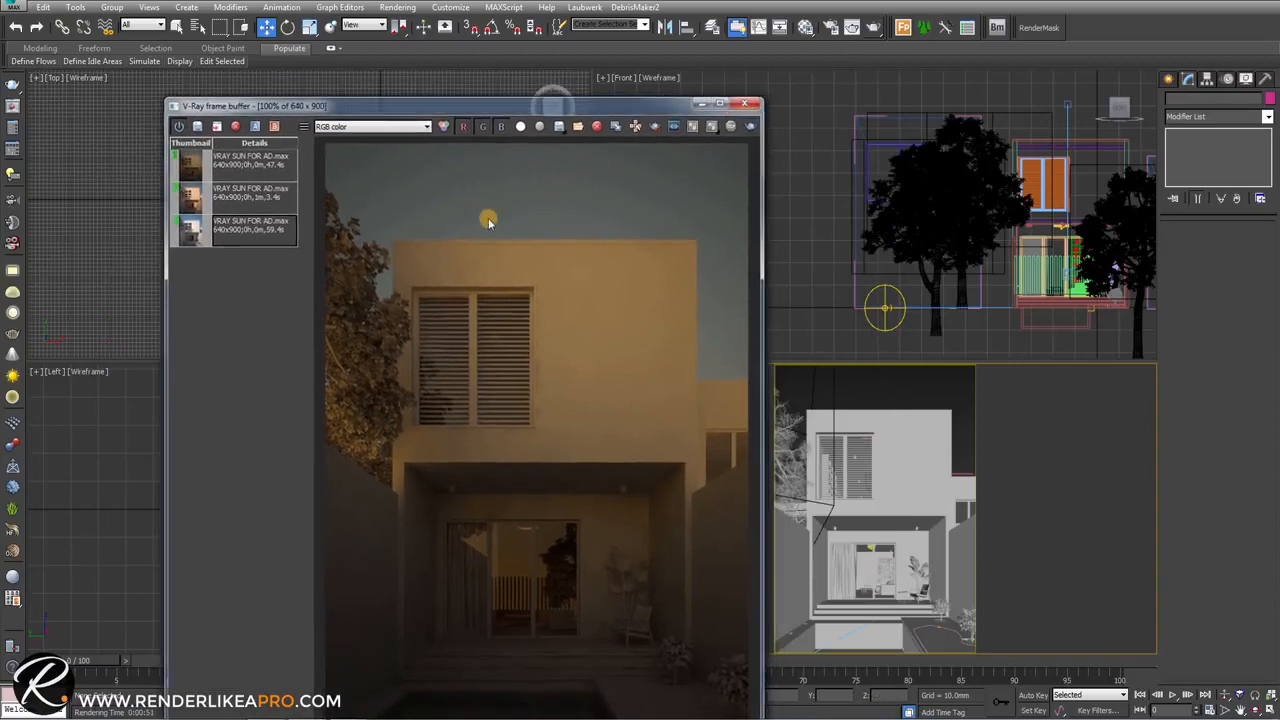
Check VRayCam001's white balance parameters, and reopen the frame buffer to review the low-sun render
click(370, 230)
click(374, 232)
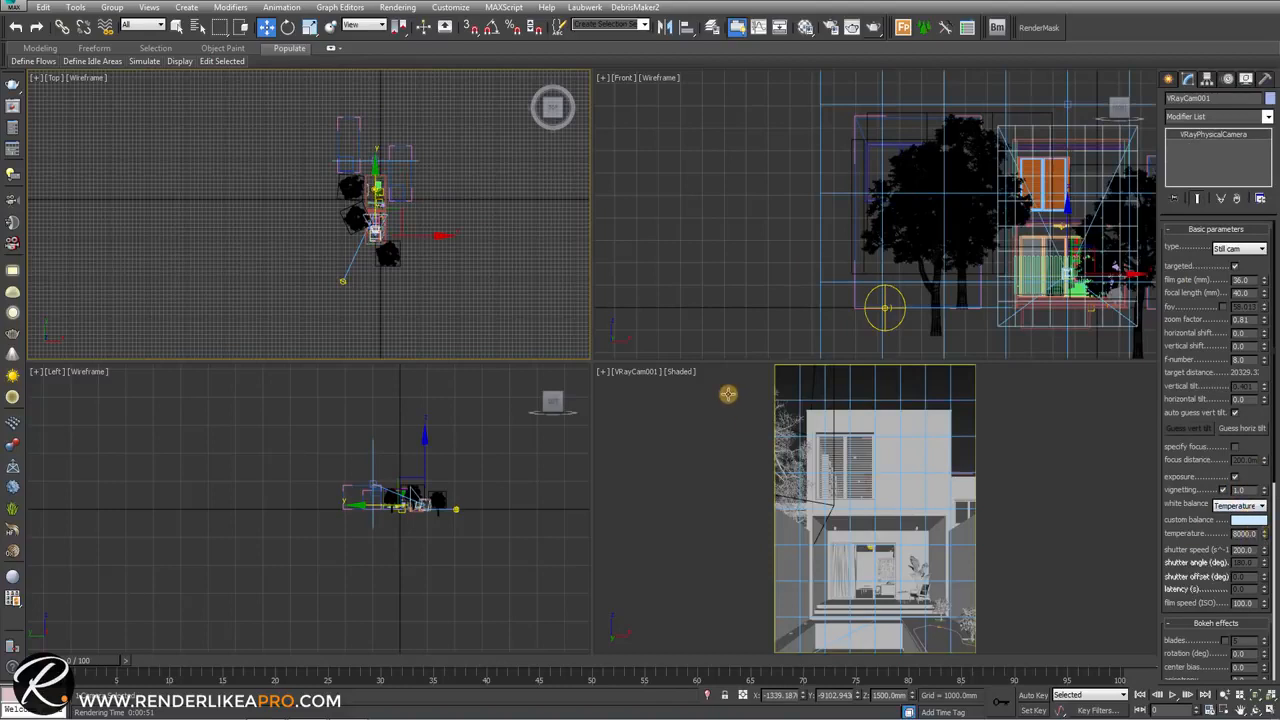
click(822, 387)
right_click(822, 387)
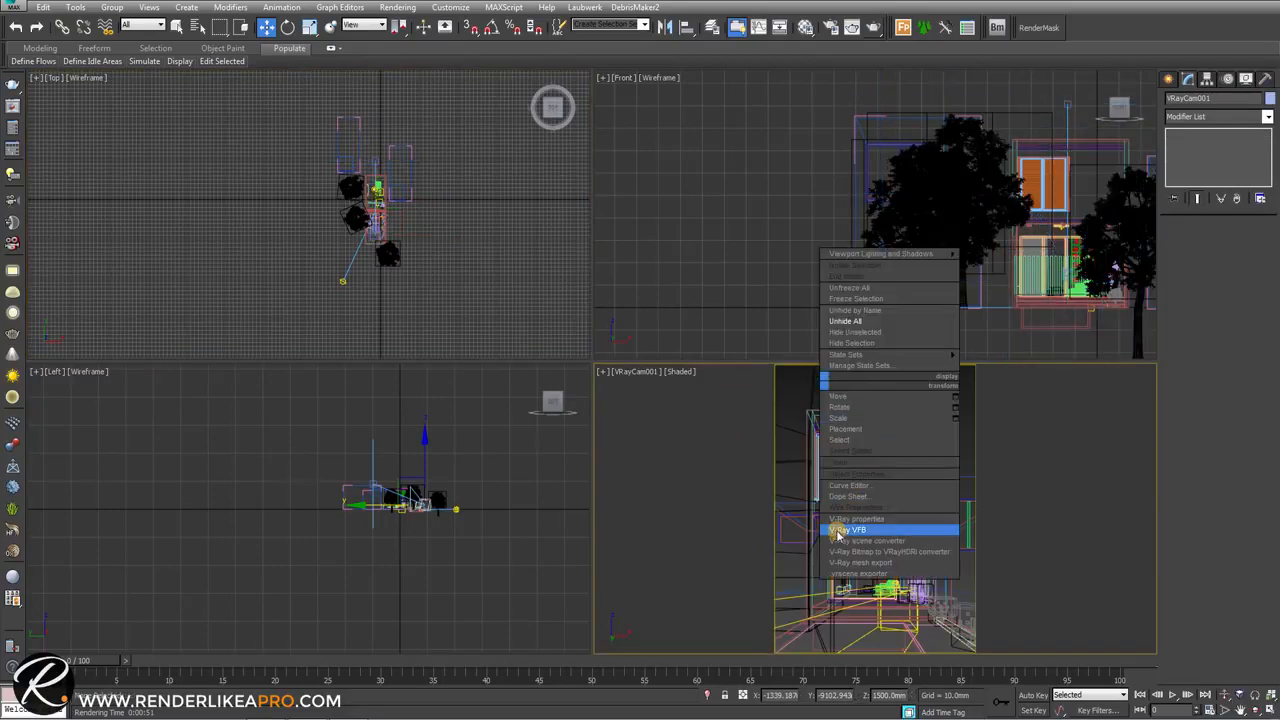
click(837, 530)
drag(513, 107, 514, 25)
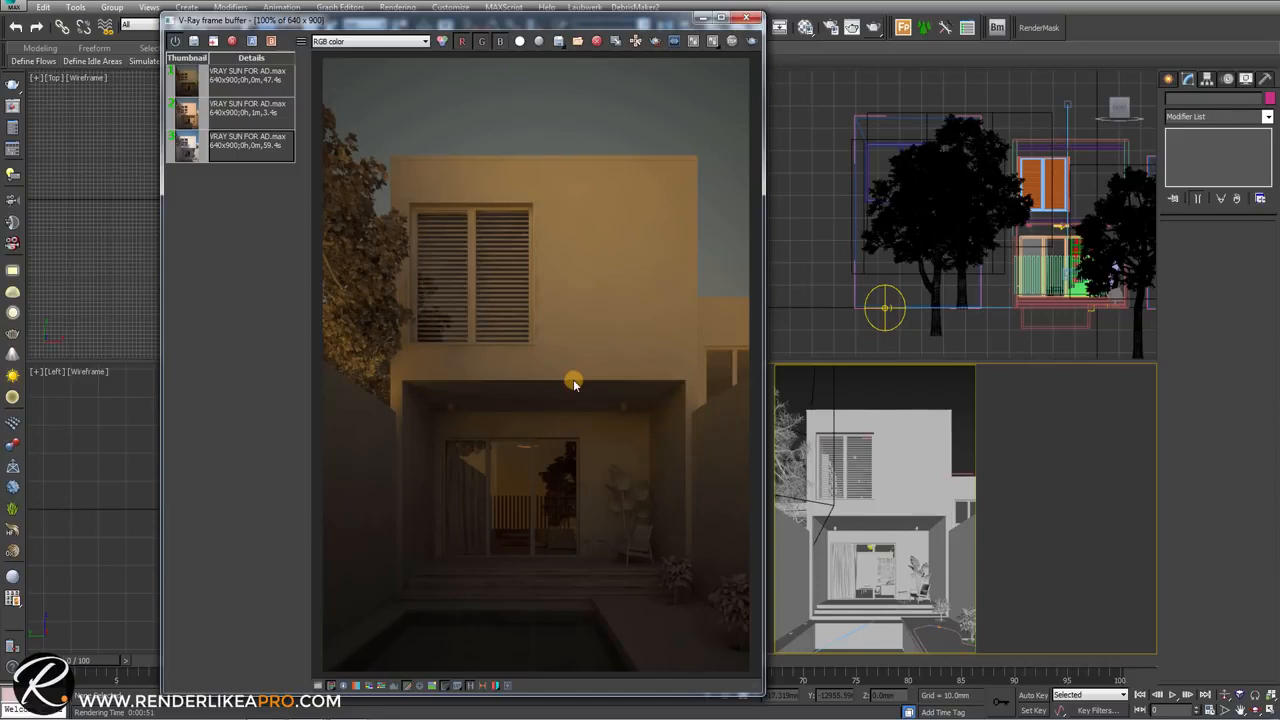
click(746, 20)
Select VRayCam001 and set its white balance temperature to 4000
click(382, 224)
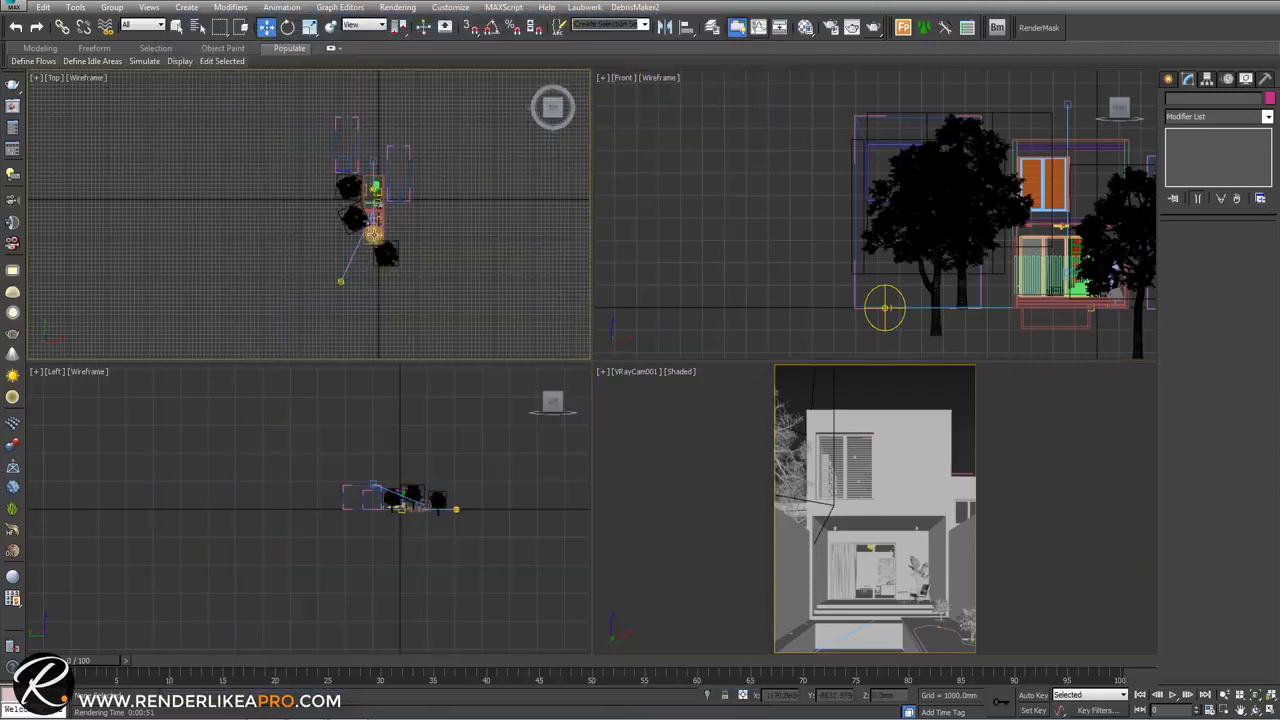
click(370, 238)
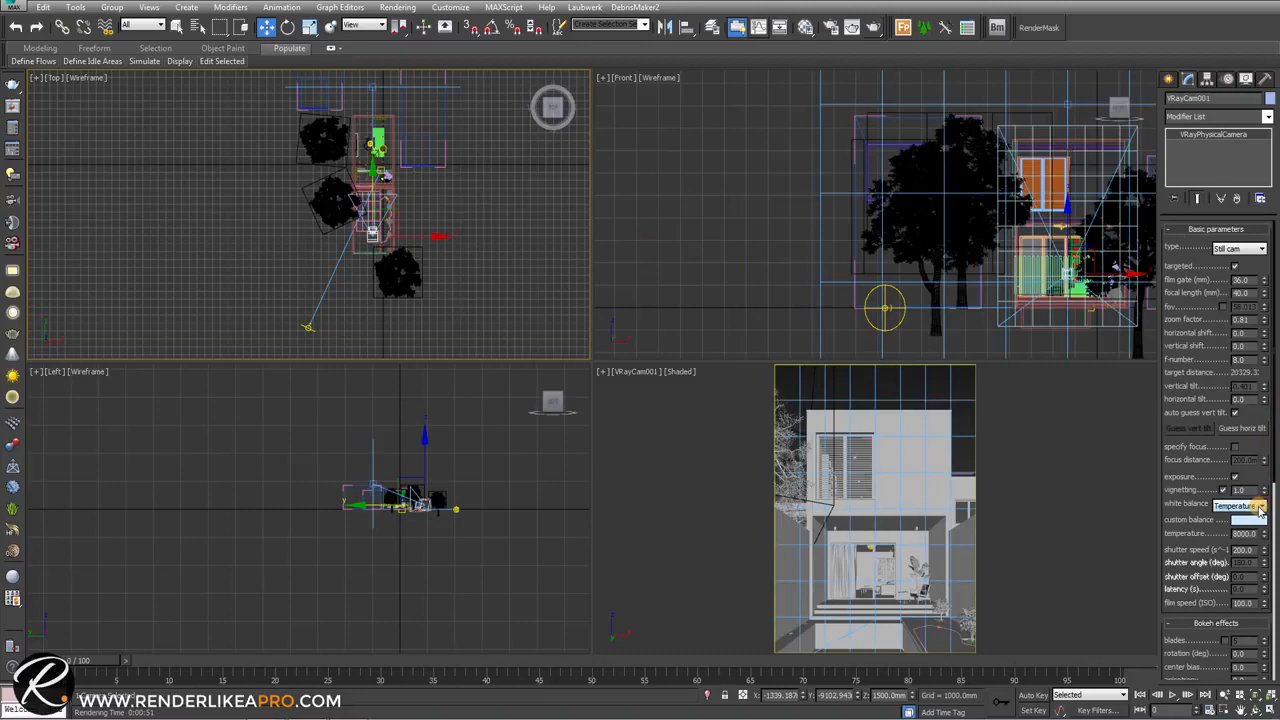
double_click(1244, 533)
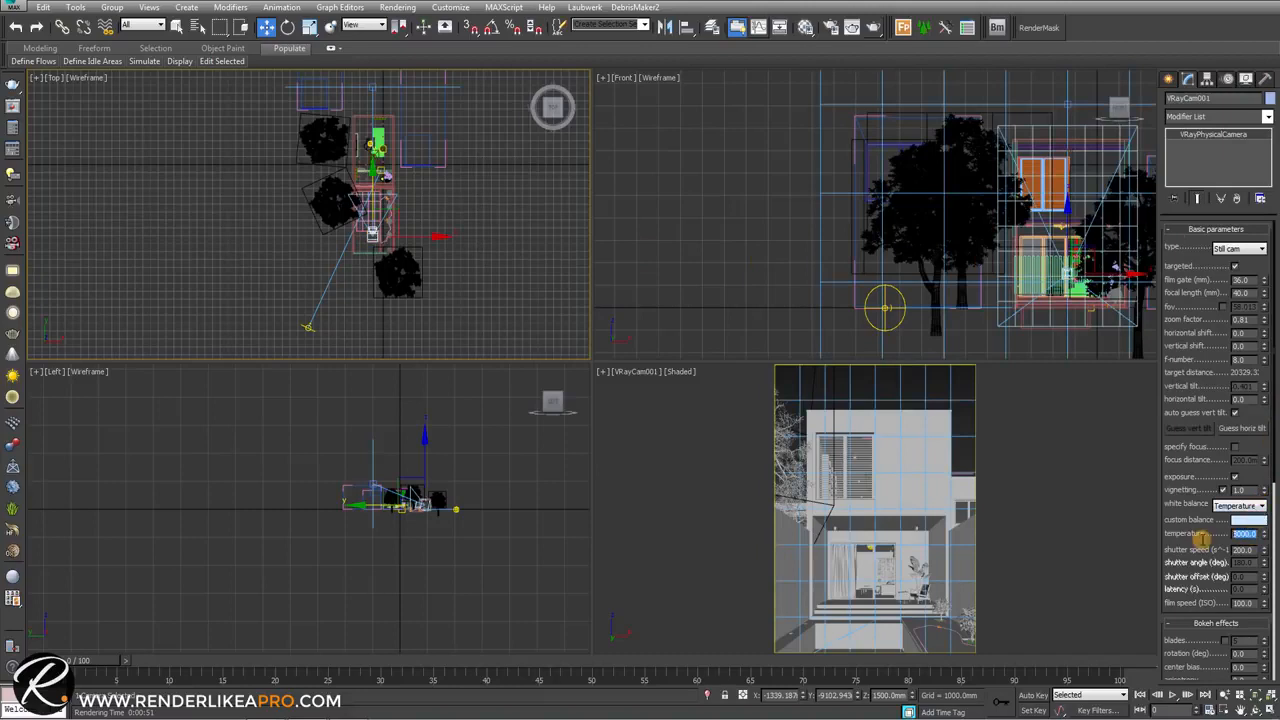
text(4000)
key(Return)
Render the camera view at the cooler 4000 temperature, save the result to the history, and close the frame buffer
click(934, 386)
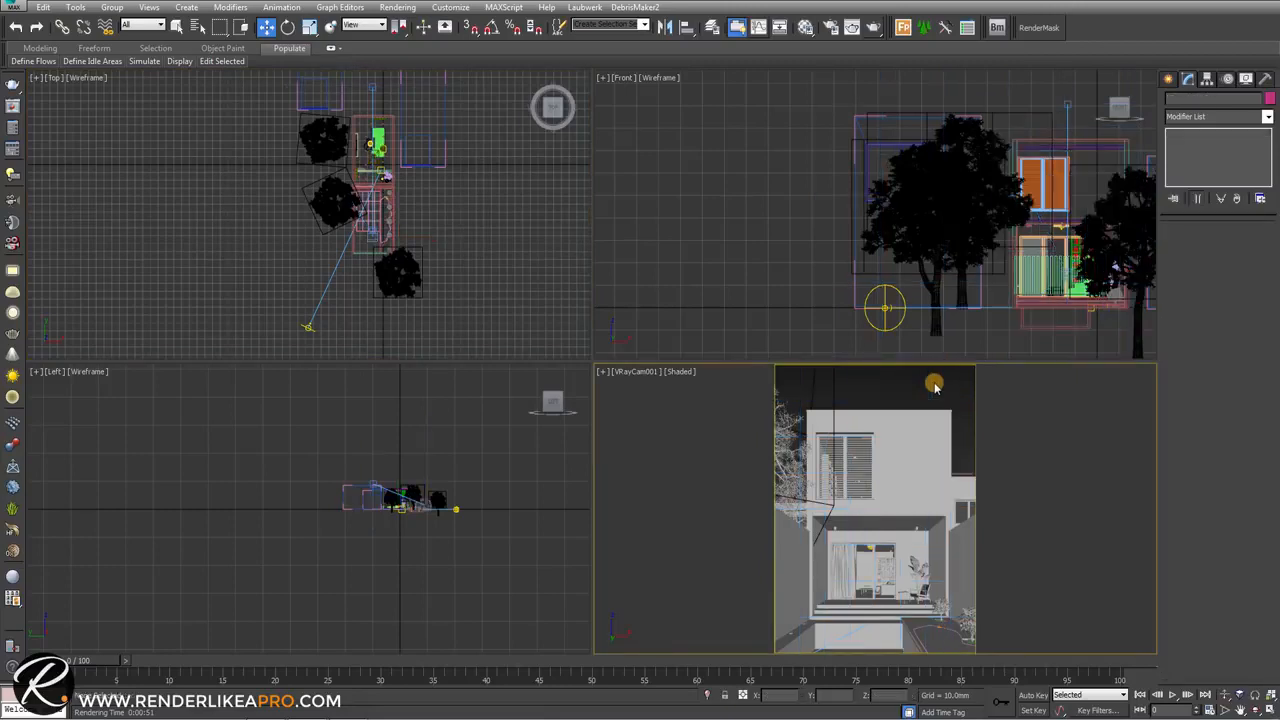
click(873, 29)
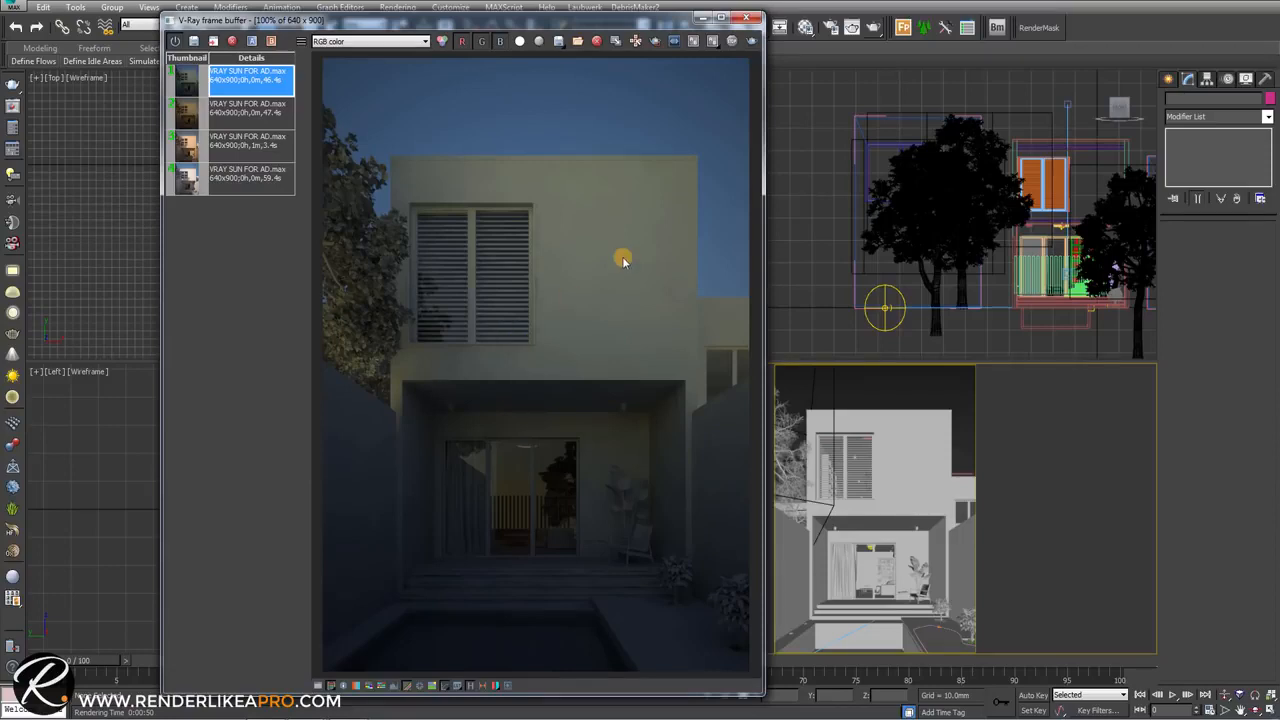
click(746, 17)
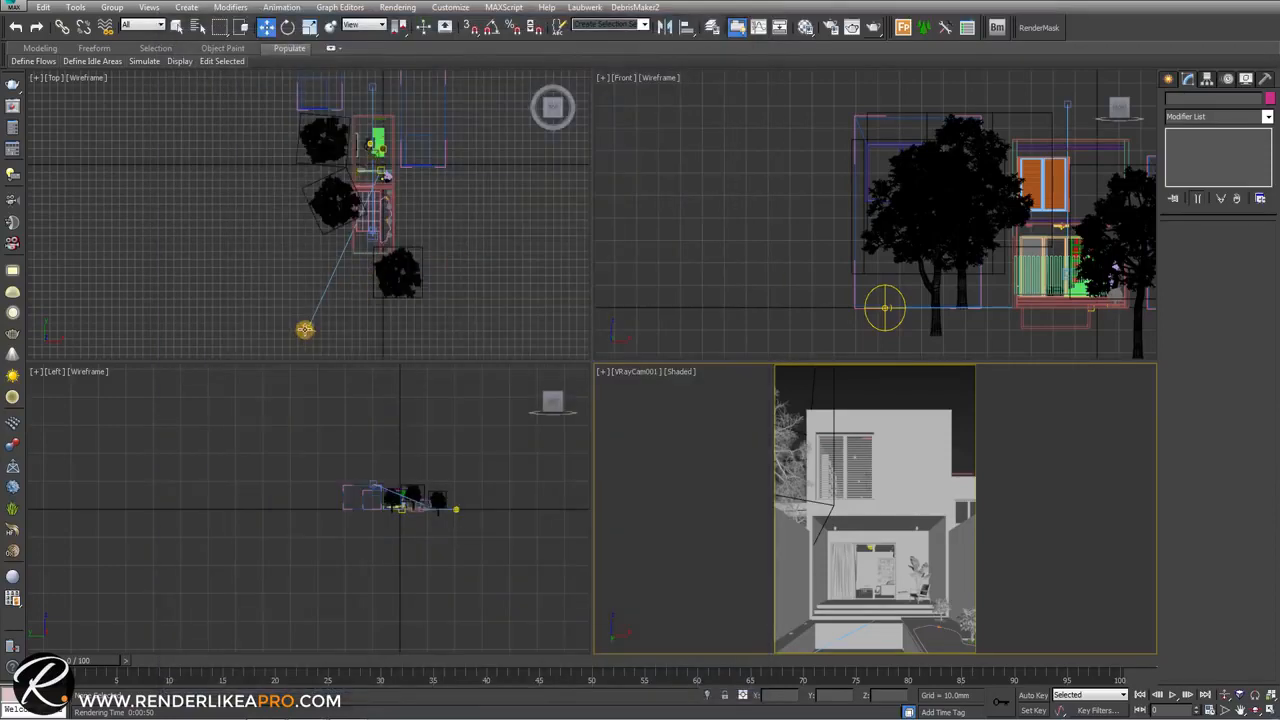
Move VRaySun001 in the Top view to the far side behind the house, at about Y 52,700 mm
click(333, 318)
scroll(338, 306, down, 4)
drag(338, 306, 358, 144)
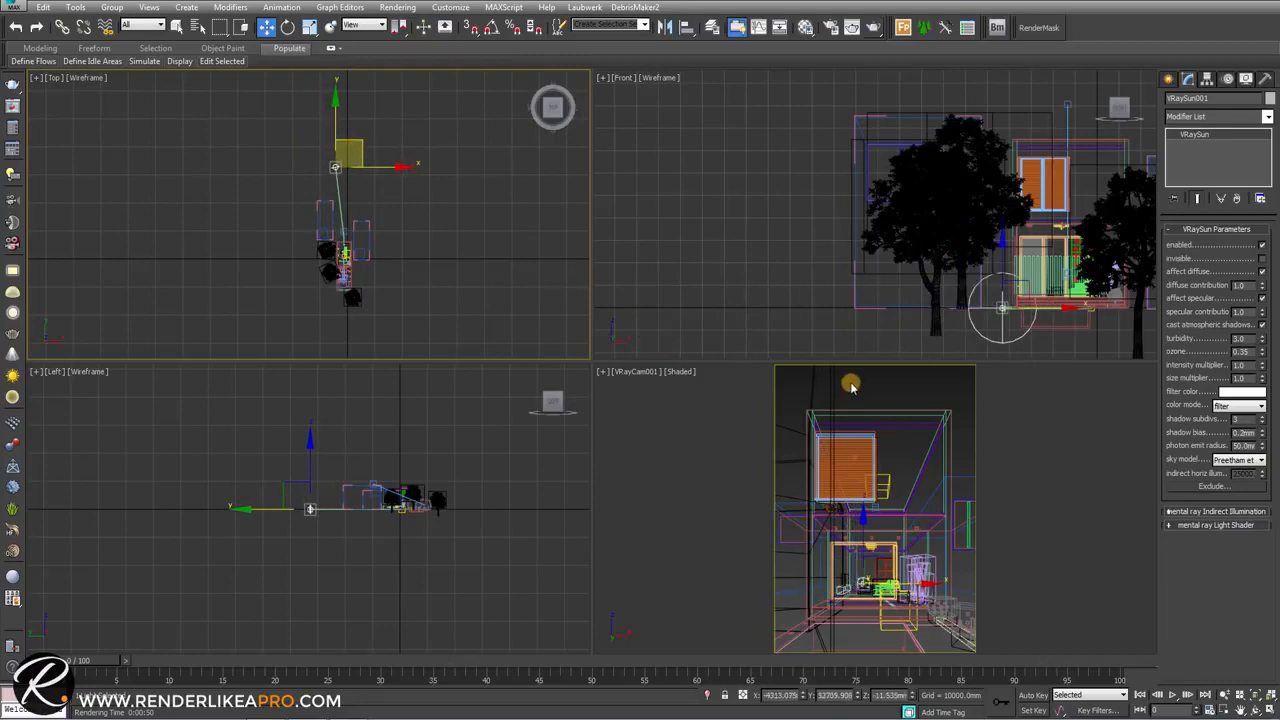
click(855, 386)
Render the camera view with the sun behind the house and save the image to the frame buffer history
click(358, 280)
scroll(358, 280, up, 10)
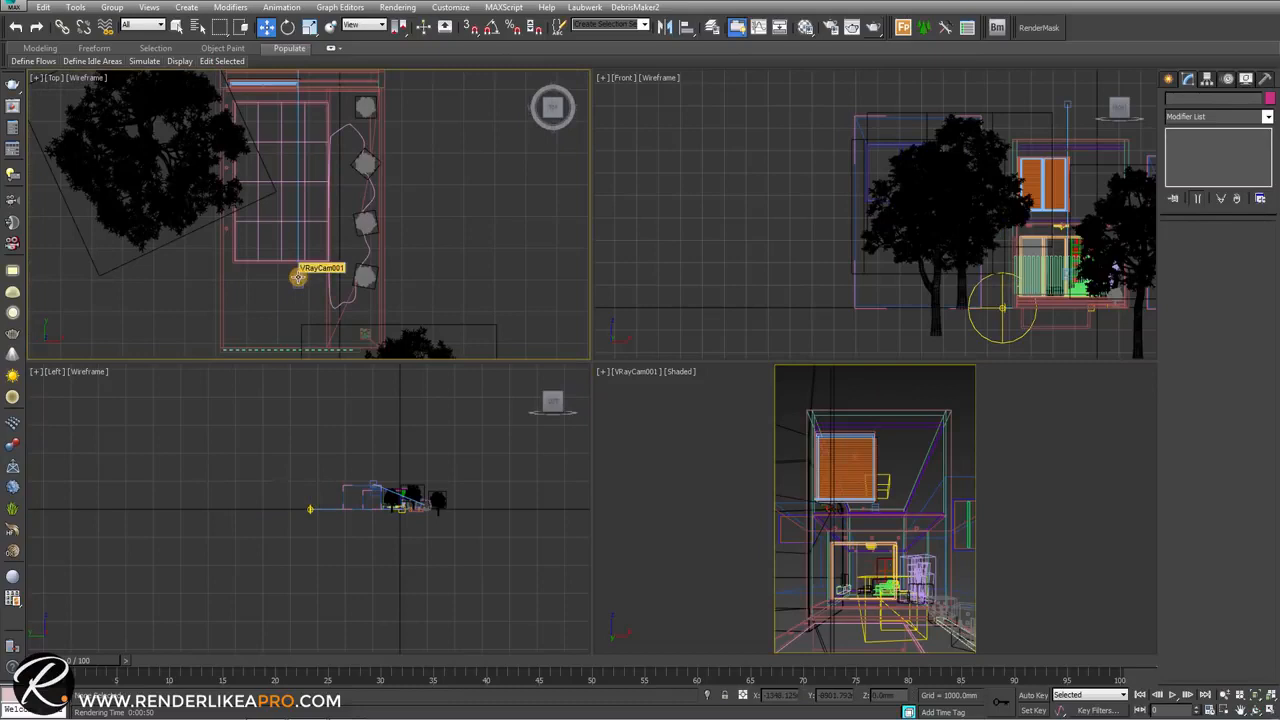
click(845, 383)
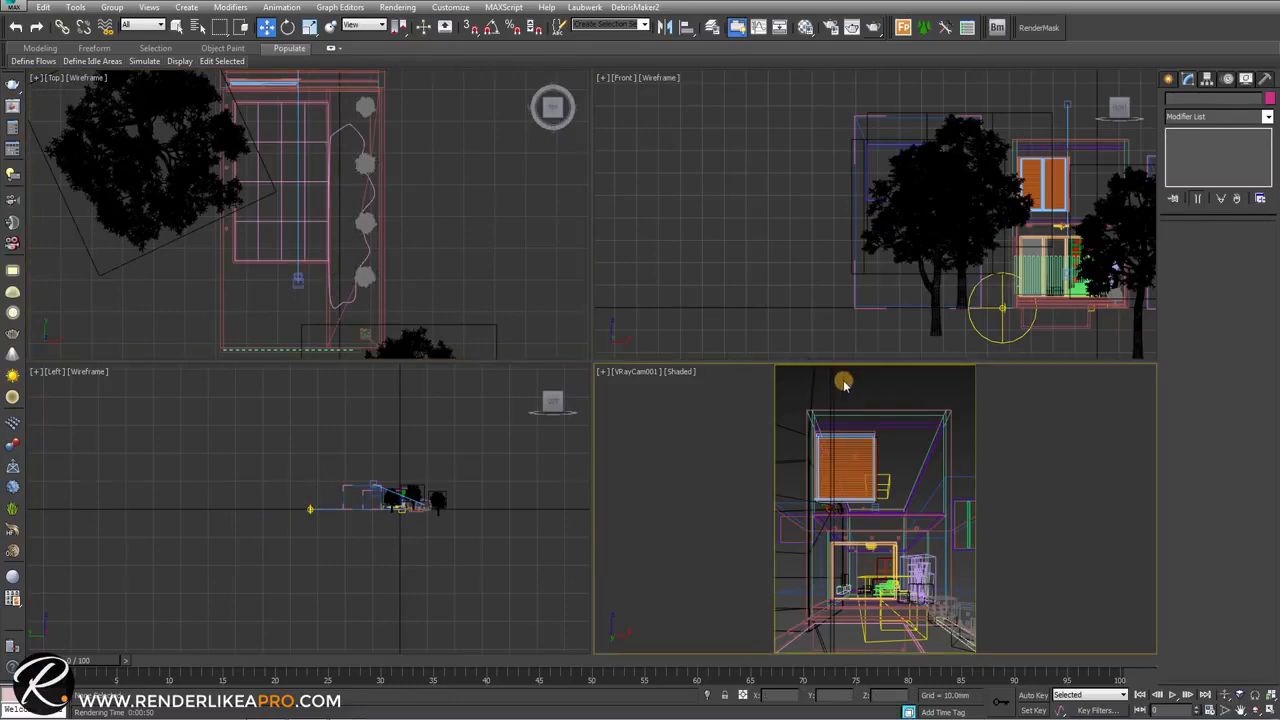
click(873, 30)
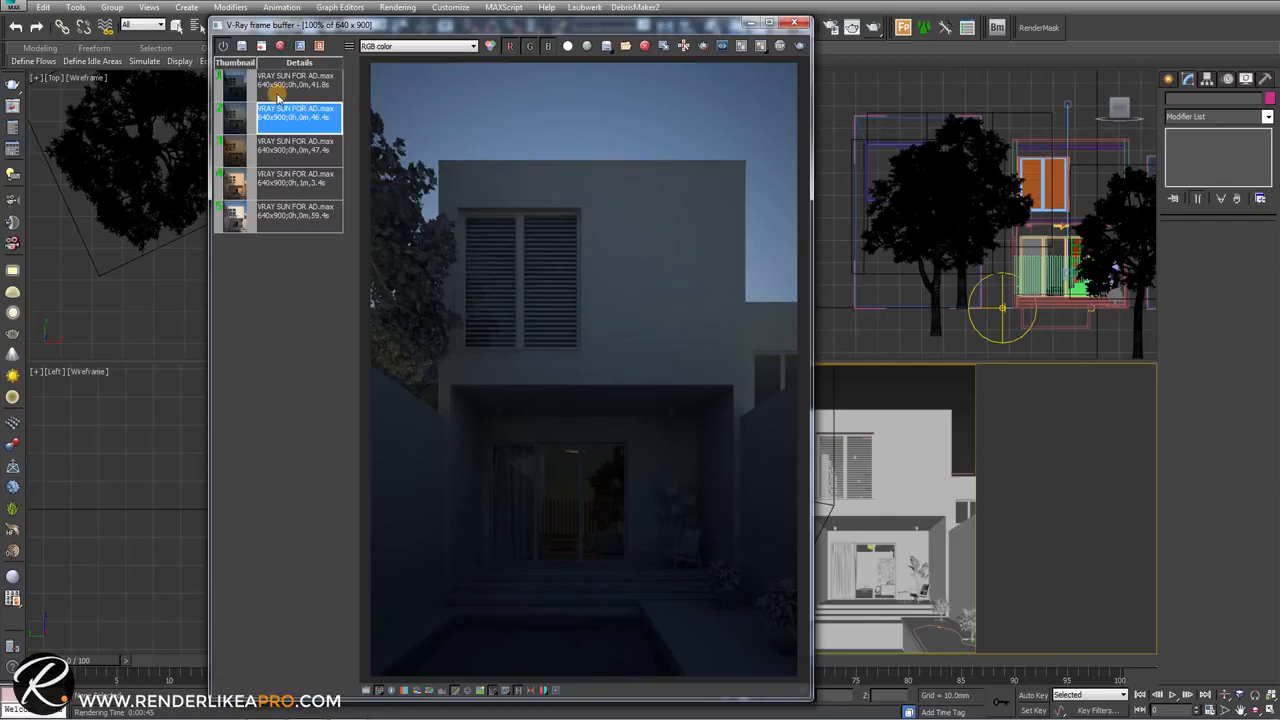
Compare the behind-the-house sun render with the preceding low-sun render by loading each from the history, and close the frame buffer
double_click(293, 122)
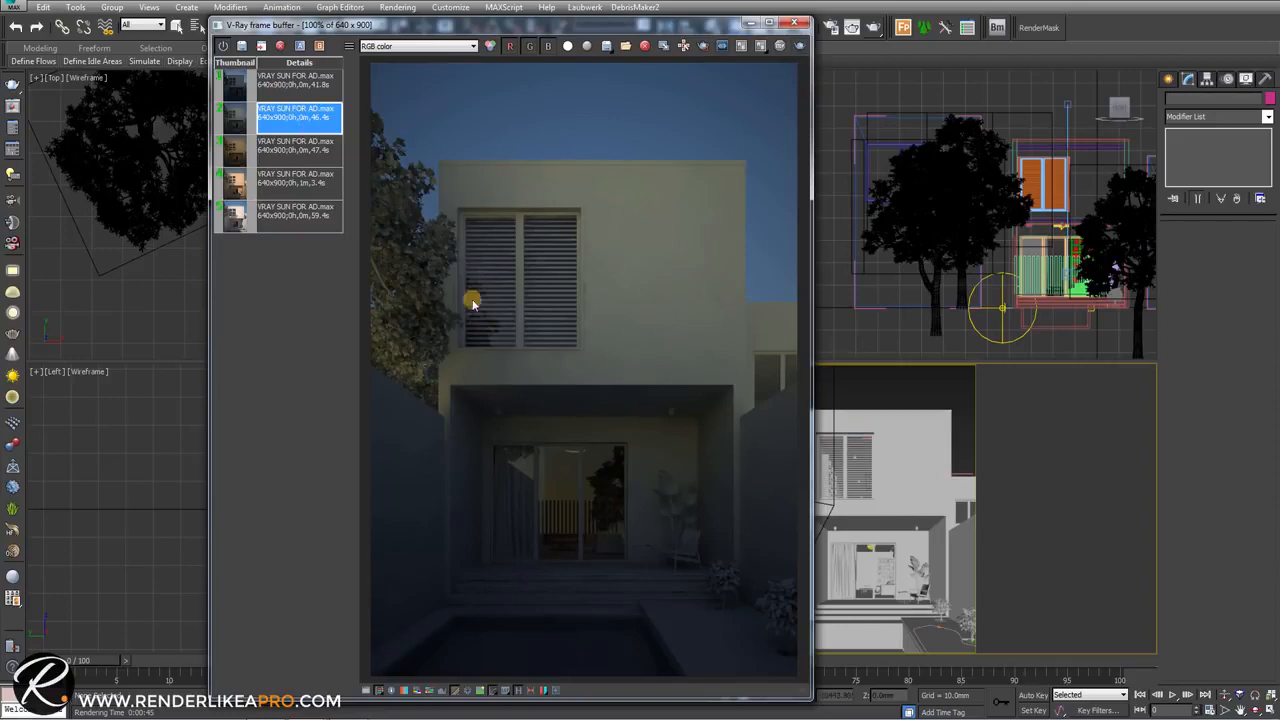
double_click(288, 90)
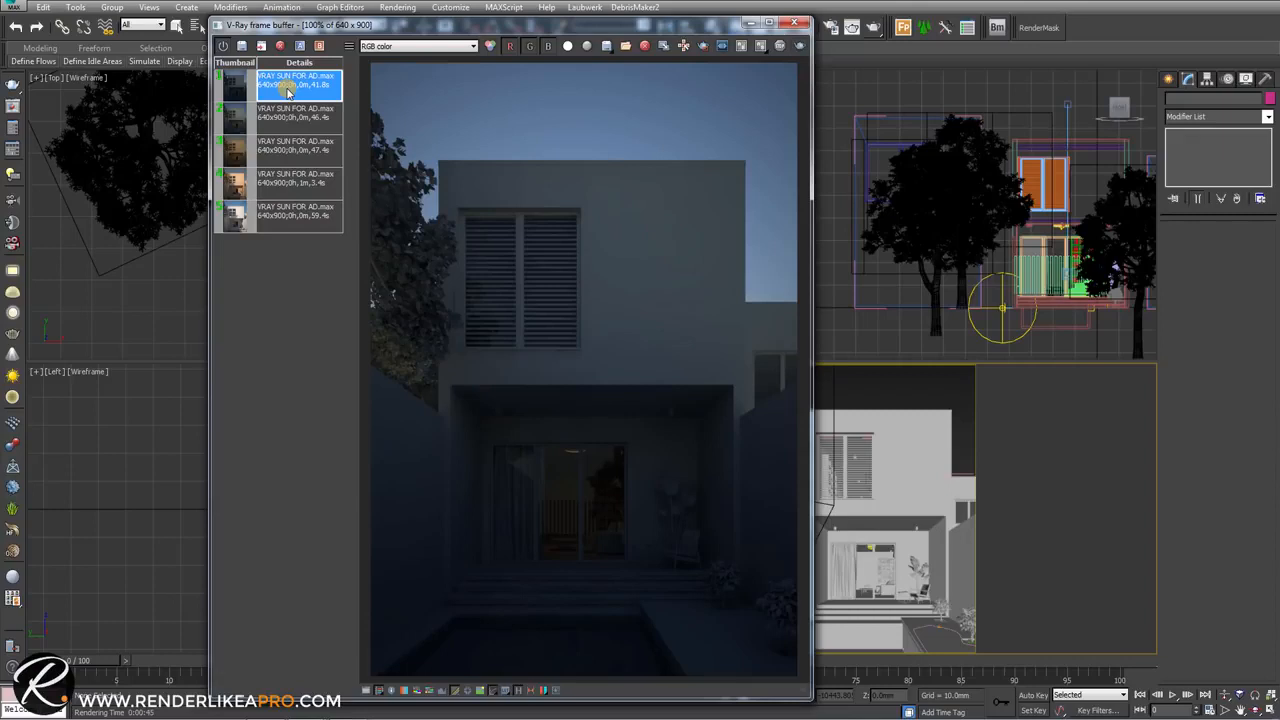
double_click(288, 116)
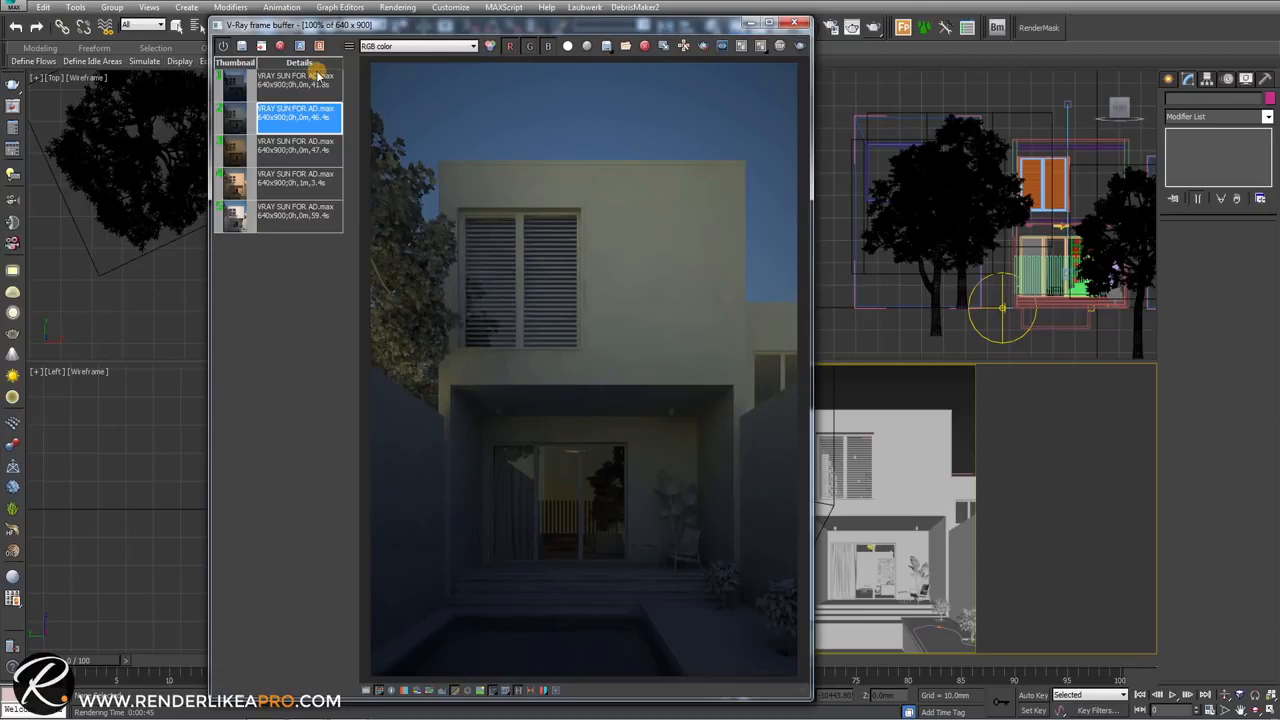
double_click(302, 80)
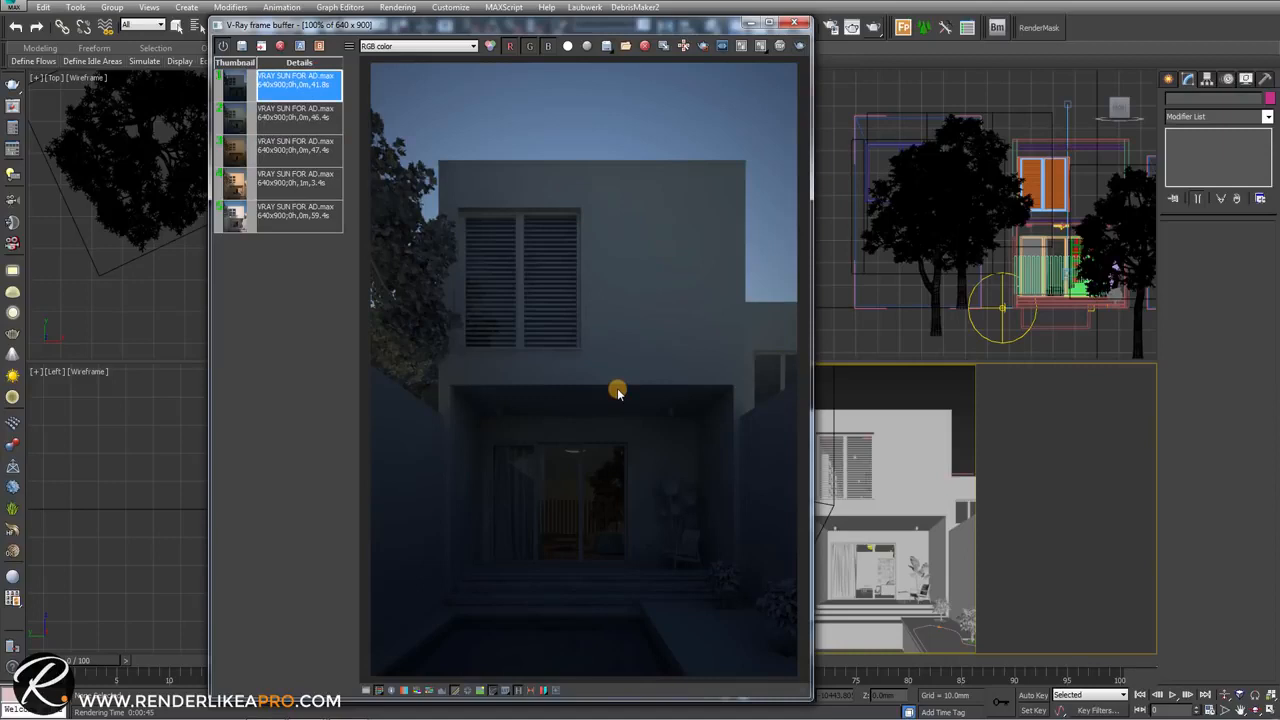
click(794, 22)
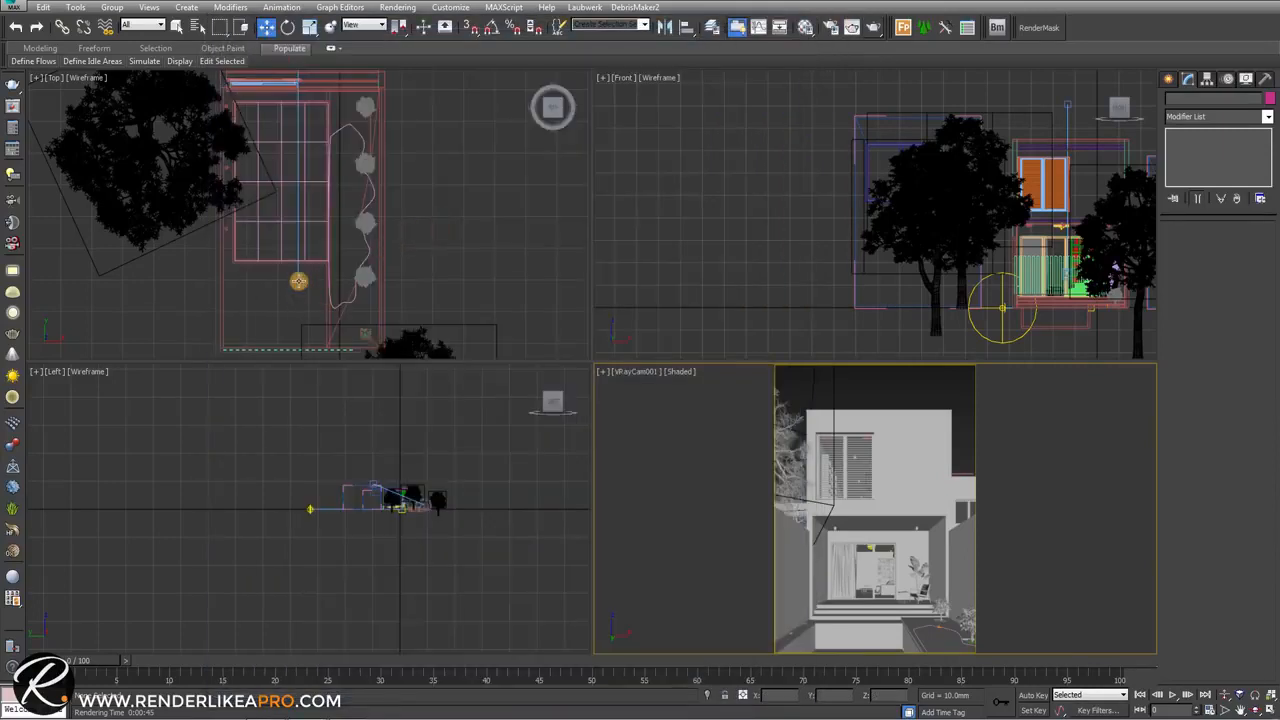
Set VRayCam001's shutter speed to 100 and make the camera view active for rendering
click(297, 279)
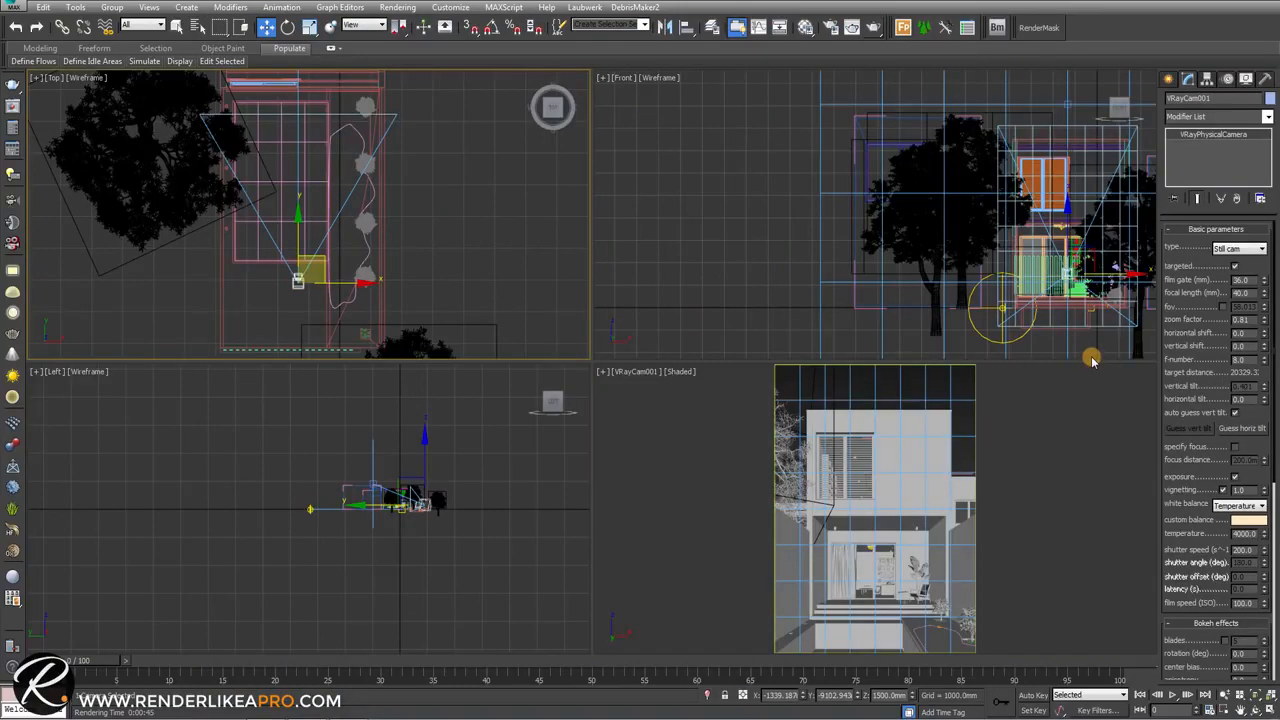
double_click(1247, 549)
text(100)
key(Return)
click(884, 383)
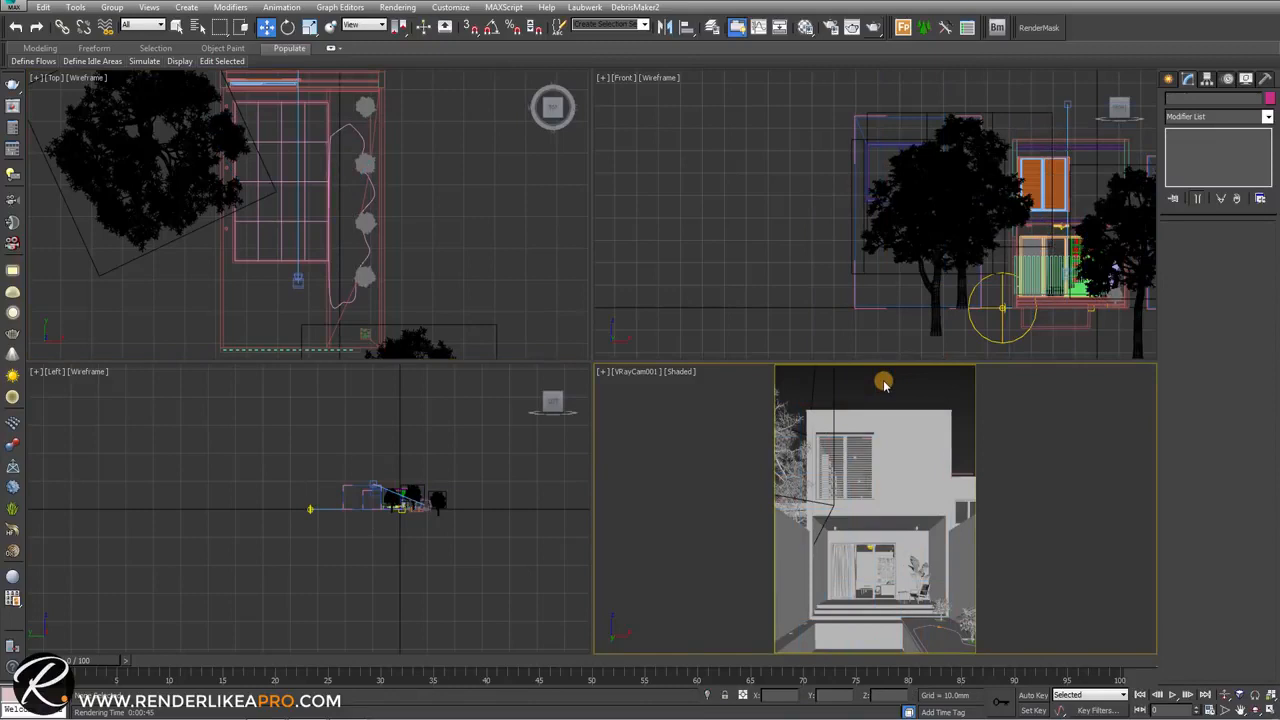
Render the camera view into the frame buffer history and wipe-compare it against the preceding behind-the-house sun render set as image A
click(876, 28)
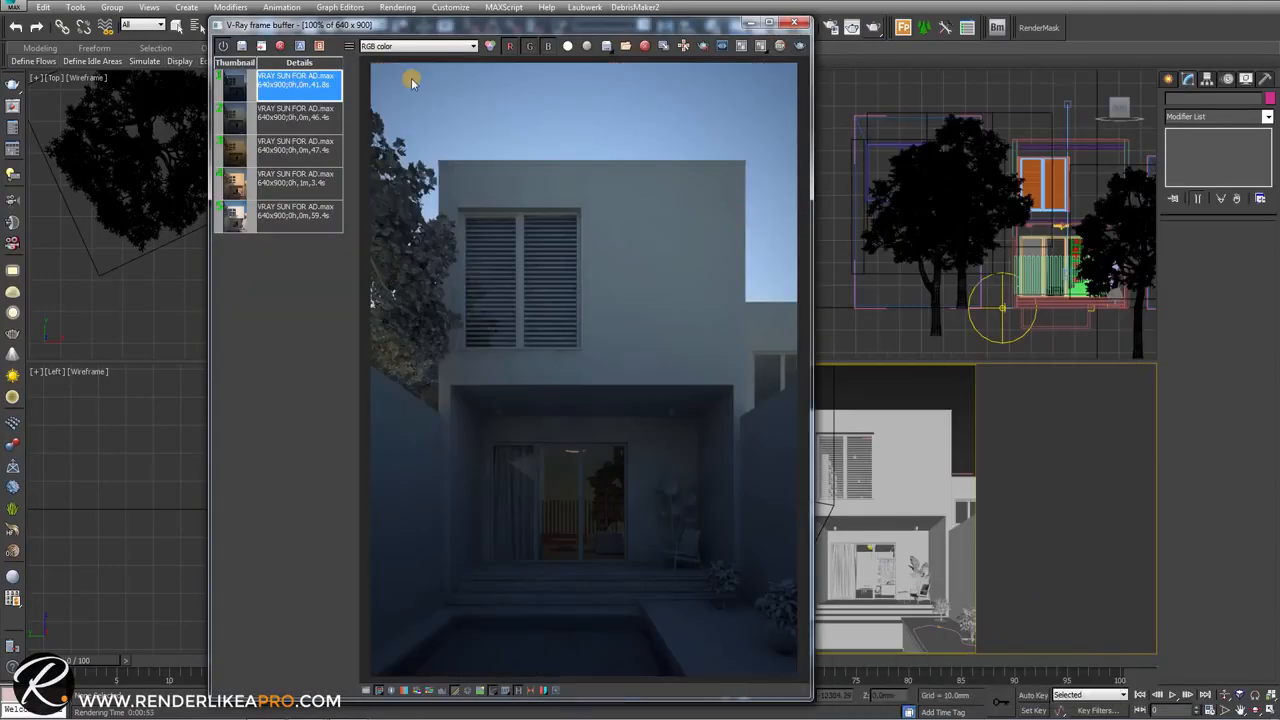
click(259, 47)
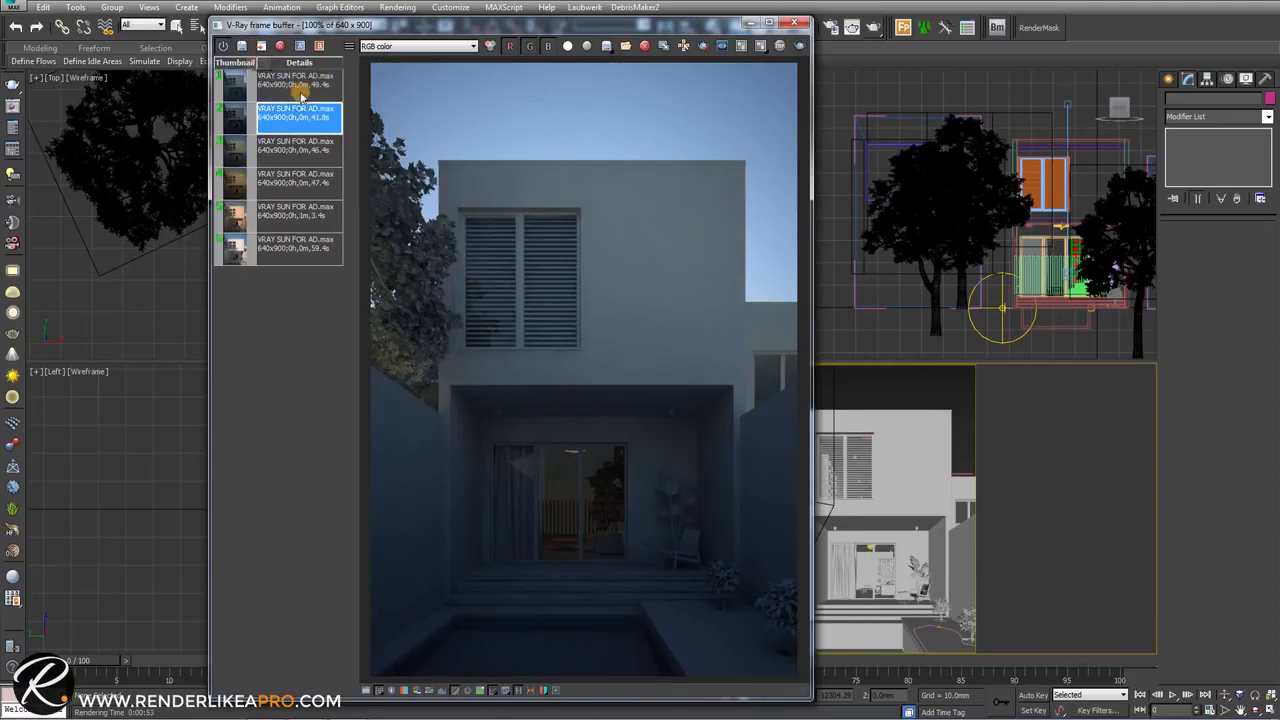
click(300, 46)
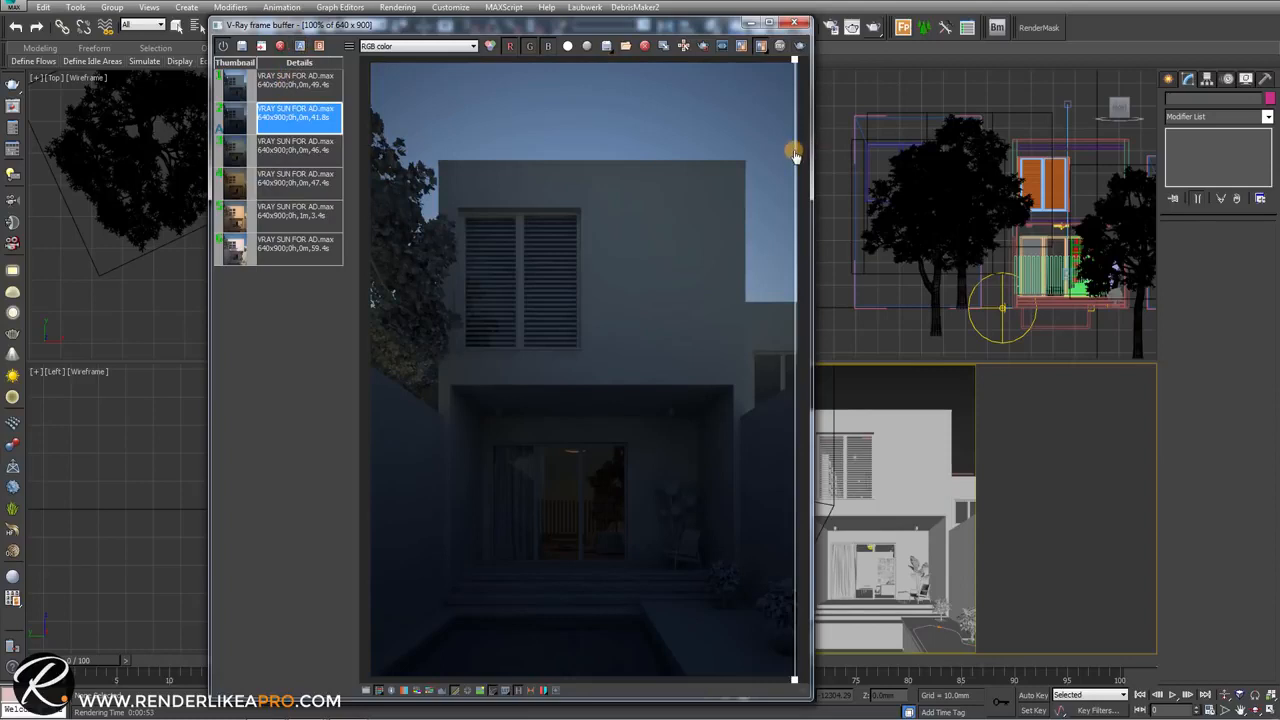
drag(794, 143, 397, 193)
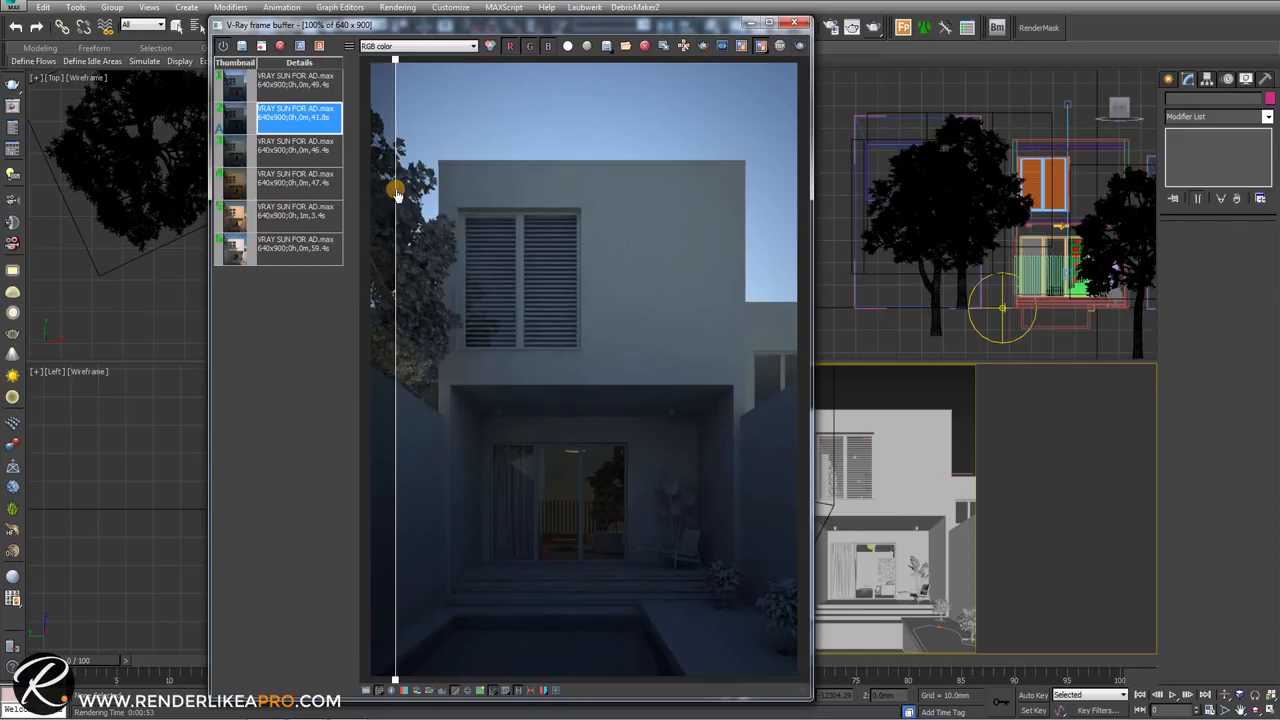
Remove the three history renders with times 41.8s, 46.4s and 47.4s from the frame buffer history
click(300, 190)
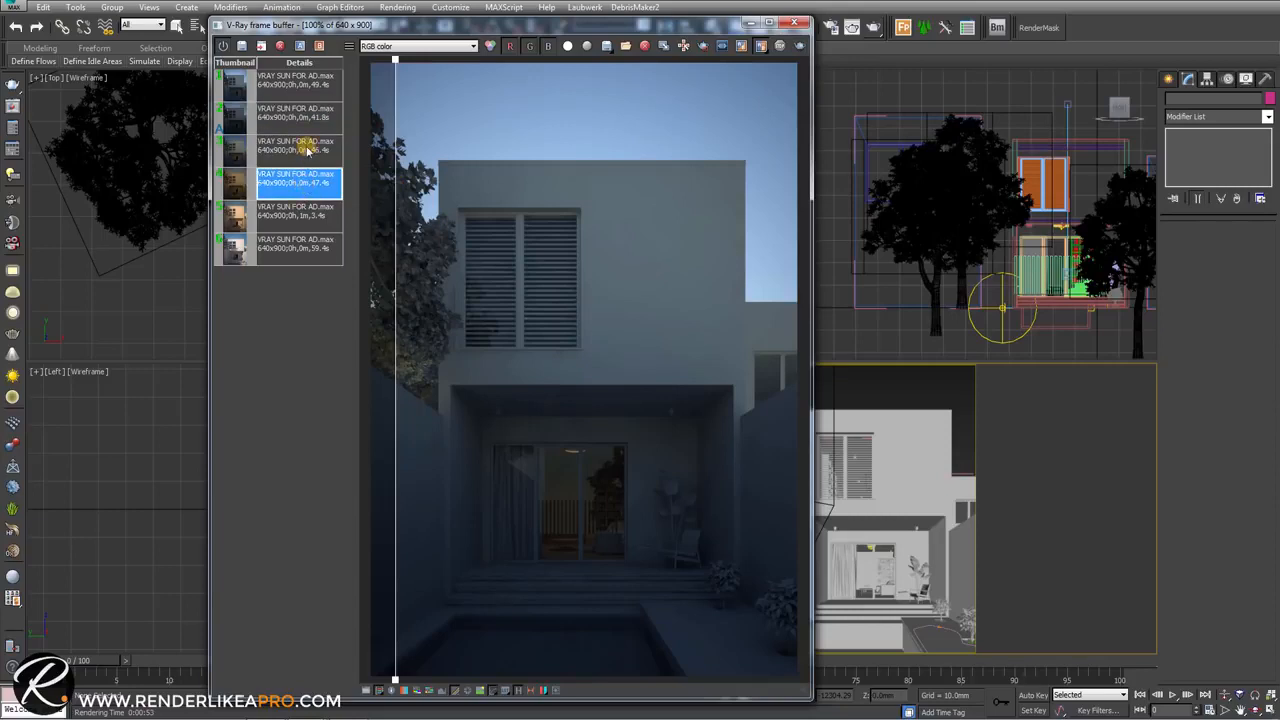
shift+click(294, 112)
click(280, 46)
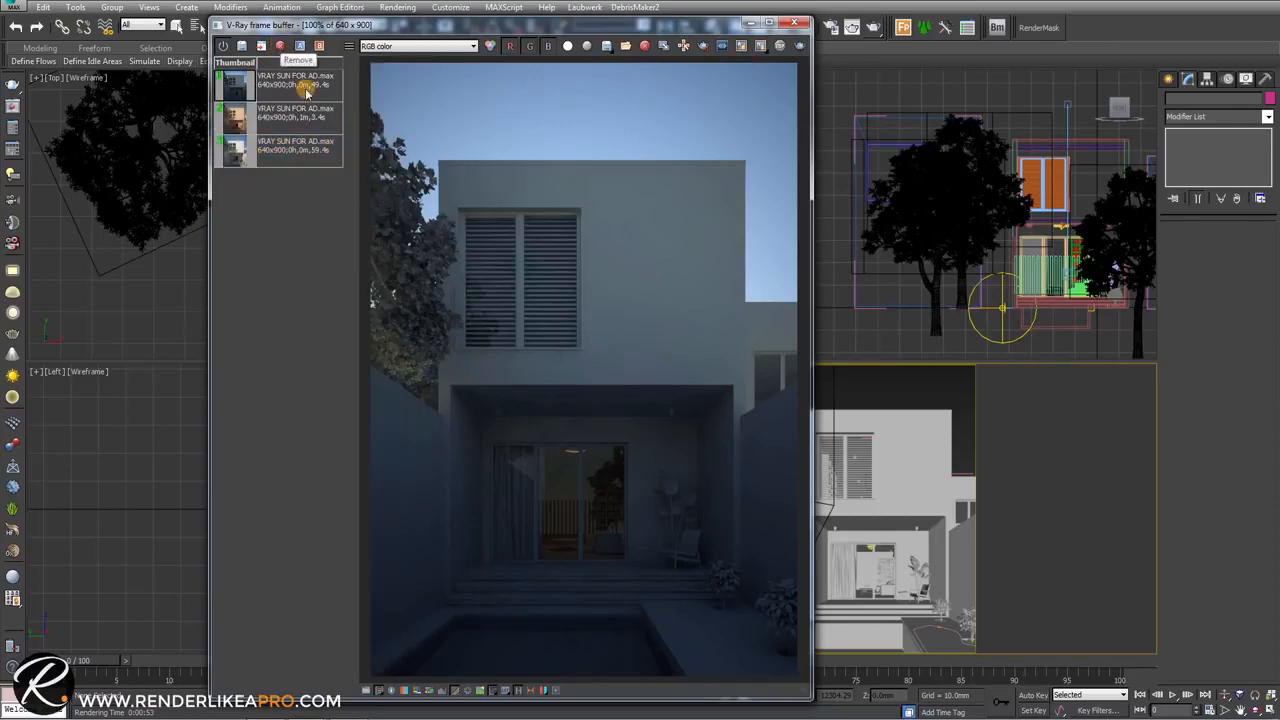
Compare the three remaining sun-position renders by loading each from the history, from the oldest to the newest
click(293, 149)
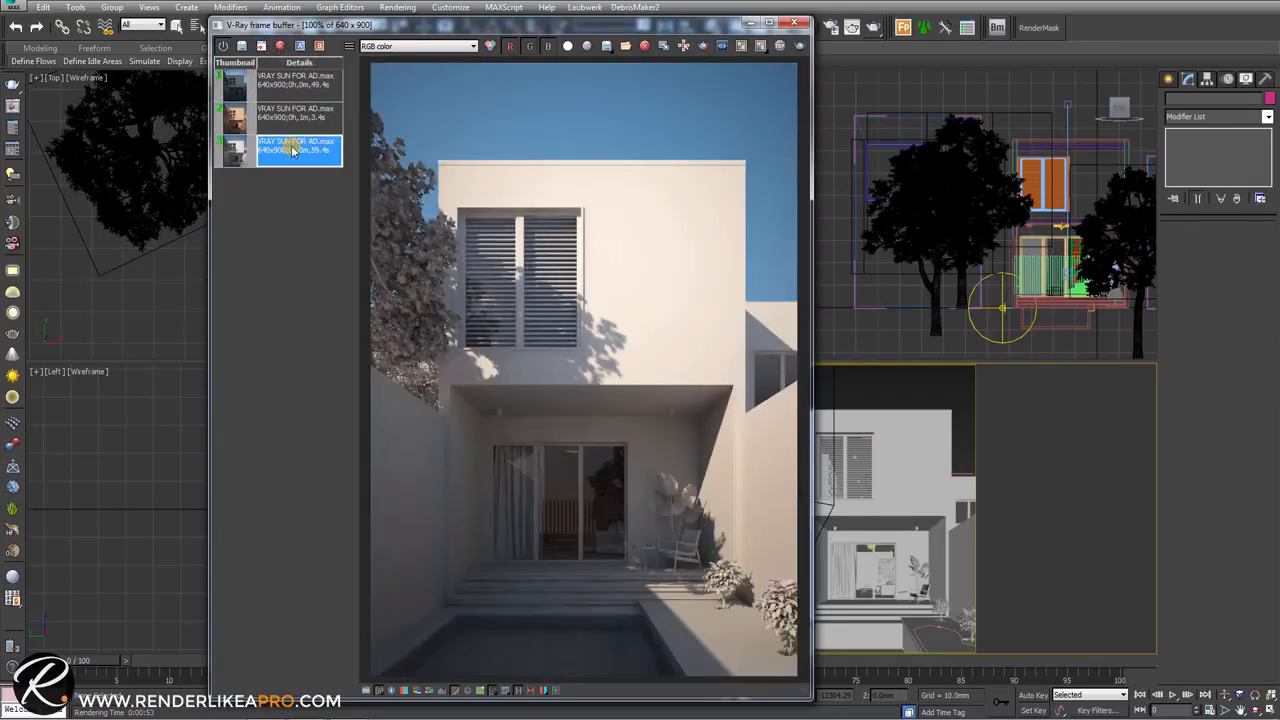
click(300, 118)
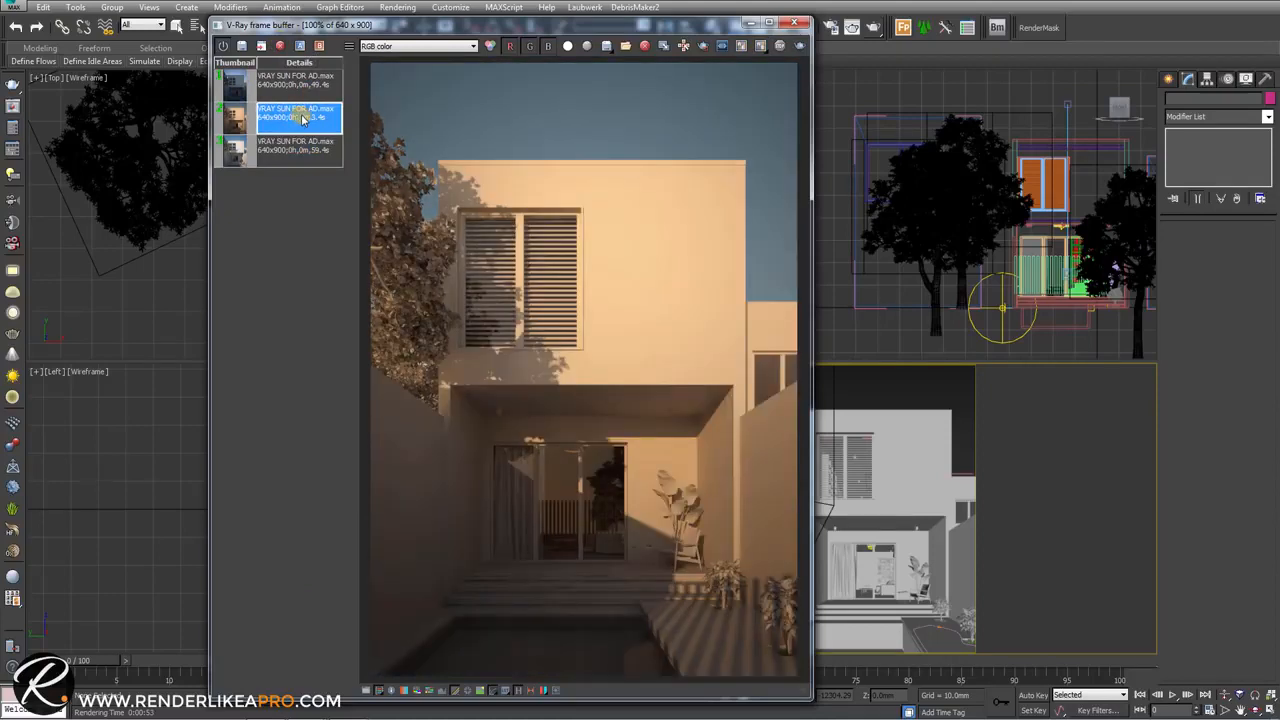
click(305, 85)
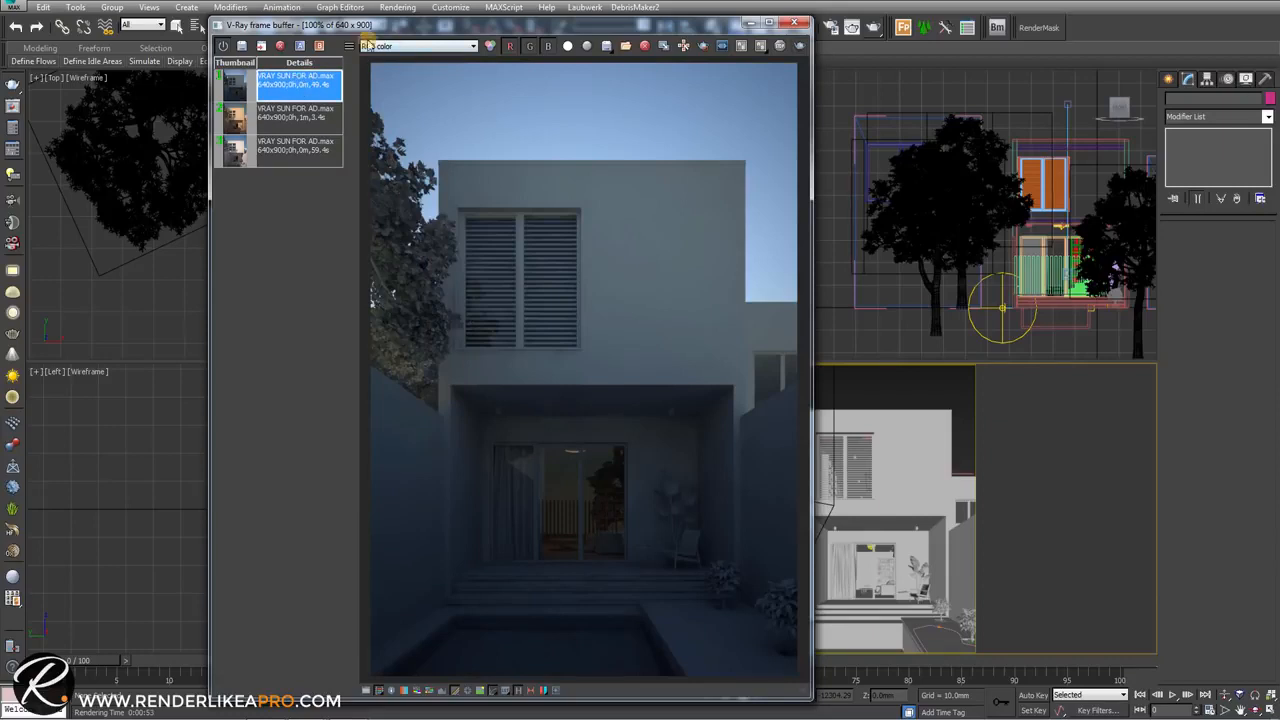
drag(379, 29, 422, 19)
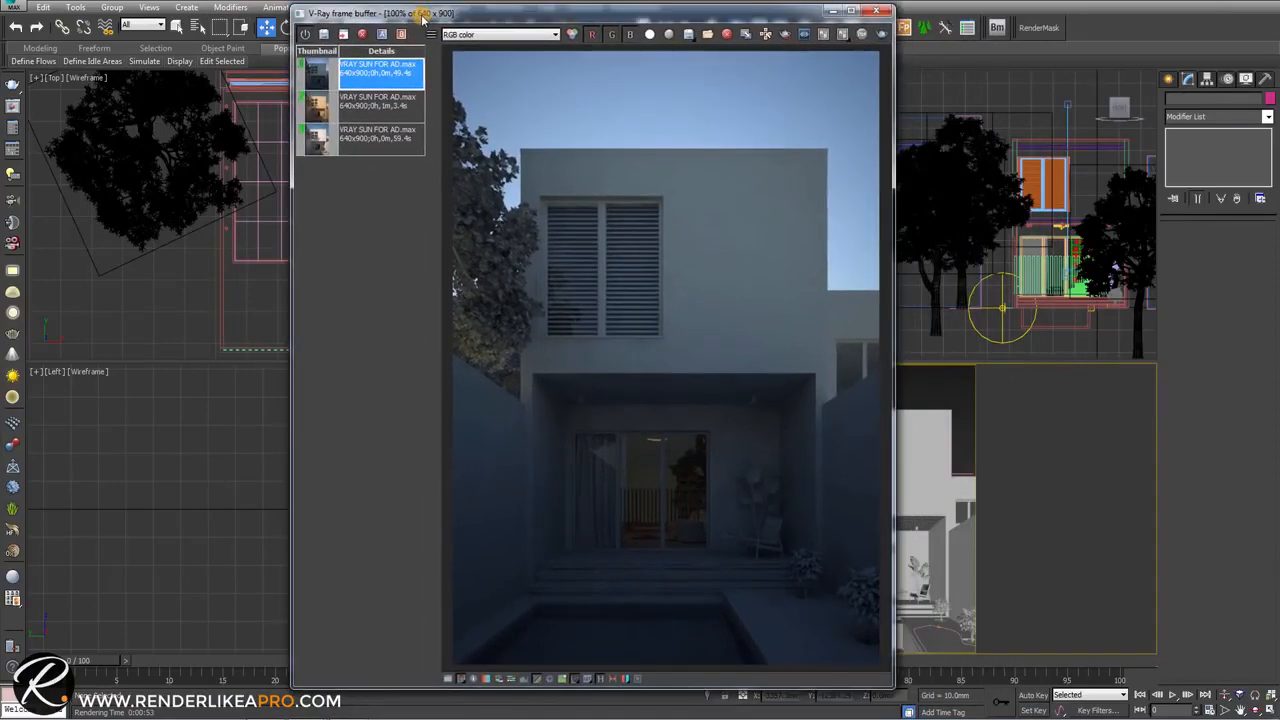